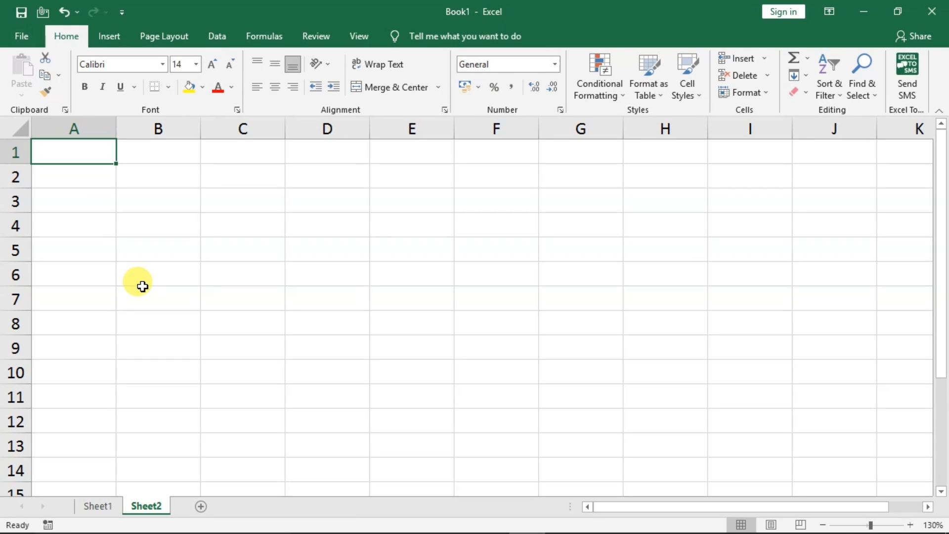
# Enter the headers Roll No, Name, Father's Name, Gender, Class and Marks across cells A1 to F1.
pyautogui.write('Roll No')
pyautogui.press('Tab')
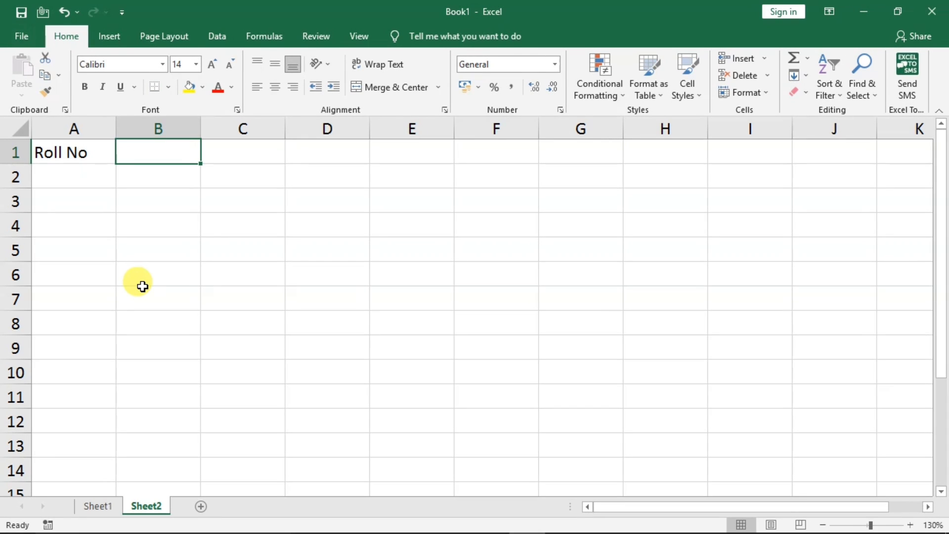
pyautogui.write('Name')
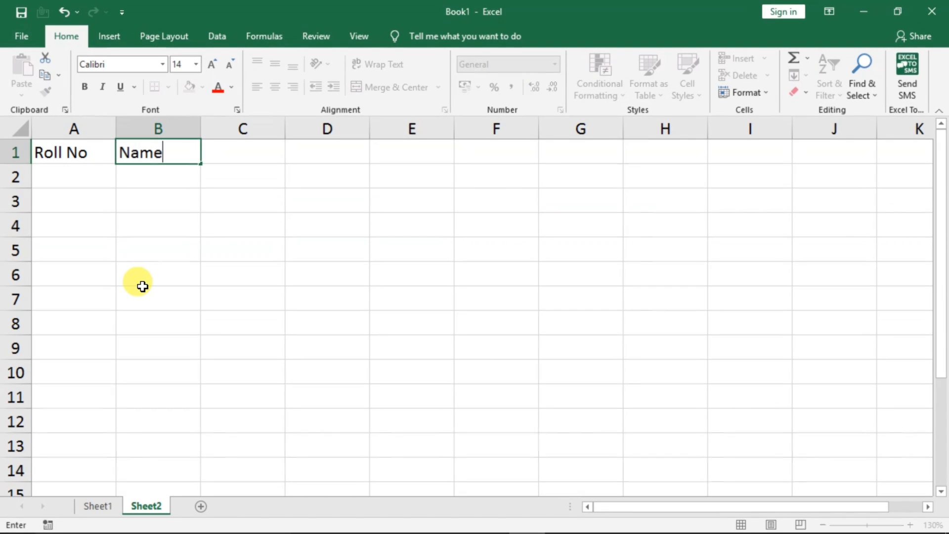
pyautogui.press('Tab')
pyautogui.write("Father's Name")
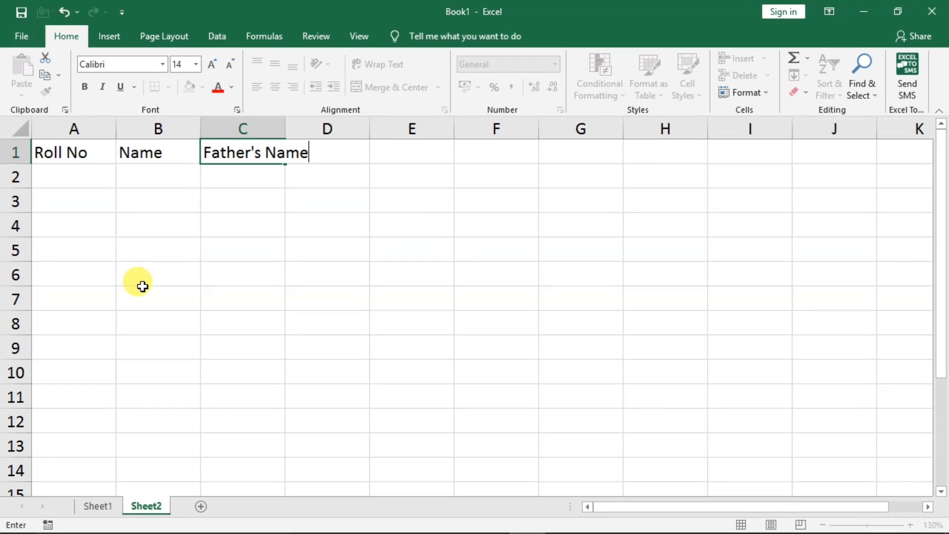
pyautogui.press('Tab')
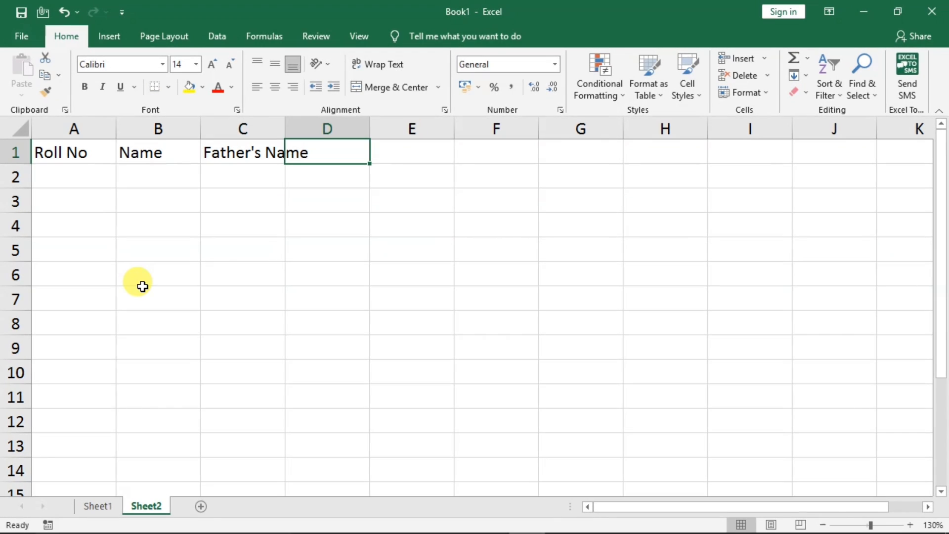
pyautogui.write('Gender')
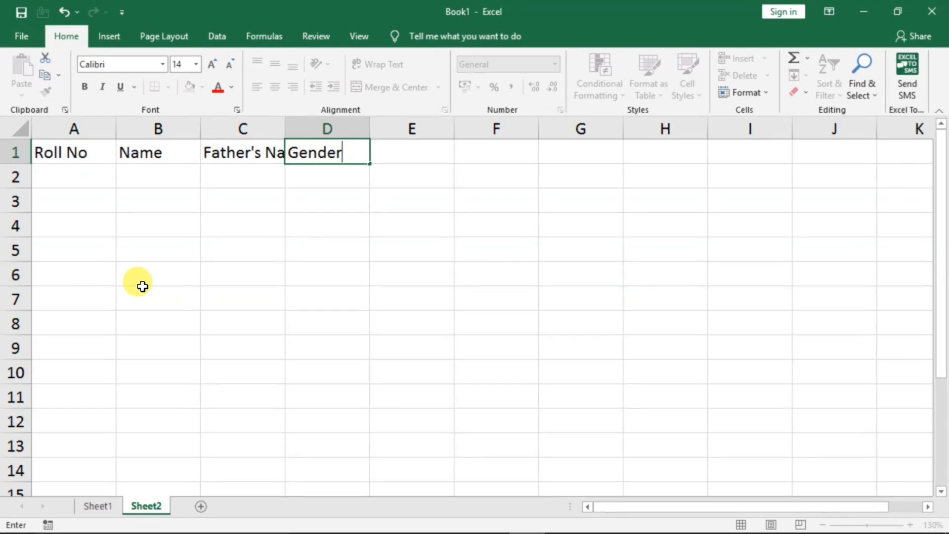
pyautogui.press('Tab')
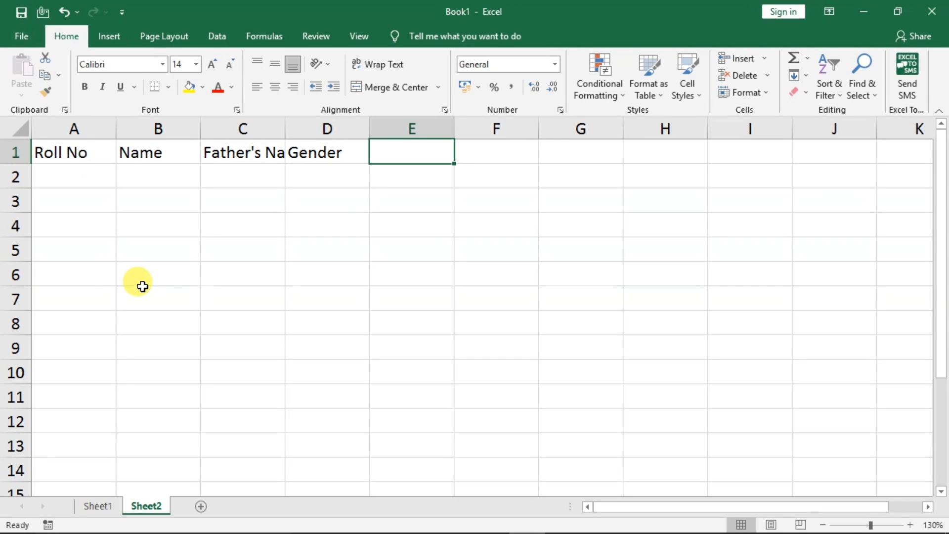
pyautogui.write('Class')
pyautogui.press('Tab')
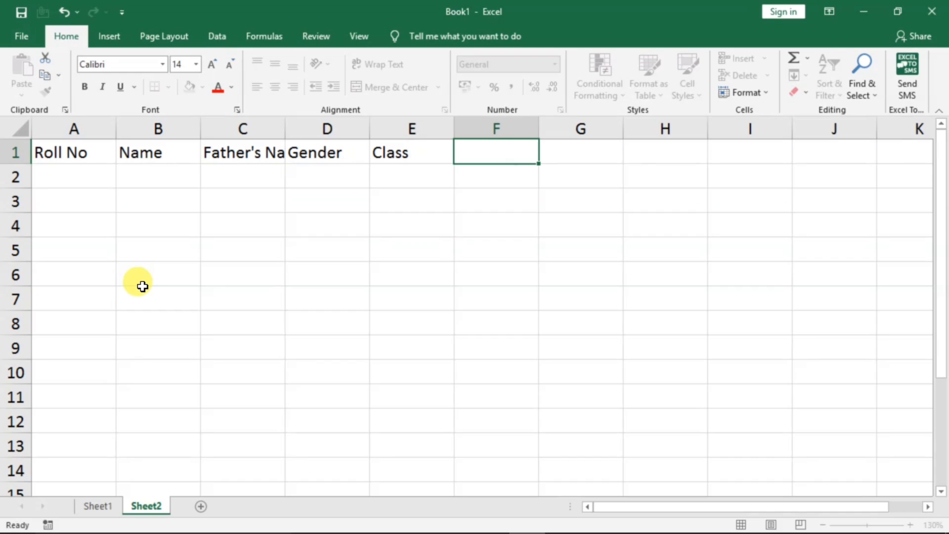
pyautogui.write('Marks')
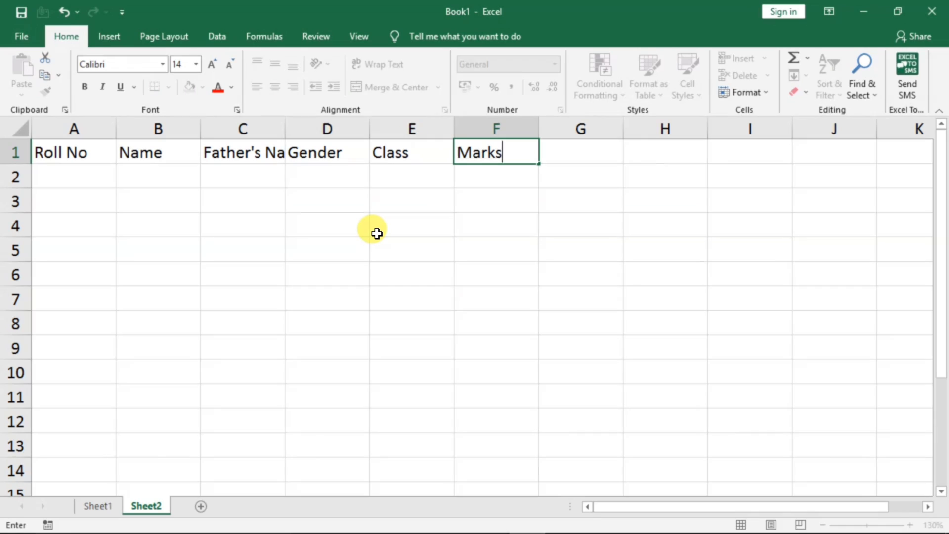
pyautogui.click(310, 241)
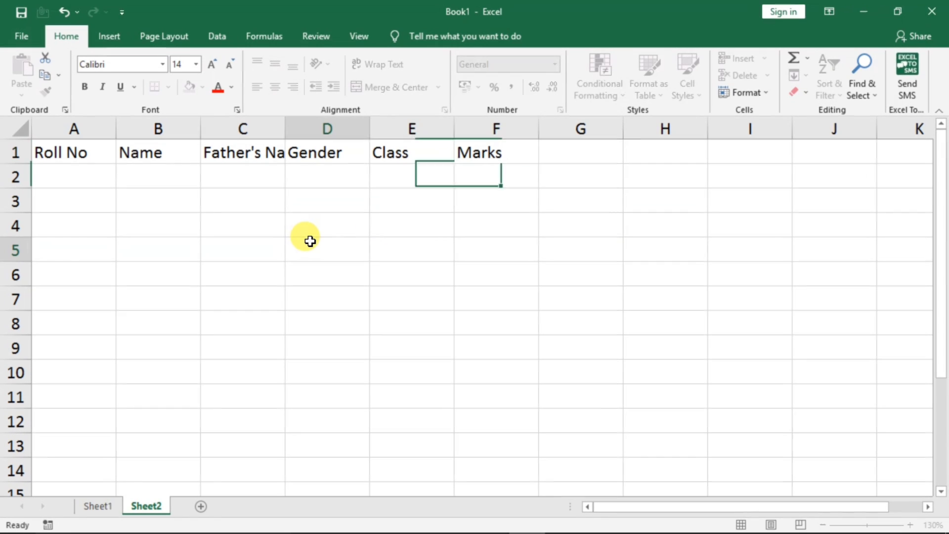
# Fill the header cells A1 to F1 with yellow and make their text bold.
pyautogui.moveTo(80, 153); pyautogui.dragTo(464, 151)
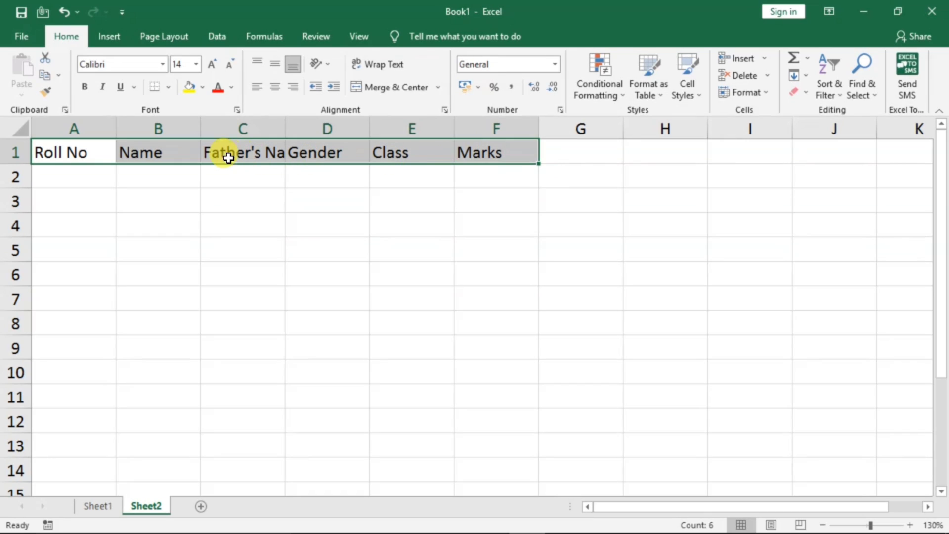
pyautogui.click(203, 89)
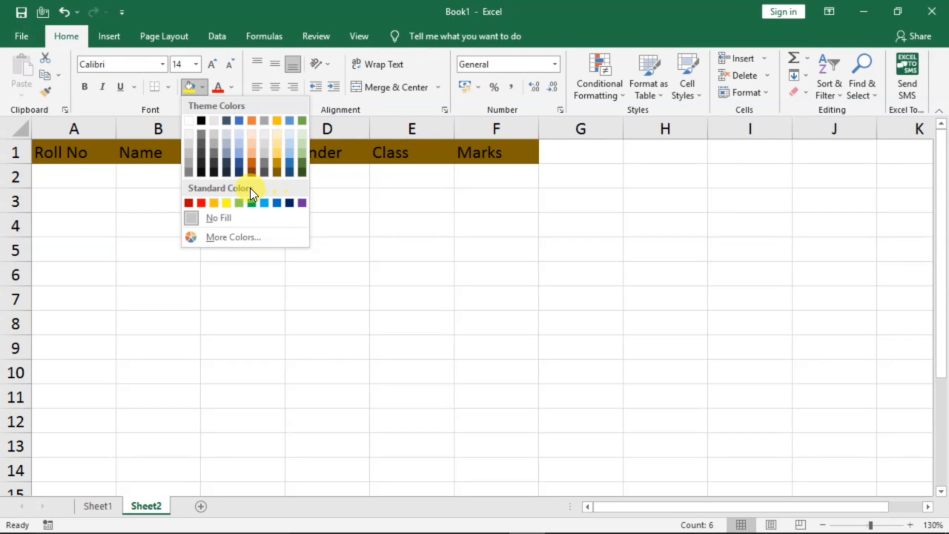
pyautogui.click(226, 204)
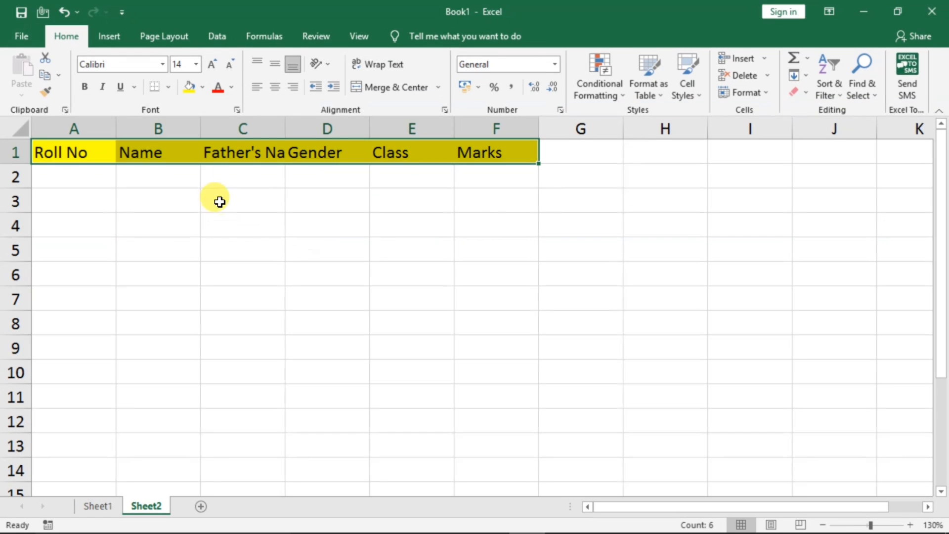
pyautogui.click(85, 87)
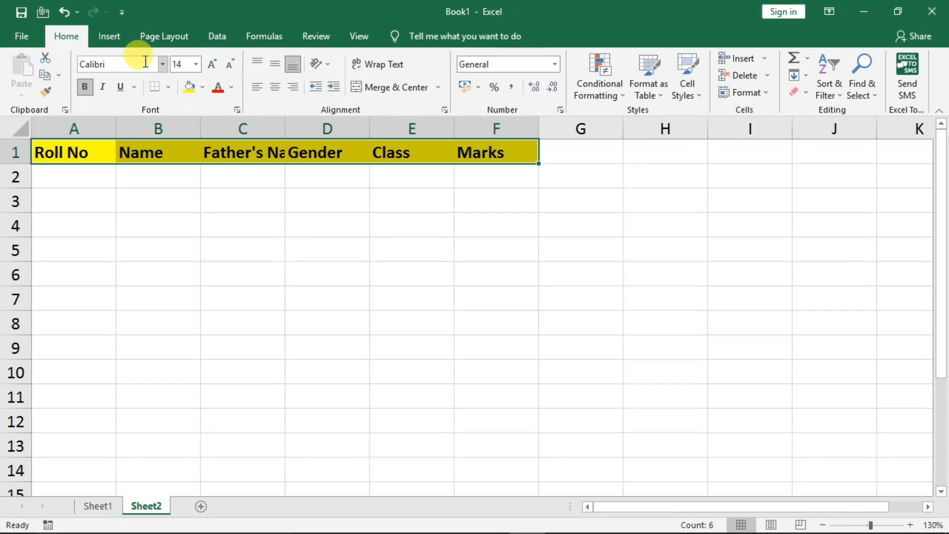
pyautogui.click(319, 316)
# Widen column C to fit Father's Name, narrow column A around Roll No and slightly widen column B.
pyautogui.click(82, 157)
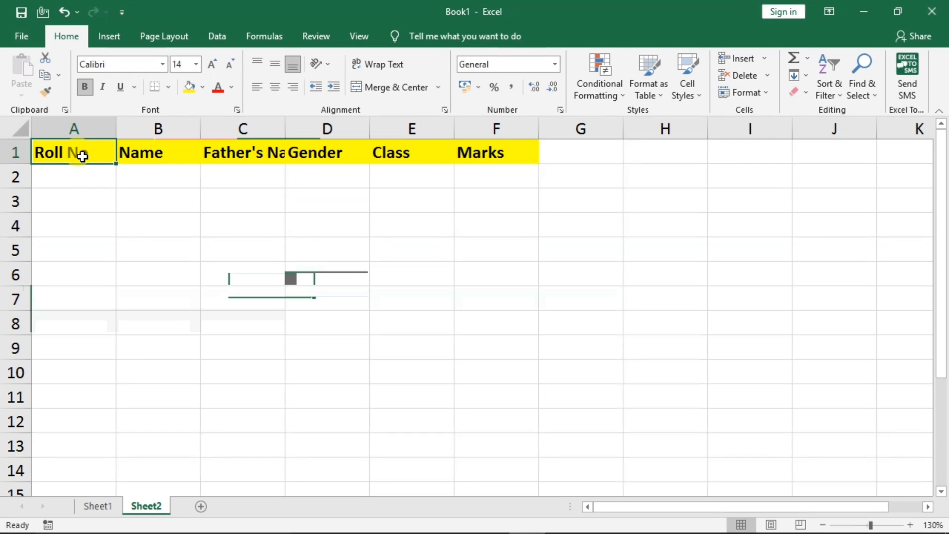
pyautogui.click(163, 156)
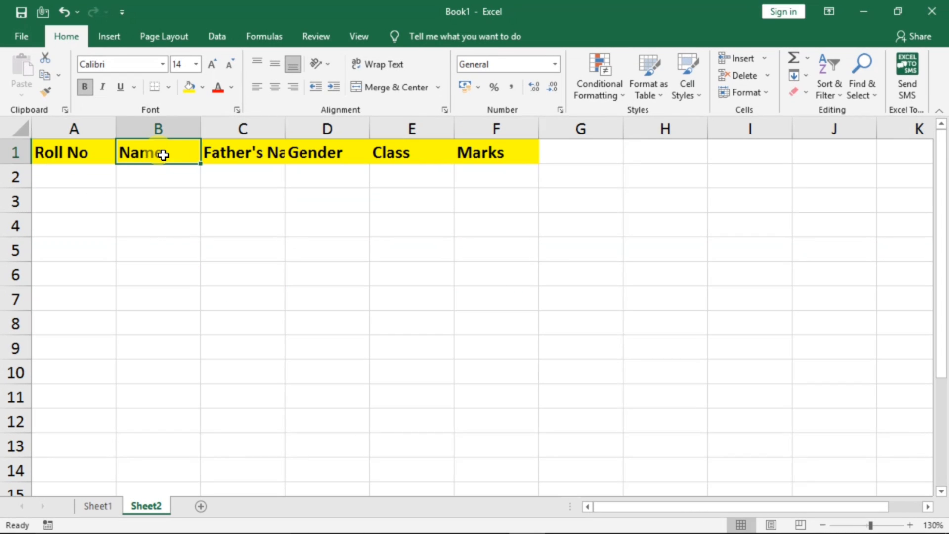
pyautogui.click(255, 156)
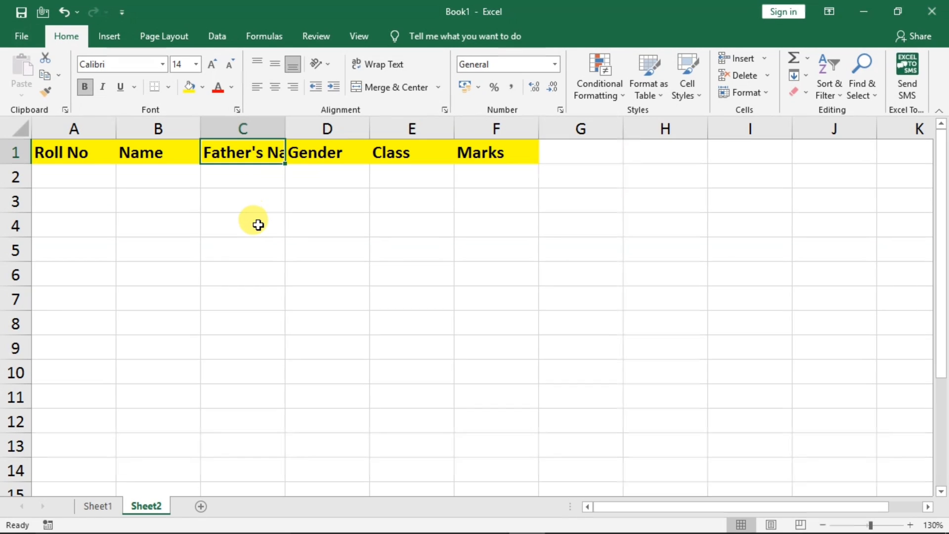
pyautogui.moveTo(282, 128); pyautogui.dragTo(331, 127)
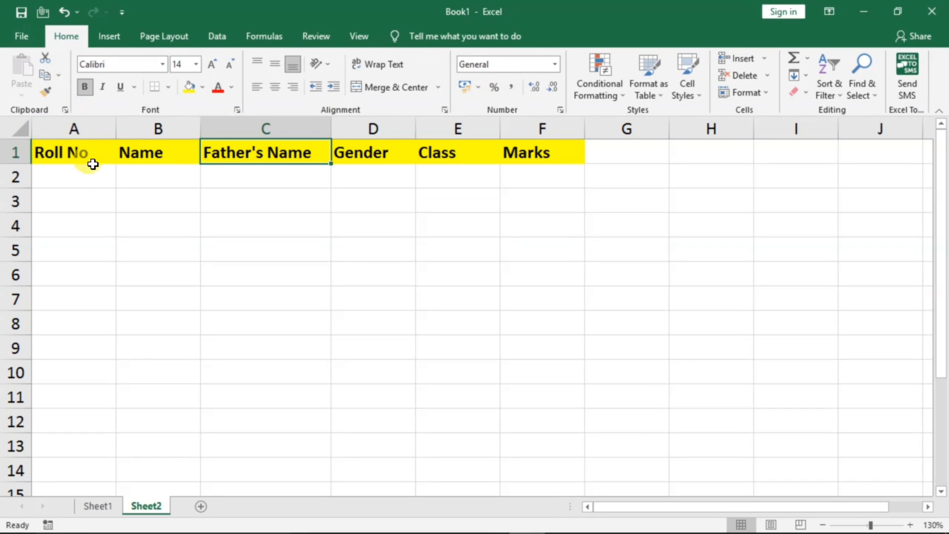
pyautogui.moveTo(119, 129); pyautogui.dragTo(97, 128)
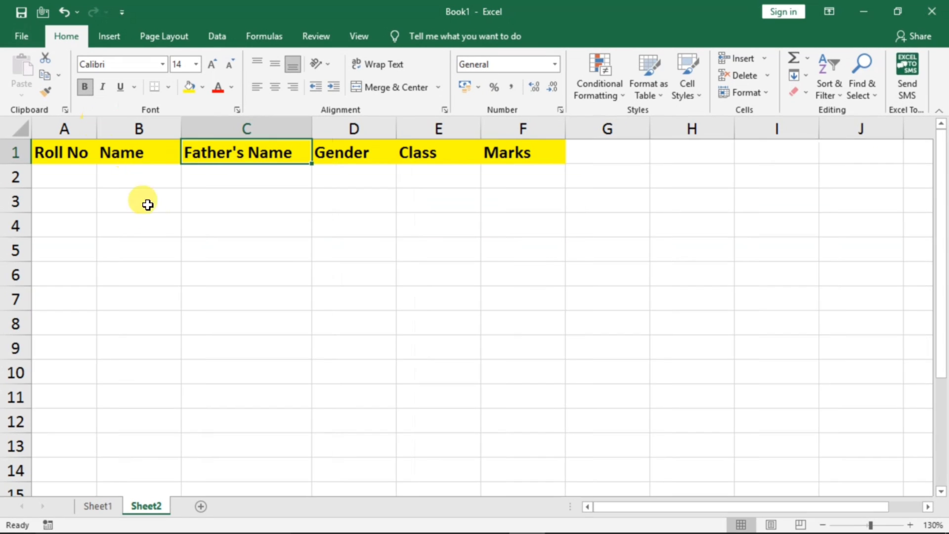
pyautogui.moveTo(180, 127); pyautogui.dragTo(206, 128)
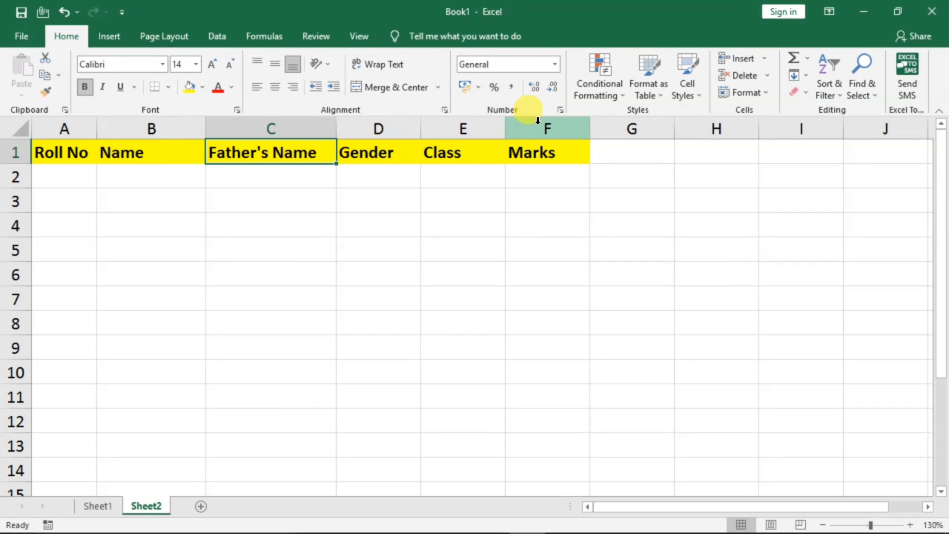
# Give columns A to F one uniform width, and widen column C so the Father's Name header fits.
pyautogui.moveTo(78, 131); pyautogui.dragTo(544, 131)
pyautogui.click(183, 275)
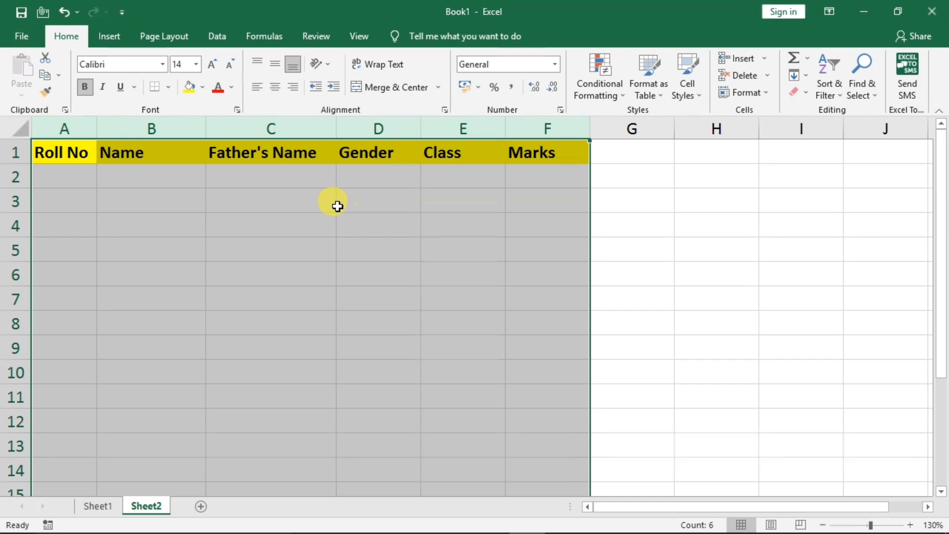
pyautogui.moveTo(206, 130); pyautogui.dragTo(231, 127)
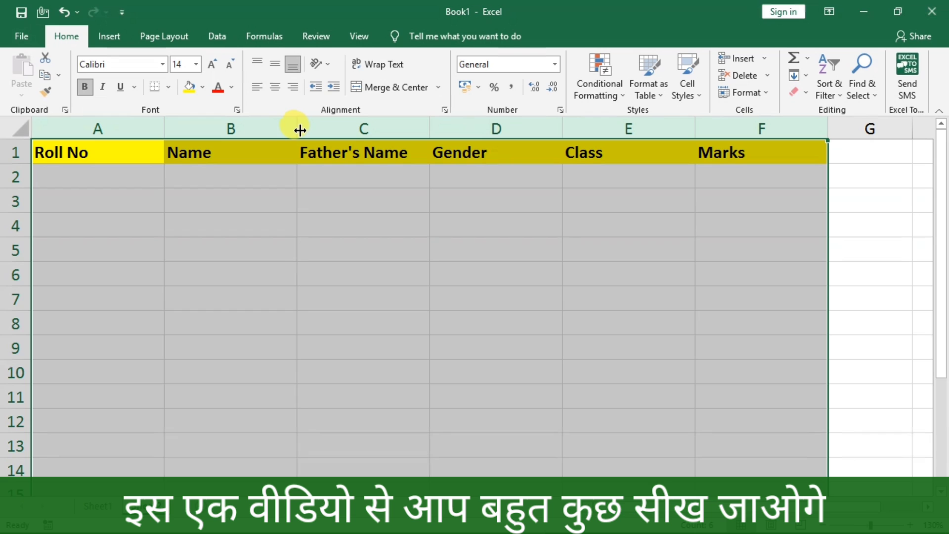
pyautogui.moveTo(300, 130); pyautogui.dragTo(261, 128)
pyautogui.click(264, 220)
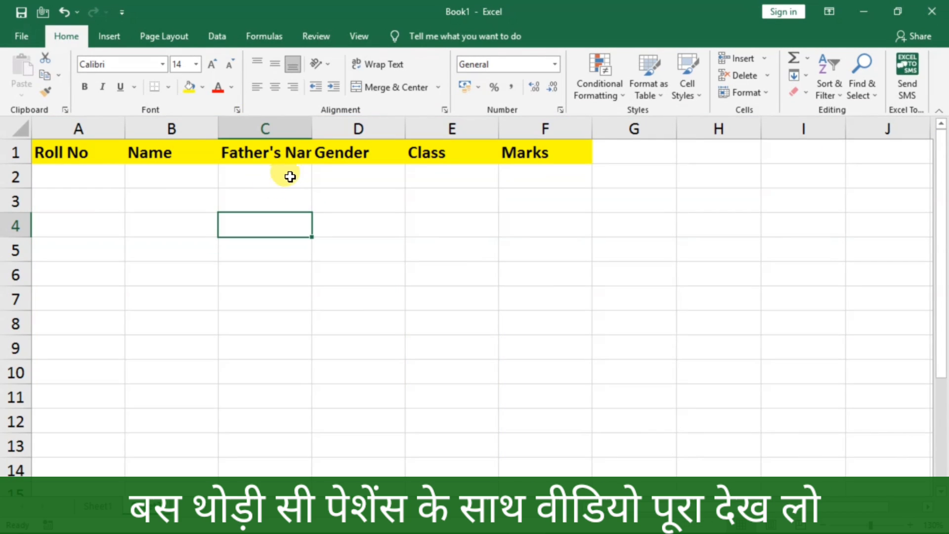
pyautogui.moveTo(310, 130); pyautogui.dragTo(346, 131)
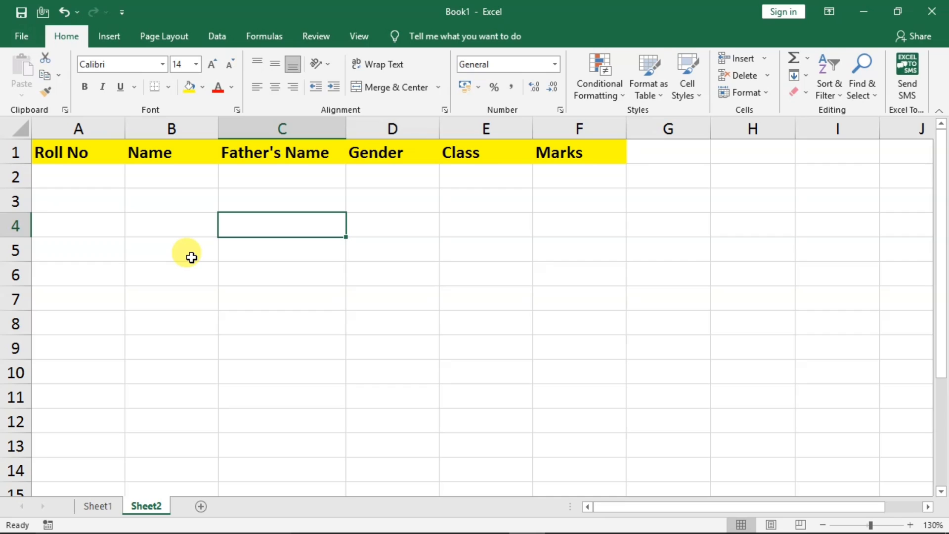
# Auto-fit the widths of columns A to F to their header text.
pyautogui.moveTo(79, 126); pyautogui.dragTo(551, 118)
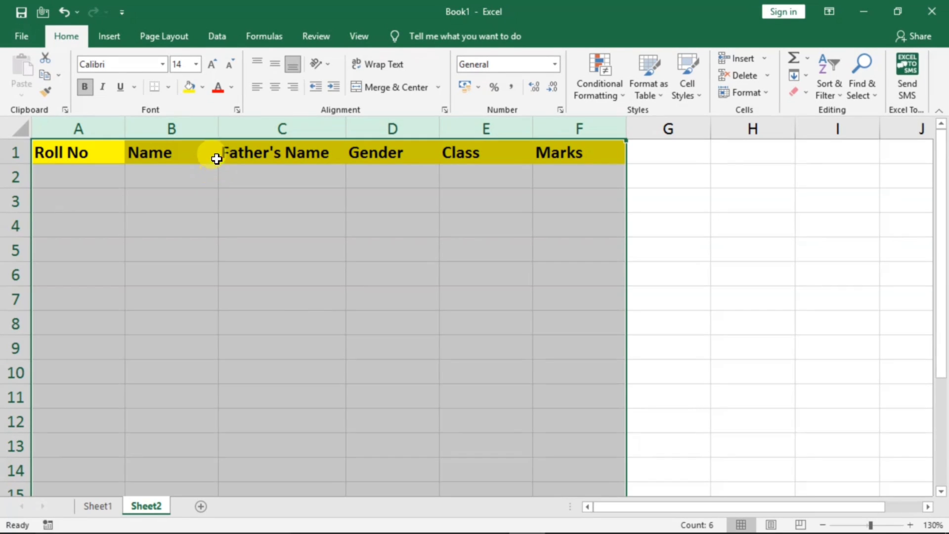
pyautogui.doubleClick(218, 127)
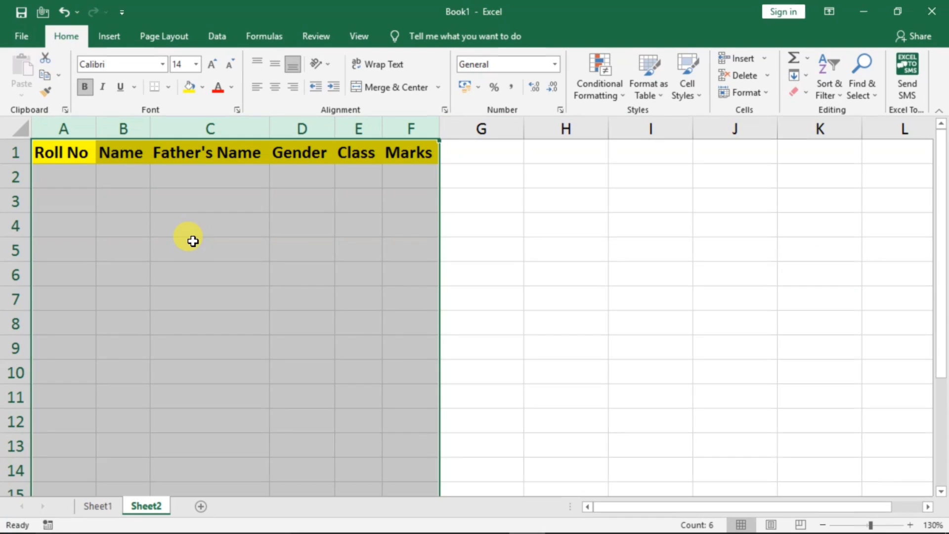
pyautogui.click(70, 150)
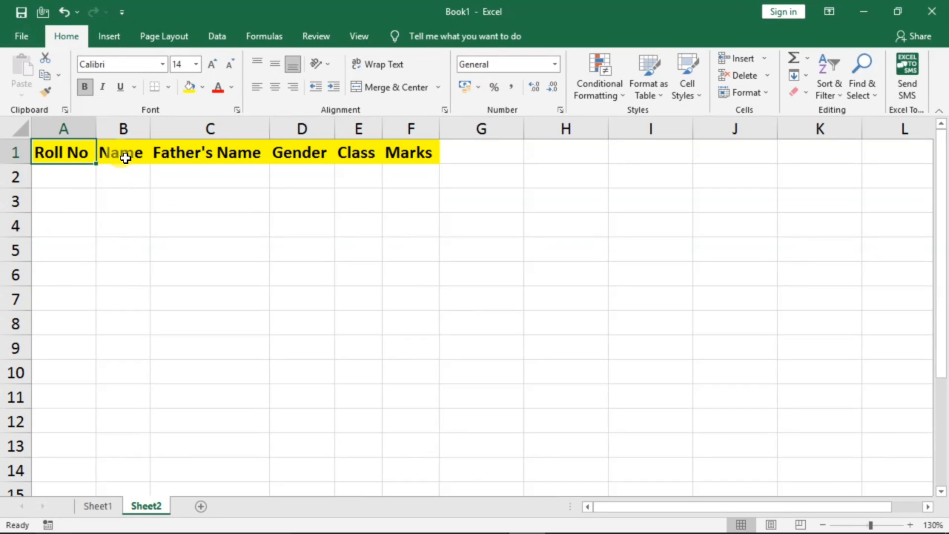
pyautogui.click(199, 160)
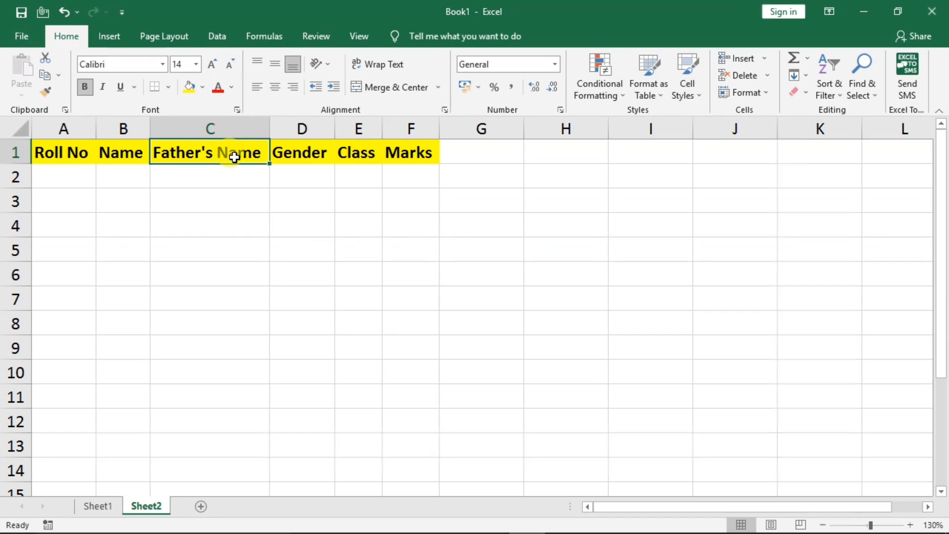
pyautogui.click(195, 208)
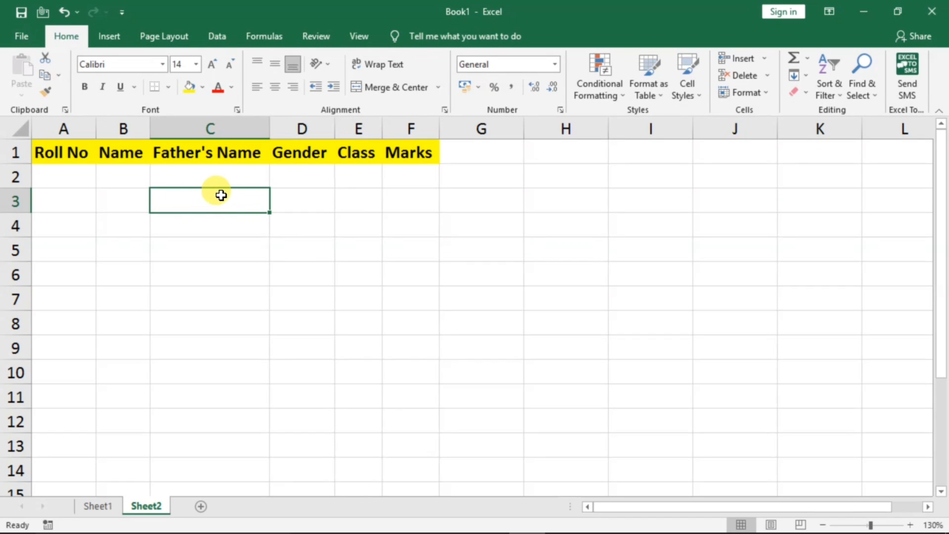
pyautogui.click(295, 174)
pyautogui.click(353, 171)
pyautogui.click(392, 172)
# Set columns A to F to an equal, wider width and auto-fit column C to the Father's Name header.
pyautogui.moveTo(63, 129); pyautogui.dragTo(398, 129)
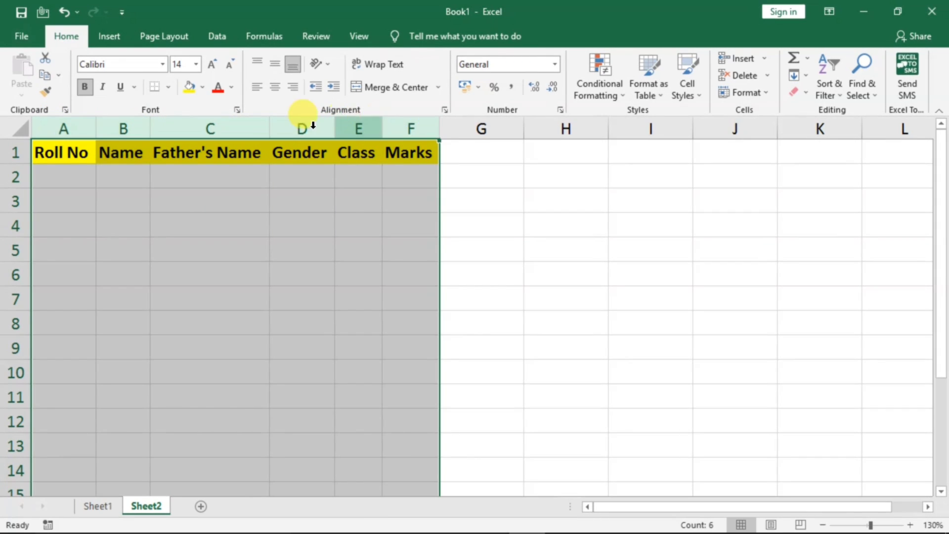
pyautogui.moveTo(151, 132); pyautogui.dragTo(177, 132)
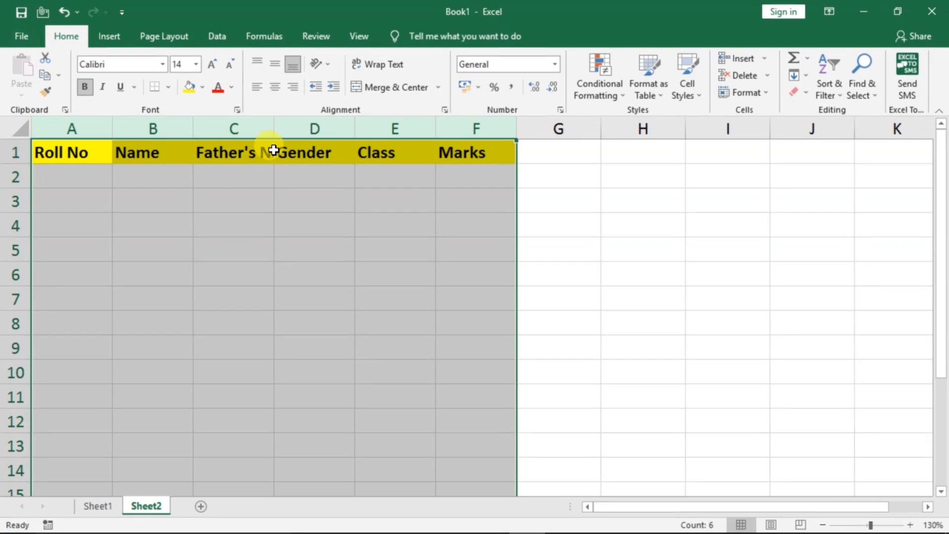
pyautogui.doubleClick(275, 129)
pyautogui.click(297, 276)
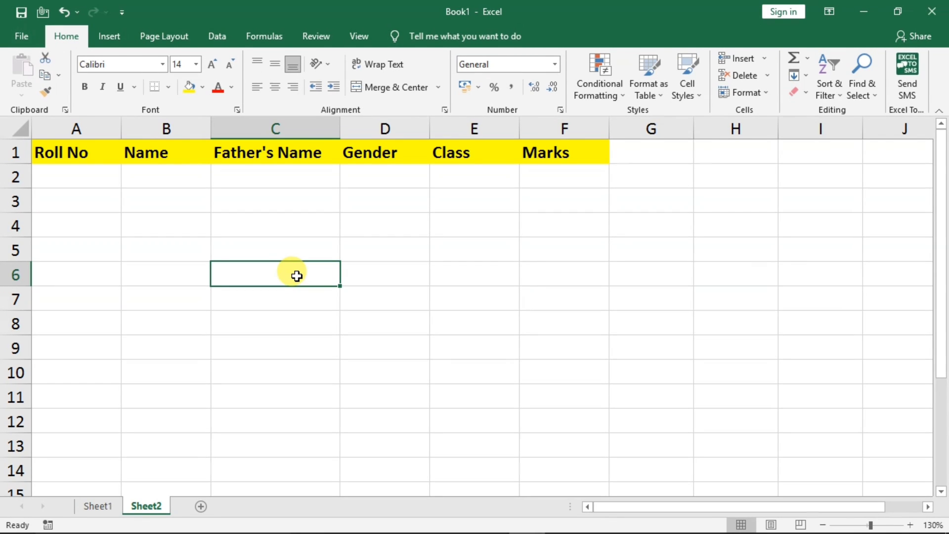
pyautogui.moveTo(91, 157); pyautogui.dragTo(565, 259)
pyautogui.click(165, 214)
pyautogui.moveTo(81, 155); pyautogui.dragTo(540, 441)
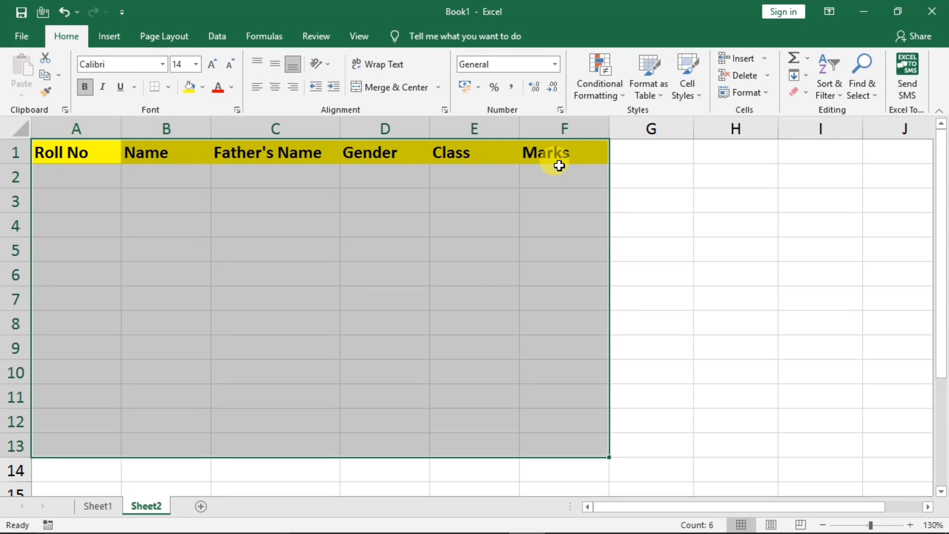
pyautogui.click(514, 255)
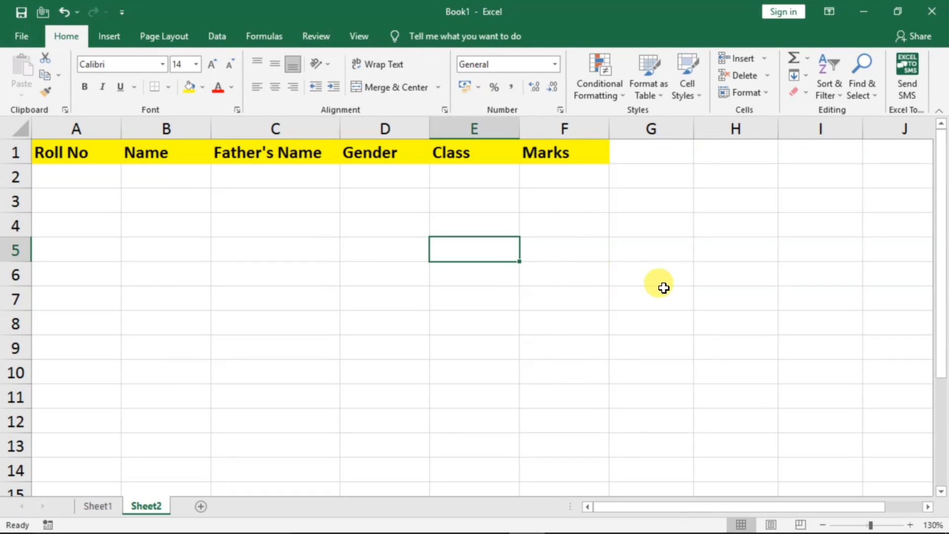
# Show the sheet in Page Layout view with the ruler on, and narrow the left and right page margins.
pyautogui.click(773, 525)
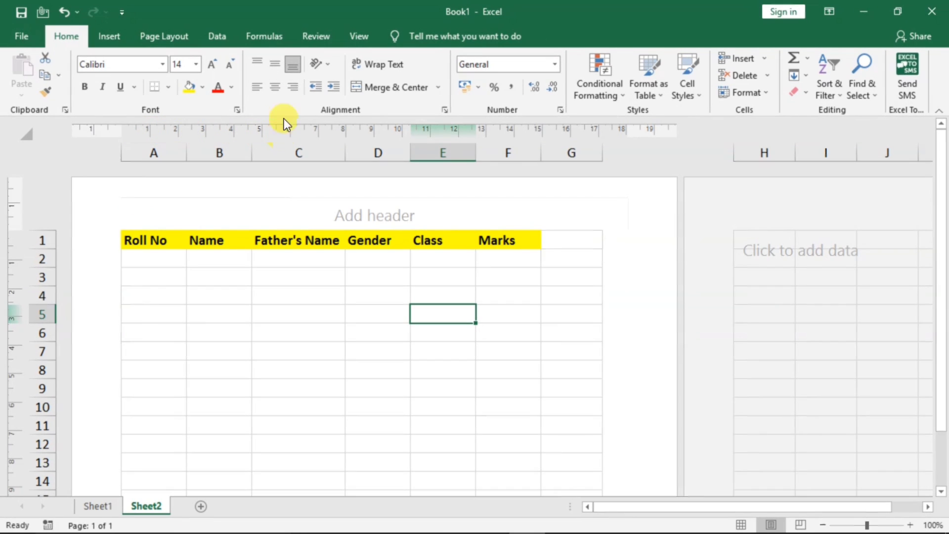
pyautogui.click(359, 37)
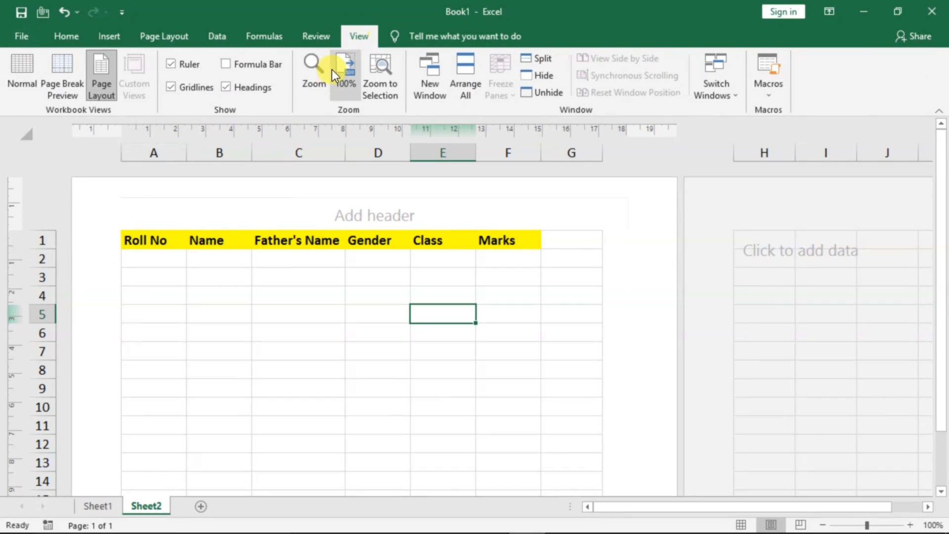
pyautogui.click(174, 65)
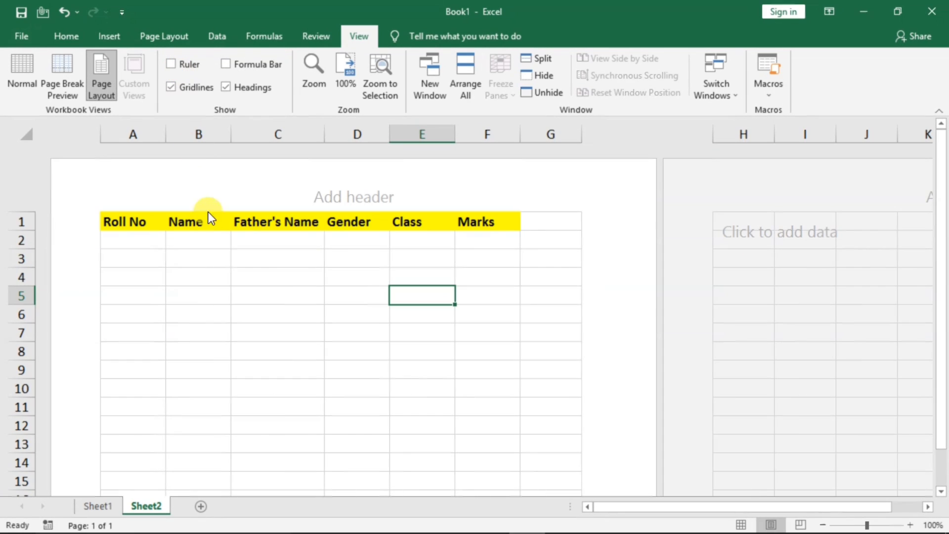
pyautogui.click(173, 64)
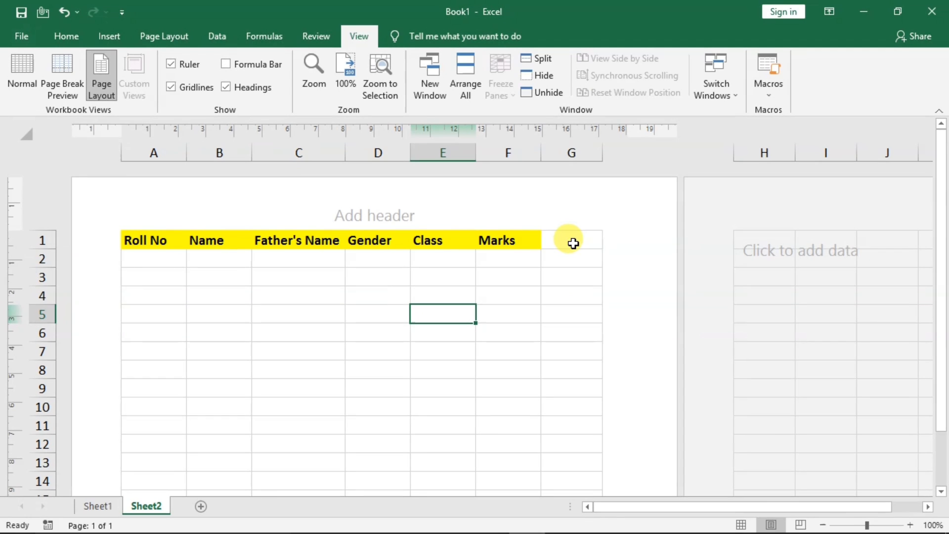
pyautogui.moveTo(618, 126); pyautogui.dragTo(660, 132)
pyautogui.moveTo(121, 130); pyautogui.dragTo(98, 130)
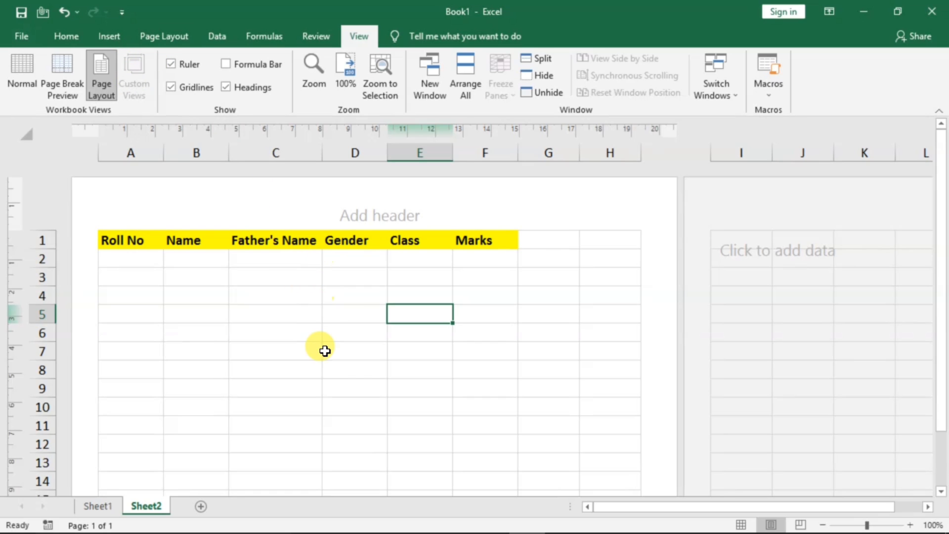
# Change the page orientation to landscape and back to portrait, with the whole page in view.
pyautogui.click(159, 37)
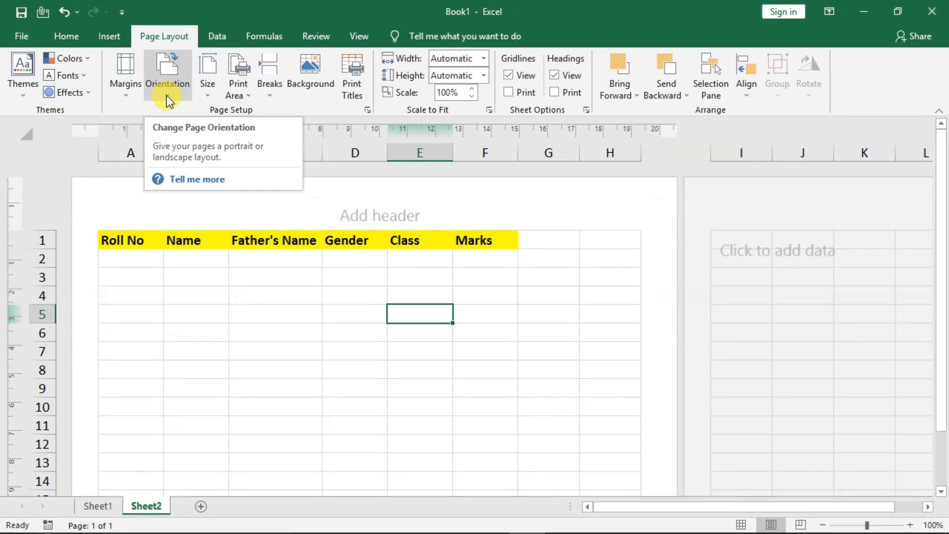
pyautogui.click(348, 329)
pyautogui.scroll(-3, 349, 330)
pyautogui.scroll(-1, 346, 331)
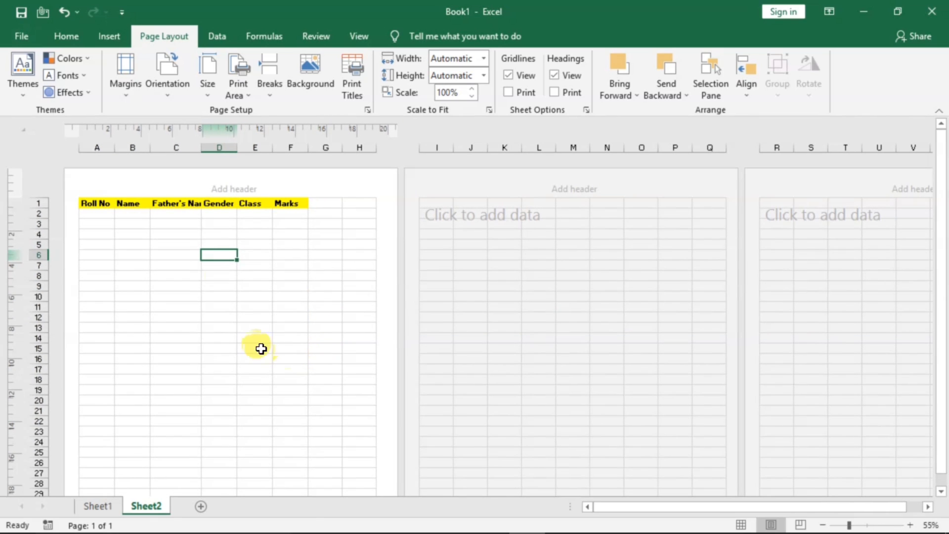
pyautogui.scroll(-1, 212, 324)
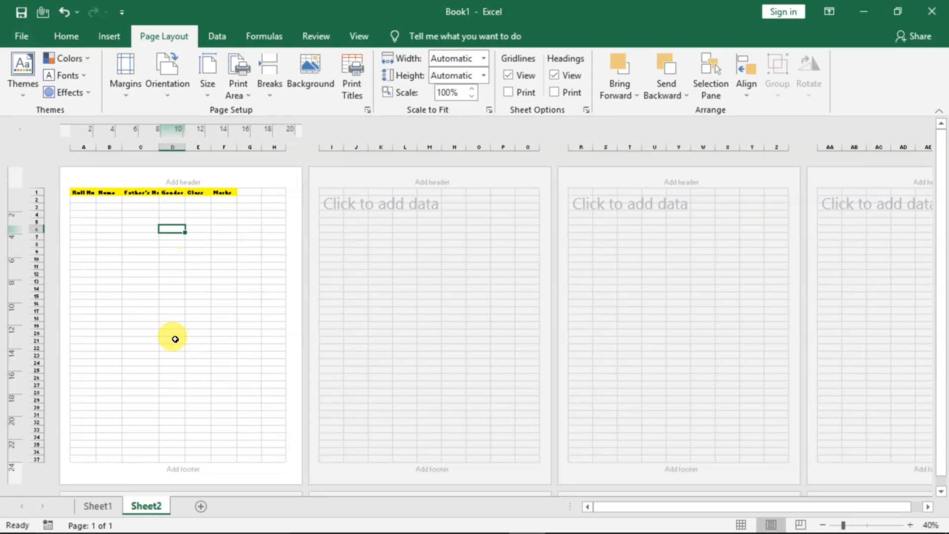
pyautogui.click(165, 93)
pyautogui.click(196, 152)
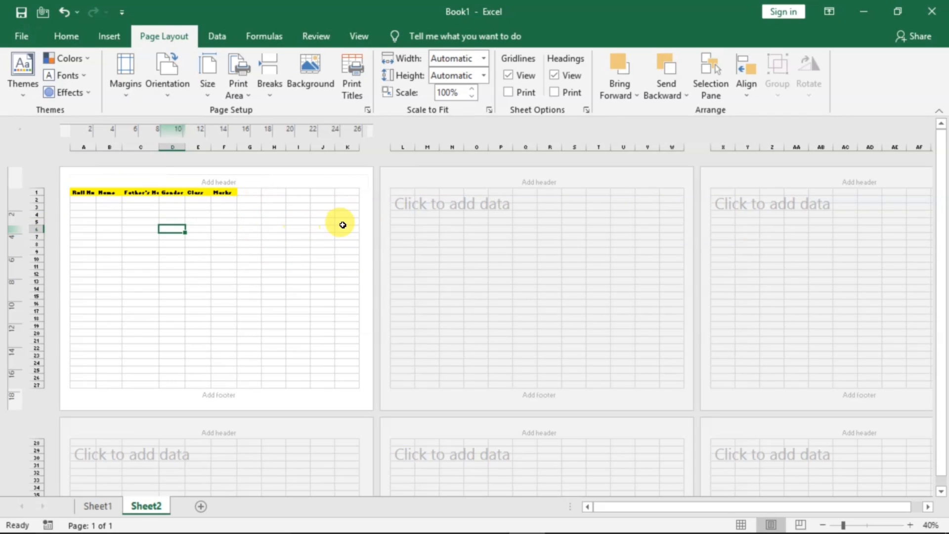
pyautogui.click(173, 92)
pyautogui.click(192, 130)
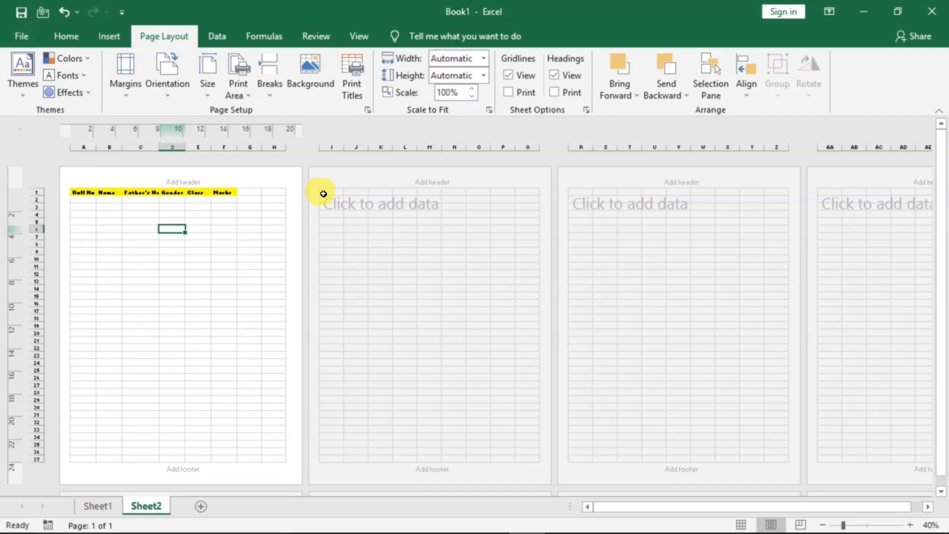
# Try landscape orientation again, look over the available paper sizes, and return the page to portrait.
pyautogui.click(171, 91)
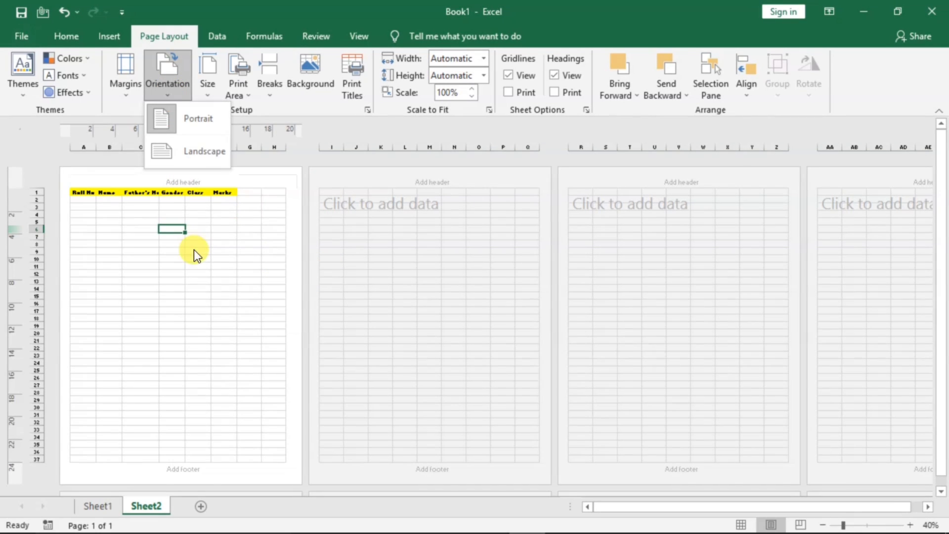
pyautogui.click(191, 152)
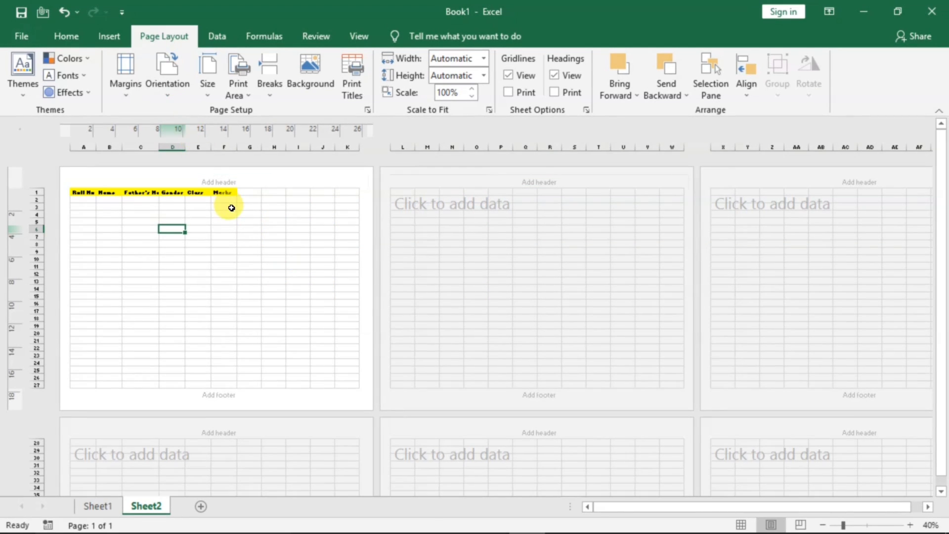
pyautogui.click(203, 93)
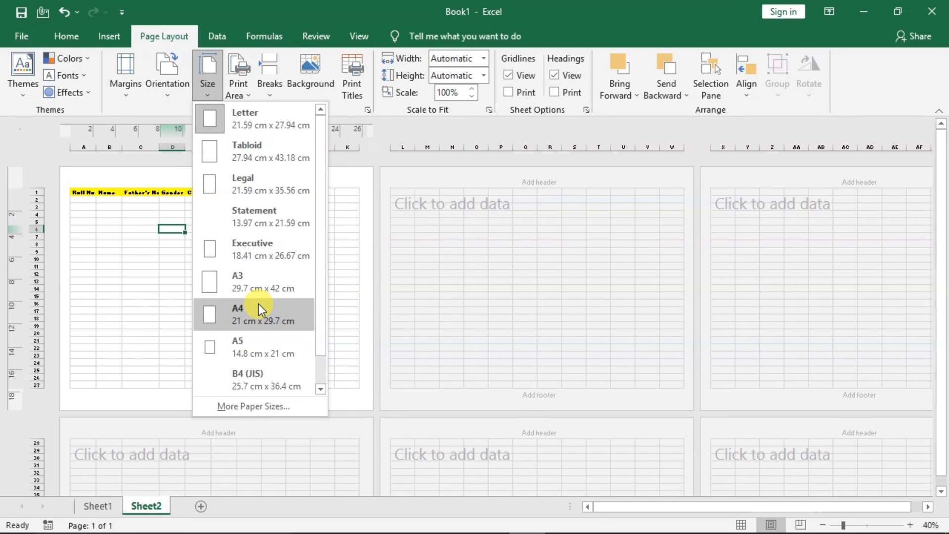
pyautogui.click(144, 244)
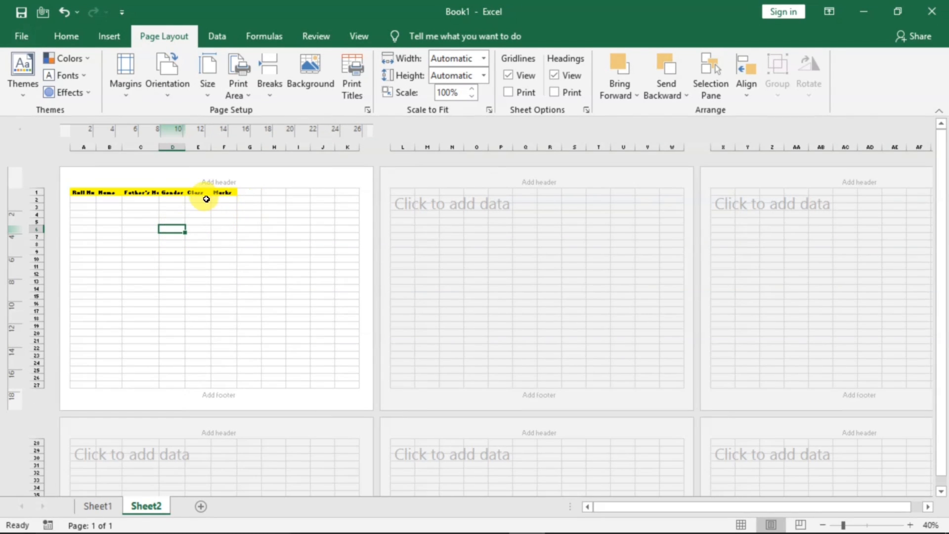
pyautogui.click(168, 96)
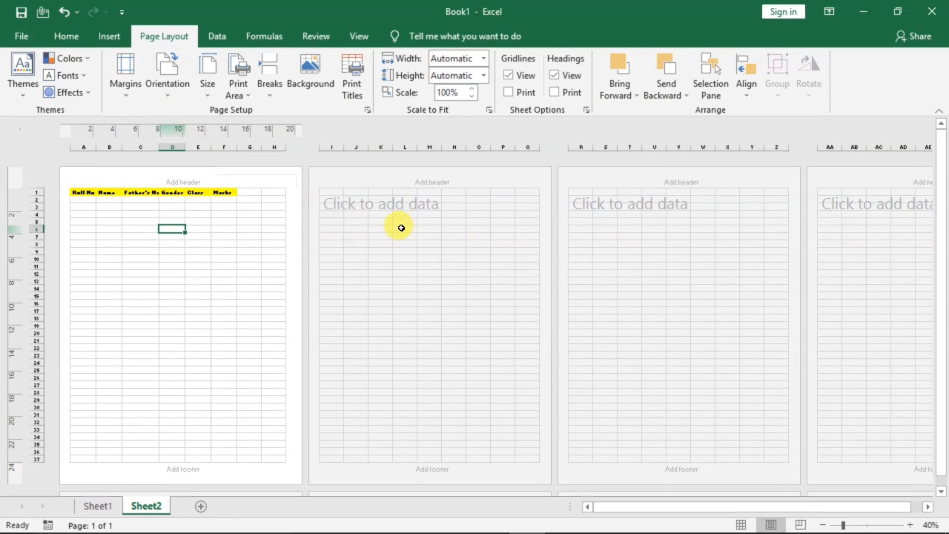
# Widen columns B, C, D and E so the table fills the page width, and slightly enlarge the left page margin.
pyautogui.scroll(3, 349, 281)
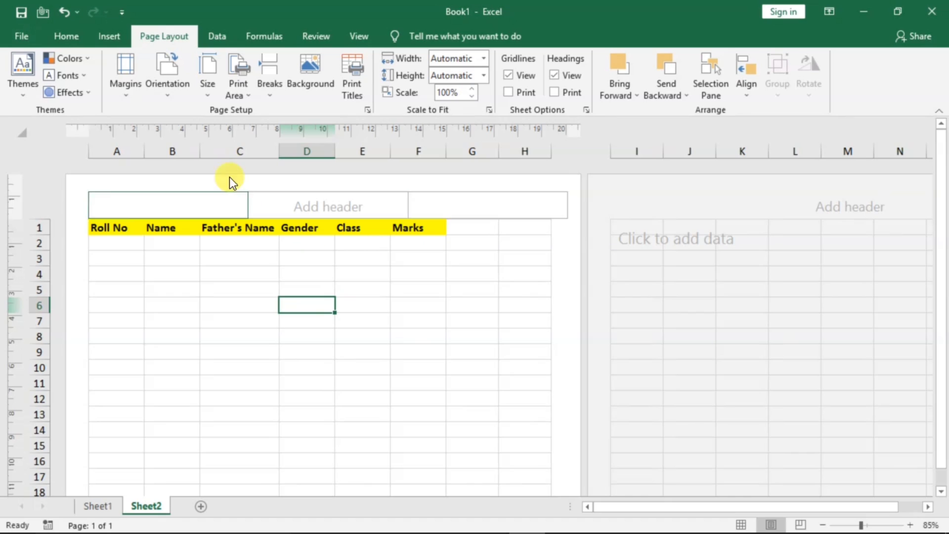
pyautogui.moveTo(280, 151); pyautogui.dragTo(297, 151)
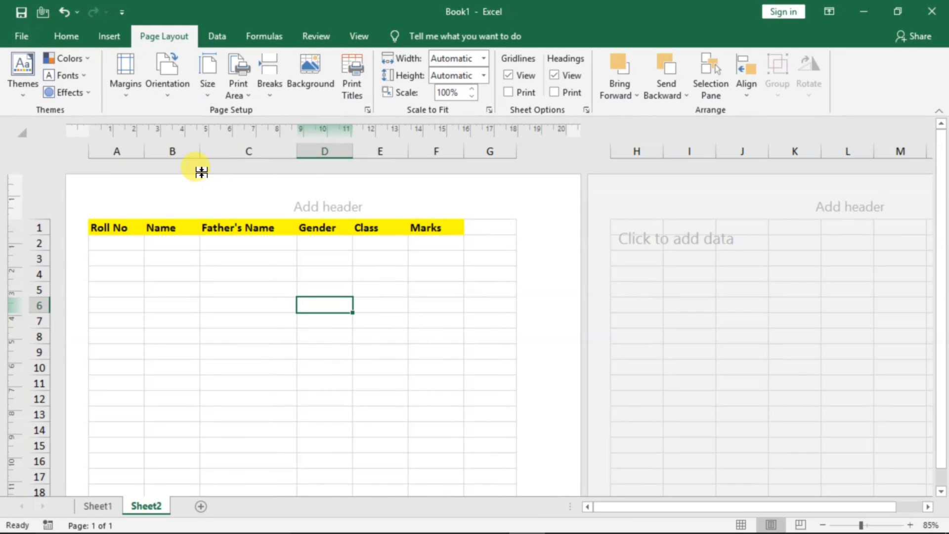
pyautogui.moveTo(198, 151); pyautogui.dragTo(240, 154)
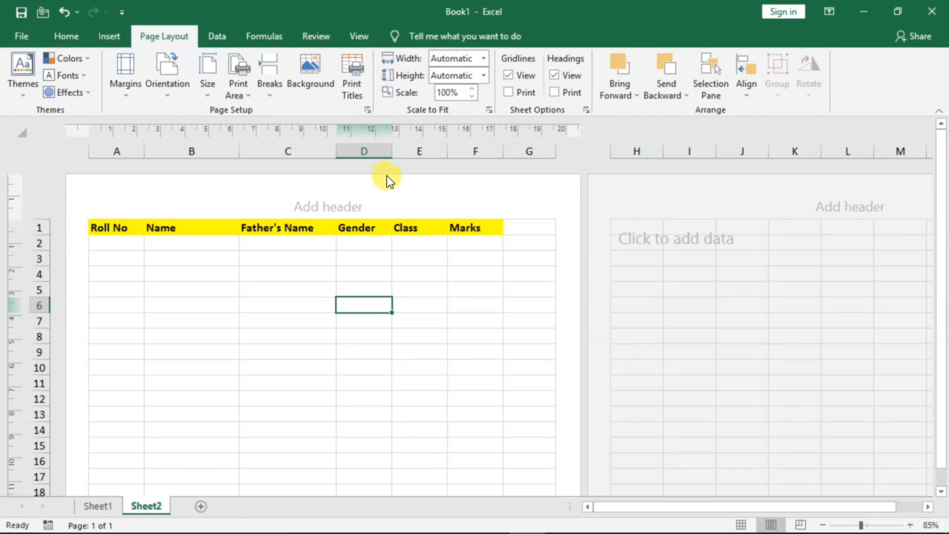
pyautogui.moveTo(392, 149); pyautogui.dragTo(467, 154)
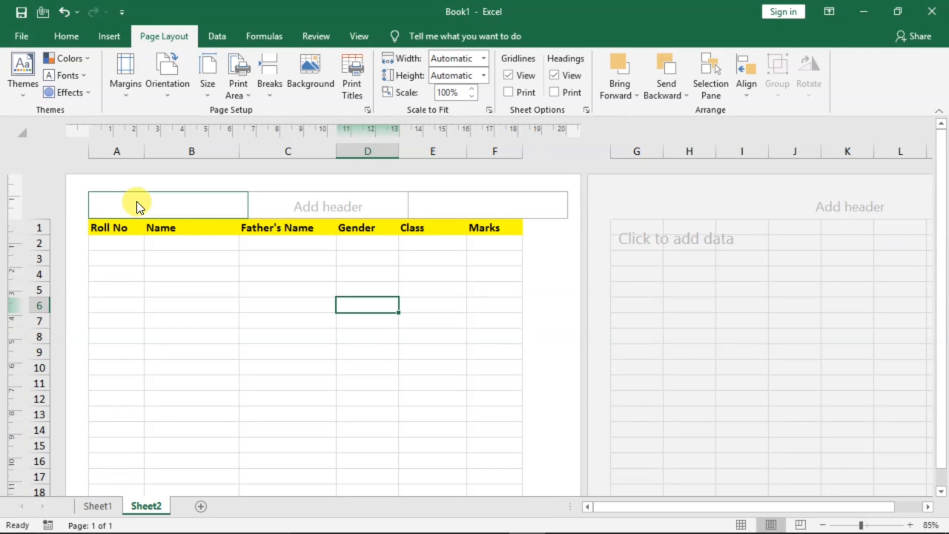
pyautogui.moveTo(93, 127); pyautogui.dragTo(98, 127)
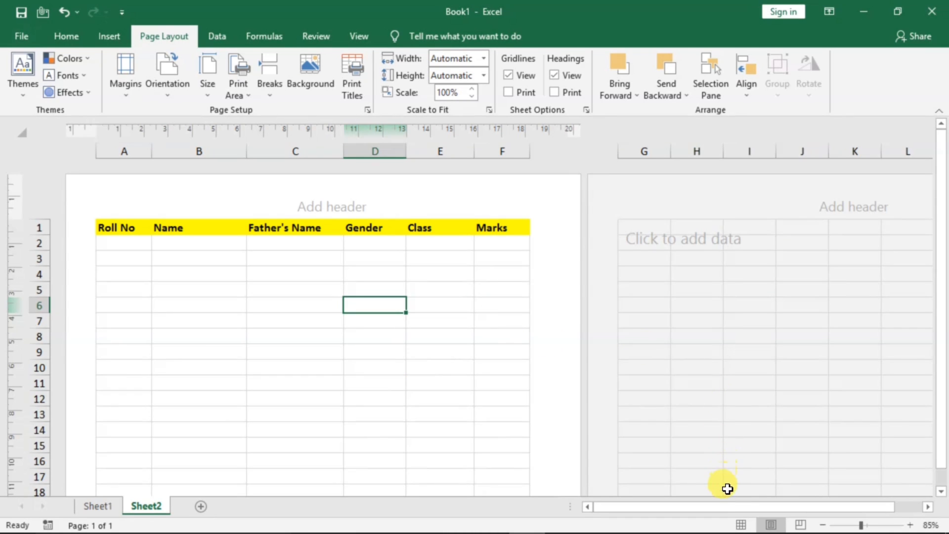
# Return to Normal view and apply All Borders to the range A1:F10.
pyautogui.click(741, 525)
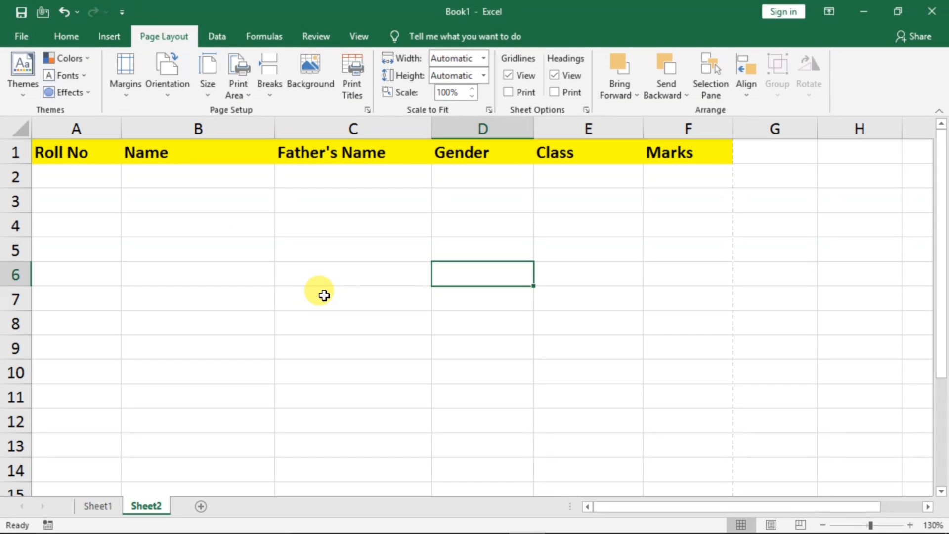
pyautogui.moveTo(68, 156); pyautogui.dragTo(607, 225)
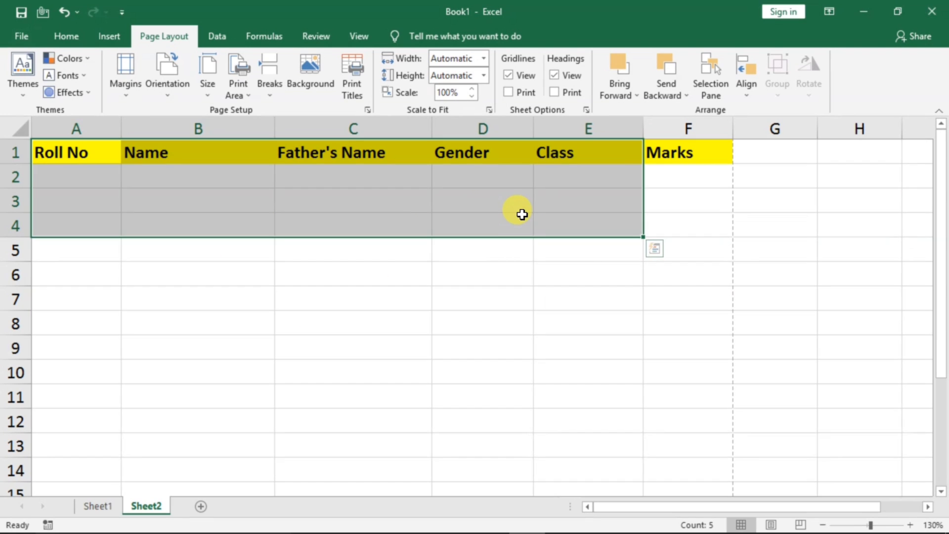
pyautogui.click(76, 153)
pyautogui.moveTo(75, 153); pyautogui.dragTo(677, 375)
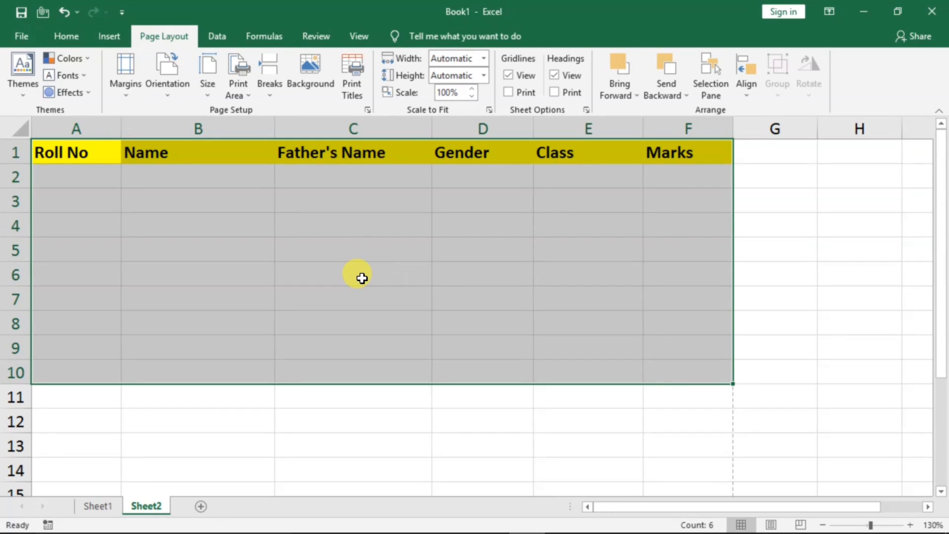
pyautogui.click(68, 35)
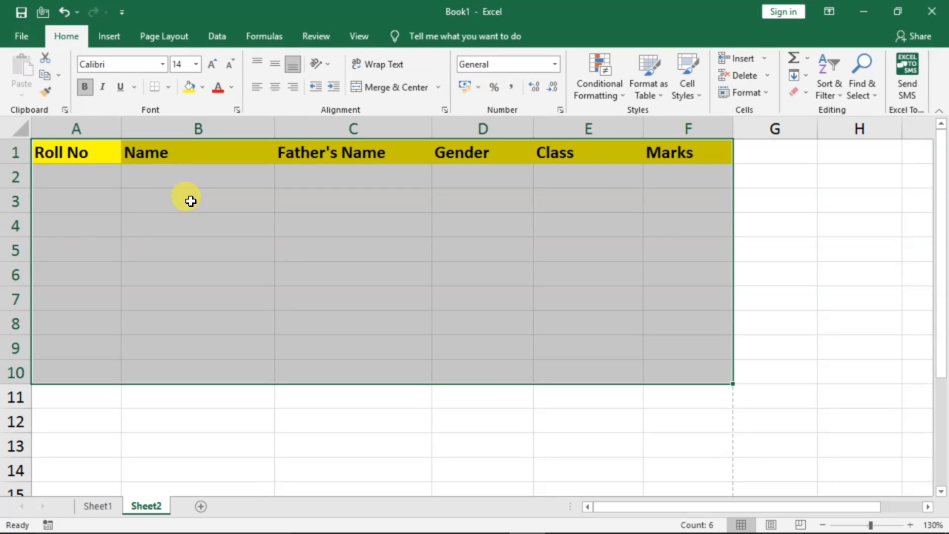
pyautogui.click(169, 88)
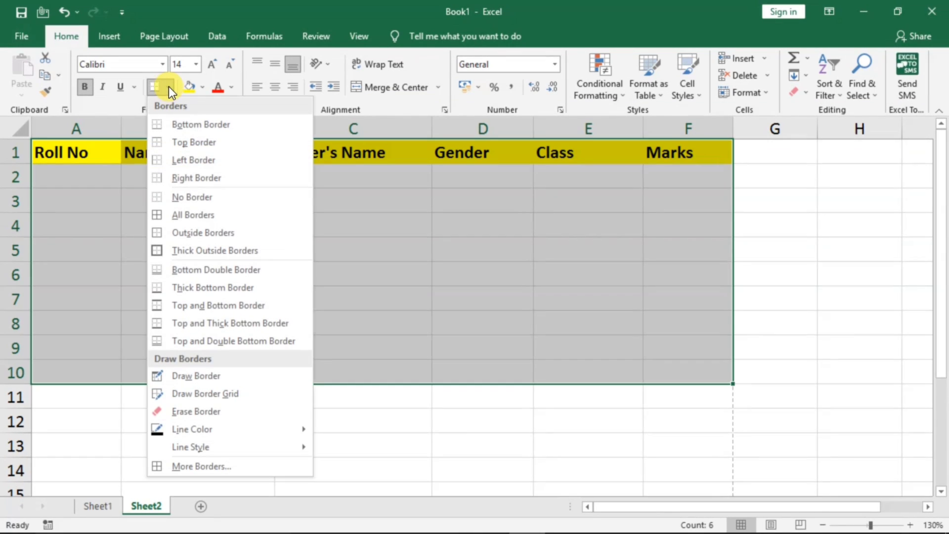
pyautogui.click(180, 215)
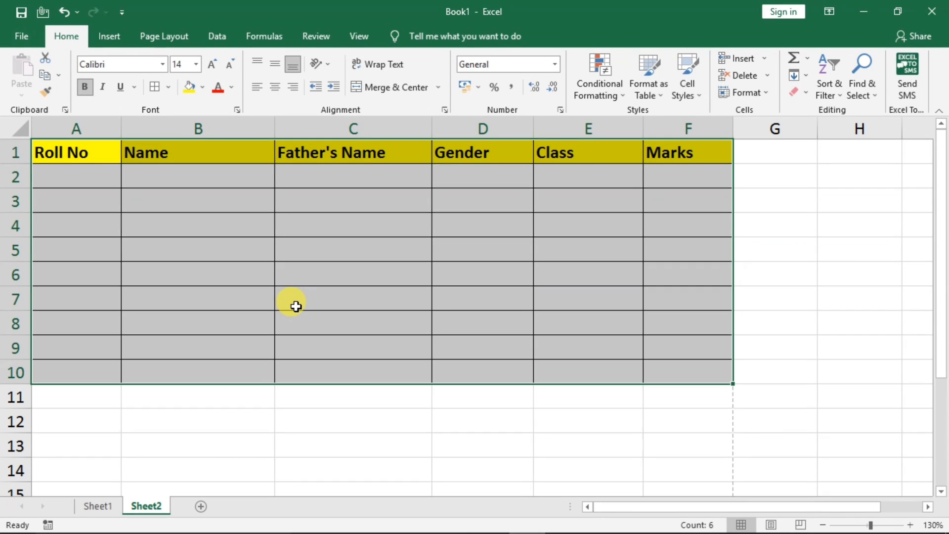
# Apply All Borders to the range A1:F100, extending the selection from A1 with the Go To reference f100.
pyautogui.click(63, 154)
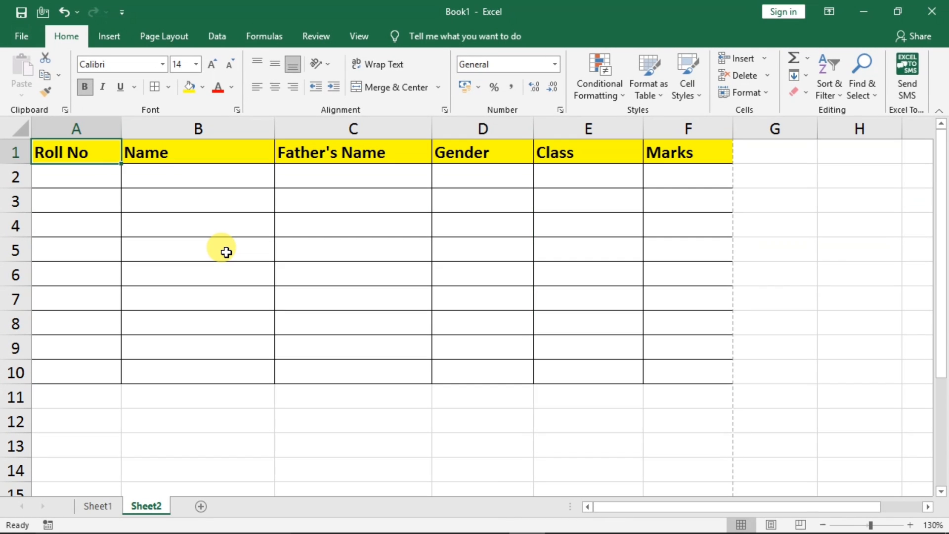
pyautogui.hotkey('ctrl', 'g')
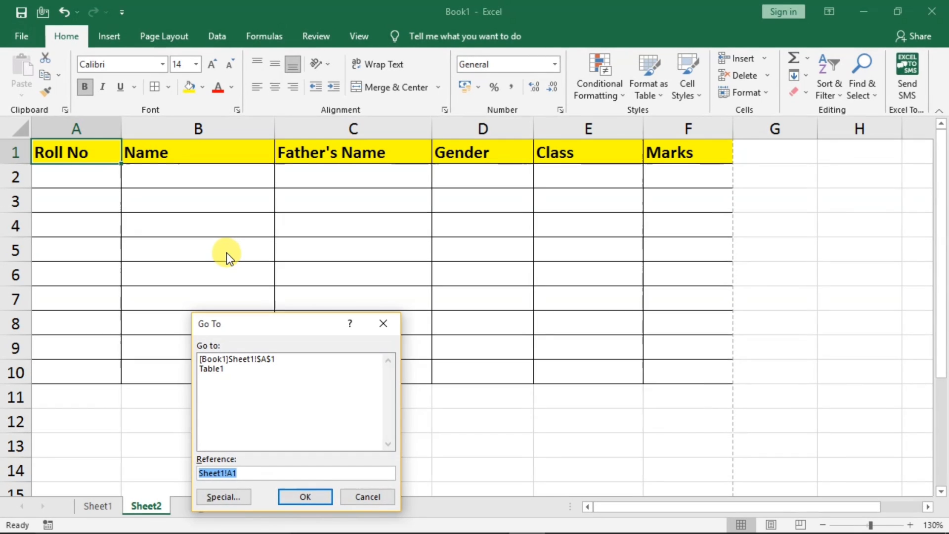
pyautogui.moveTo(260, 324); pyautogui.dragTo(331, 206)
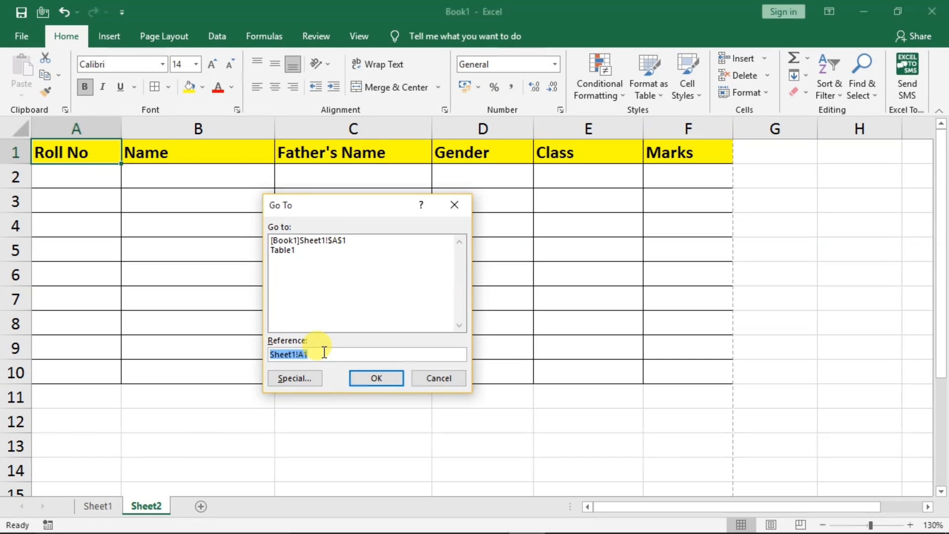
pyautogui.press('BackSpace')
pyautogui.press('BackSpace')
pyautogui.press('BackSpace')
pyautogui.press('BackSpace')
pyautogui.press('BackSpace')
pyautogui.press('BackSpace')
pyautogui.press('BackSpace')
pyautogui.press('BackSpace')
pyautogui.press('BackSpace')
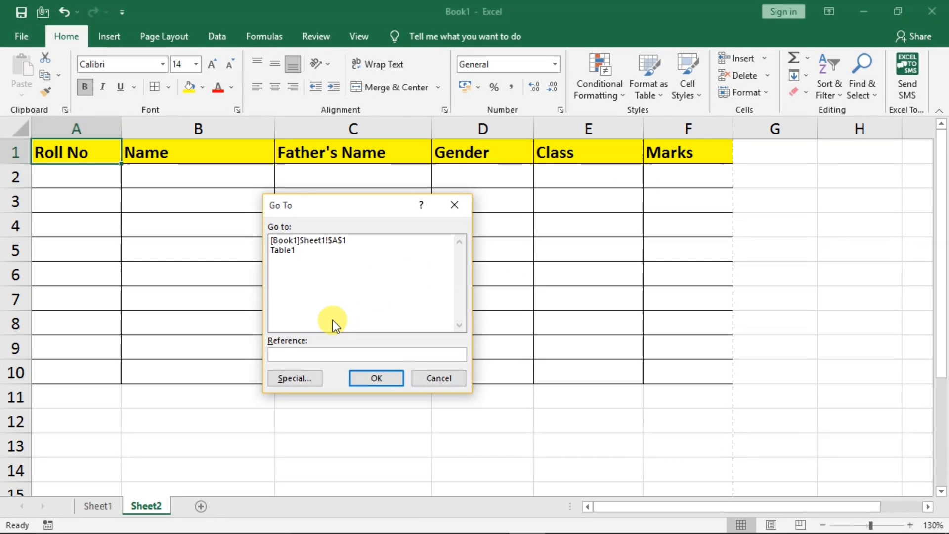
pyautogui.write('f')
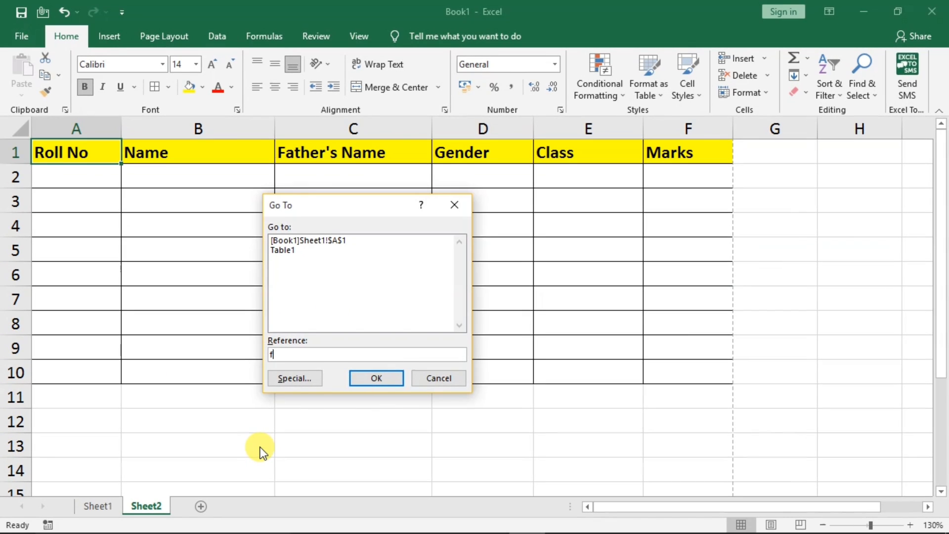
pyautogui.write('1')
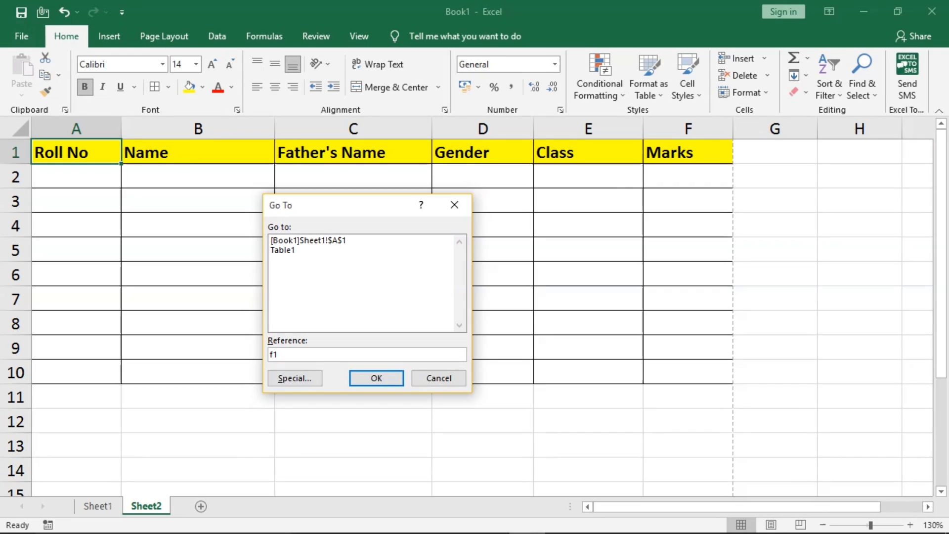
pyautogui.write('00')
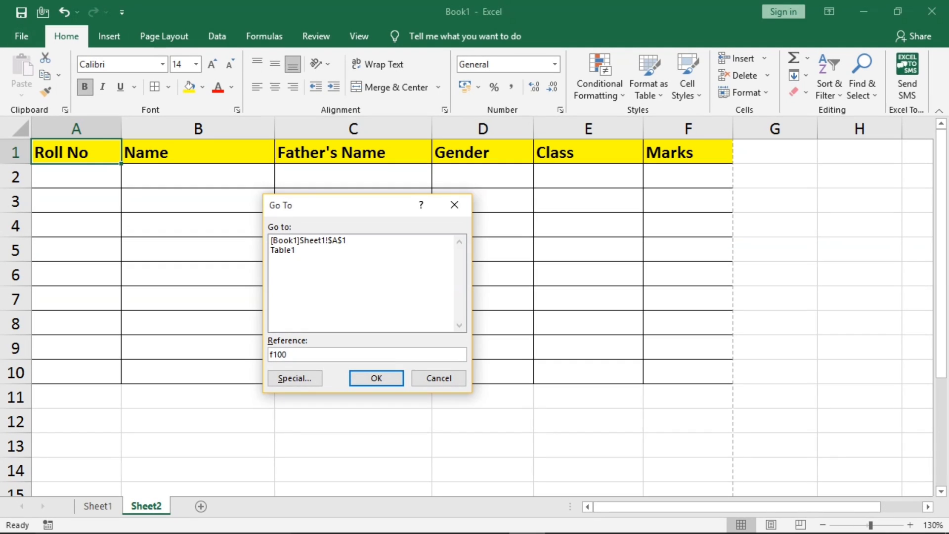
pyautogui.click(364, 377)
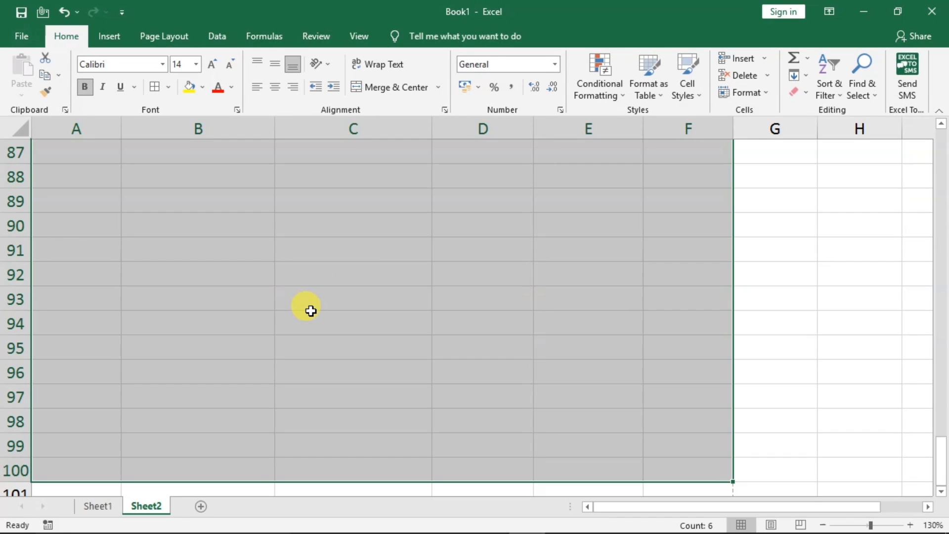
pyautogui.click(156, 88)
pyautogui.scroll(3, 321, 354)
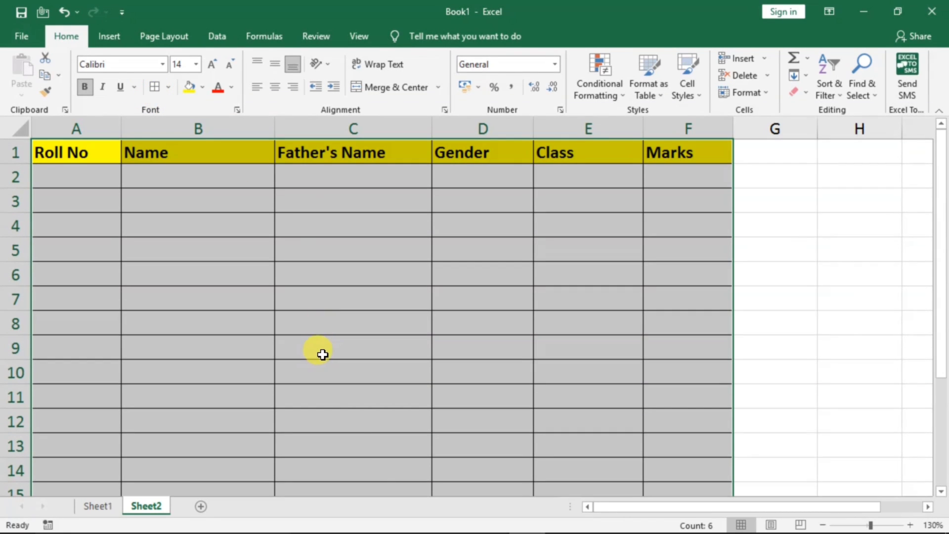
# Check how far down the table the borders extend around row 100, and return to the header row.
pyautogui.scroll(-20, 307, 356)
pyautogui.scroll(-11, 297, 381)
pyautogui.scroll(7, 307, 361)
pyautogui.click(476, 301)
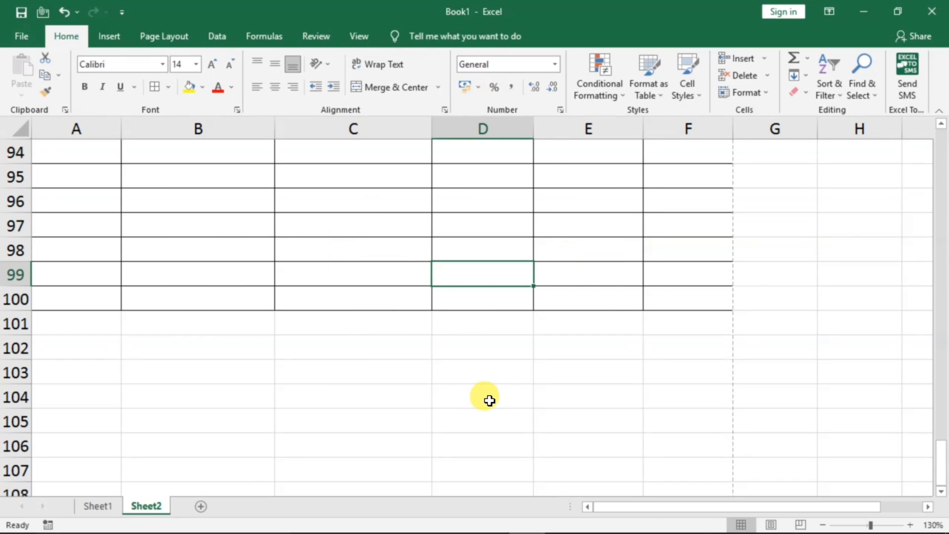
pyautogui.scroll(20, 488, 396)
pyautogui.scroll(11, 489, 396)
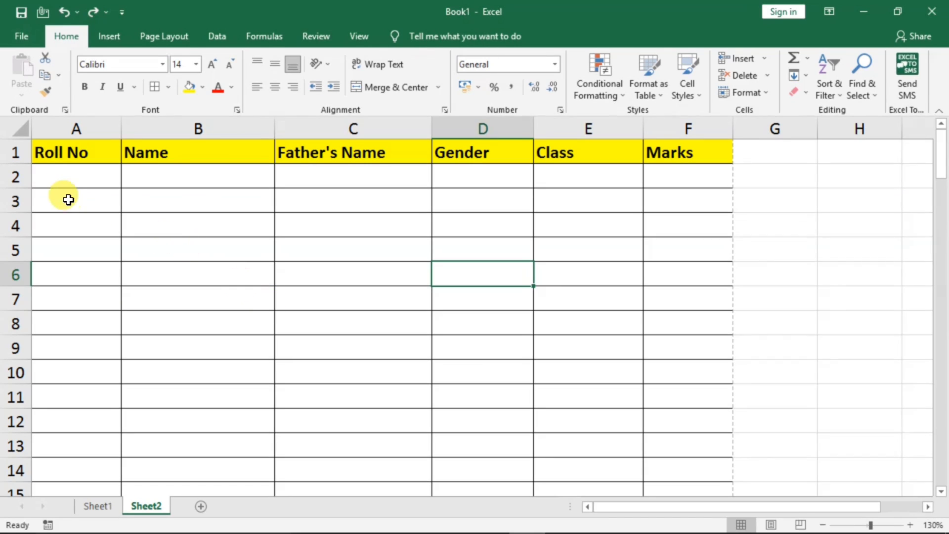
# Fill row 2 with roll number 1, the student's name, the father's name, gender male, class 11 and marks 79.
pyautogui.click(55, 179)
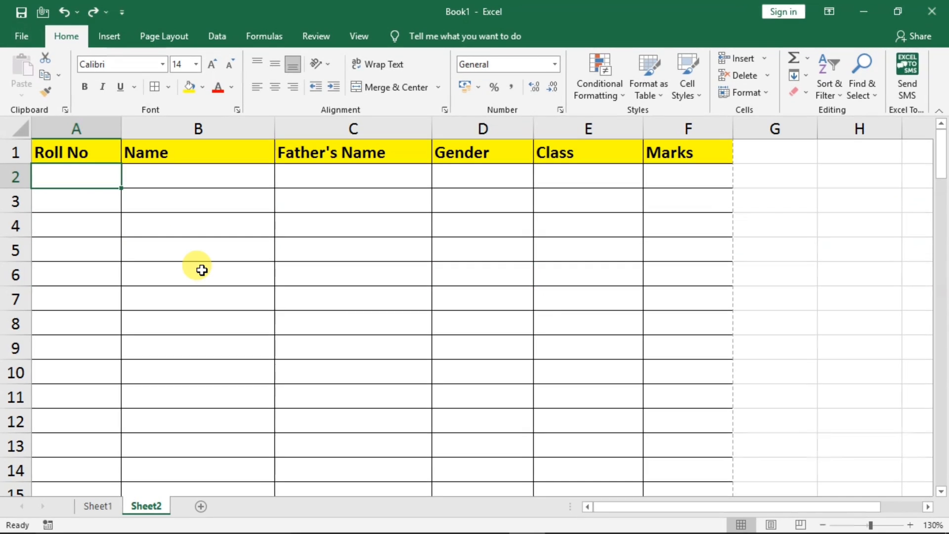
pyautogui.write('1')
pyautogui.press('Tab')
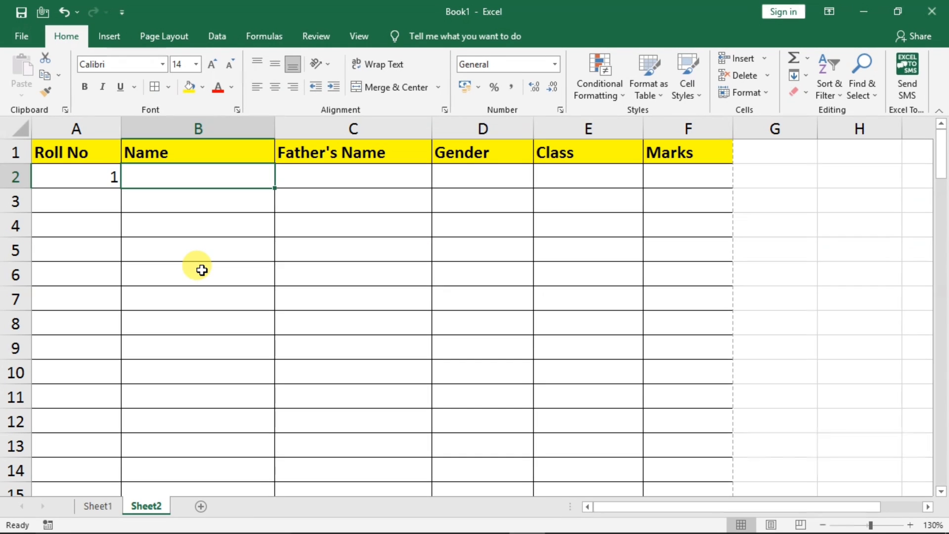
pyautogui.write('aman')
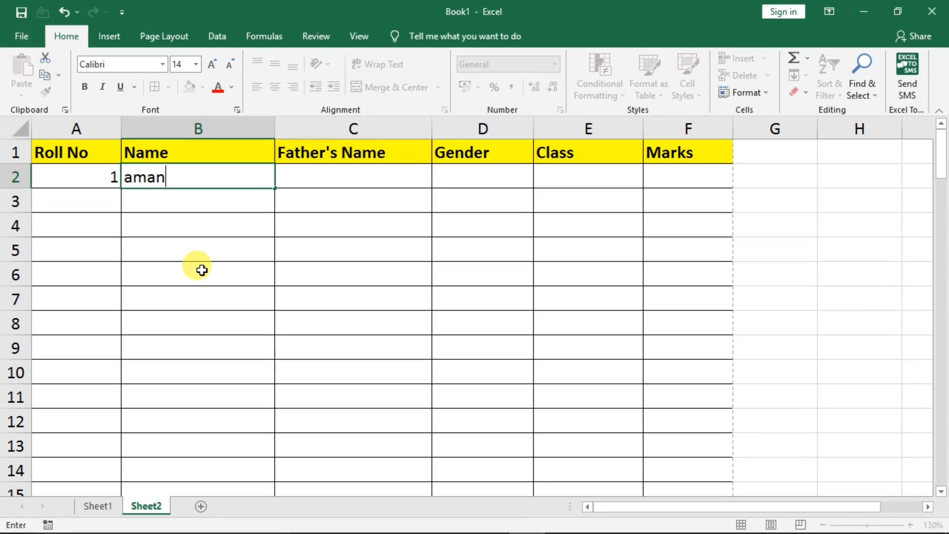
pyautogui.press('Tab')
pyautogui.write('rajesh')
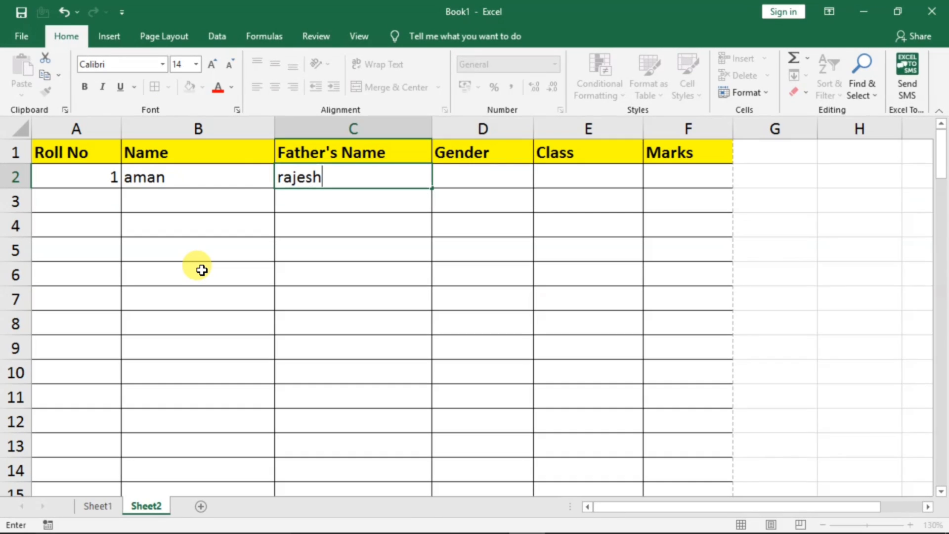
pyautogui.press('Tab')
pyautogui.write('male')
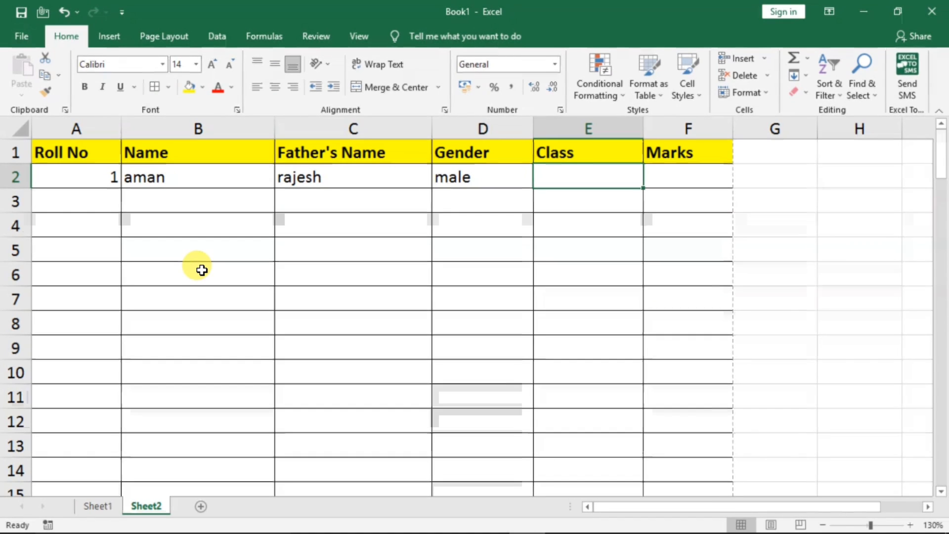
pyautogui.write('11')
pyautogui.press('Tab')
pyautogui.write('79')
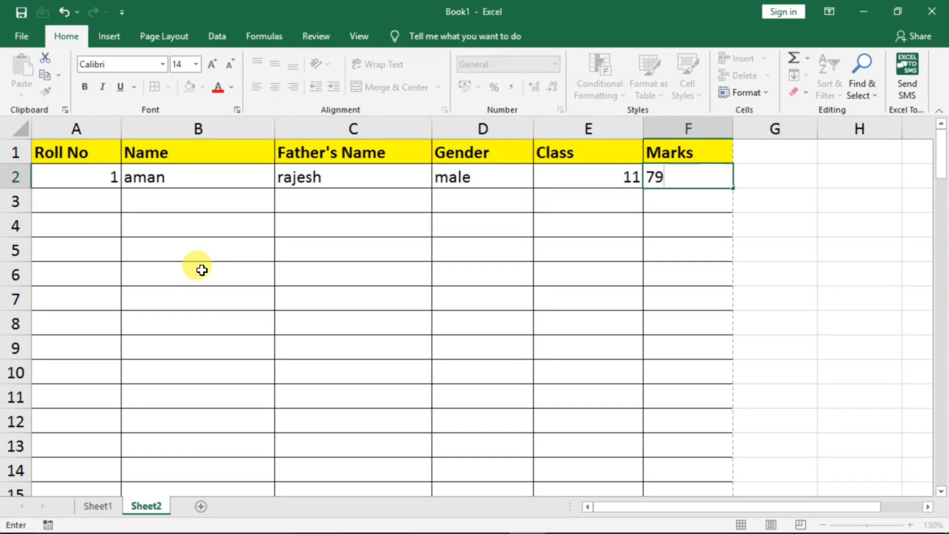
pyautogui.press('Return')
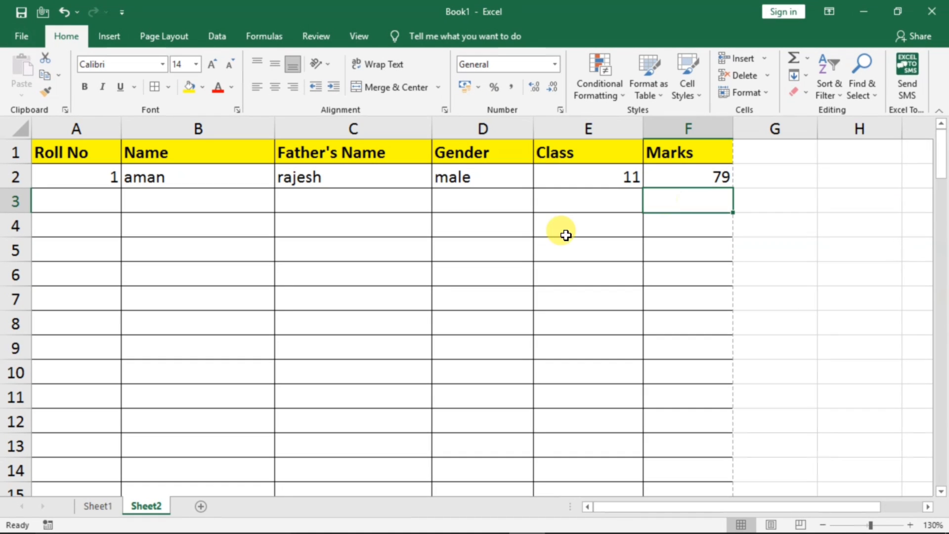
# Start the second record in row 3 with roll number 2, the student's name and the father's name.
pyautogui.click(98, 203)
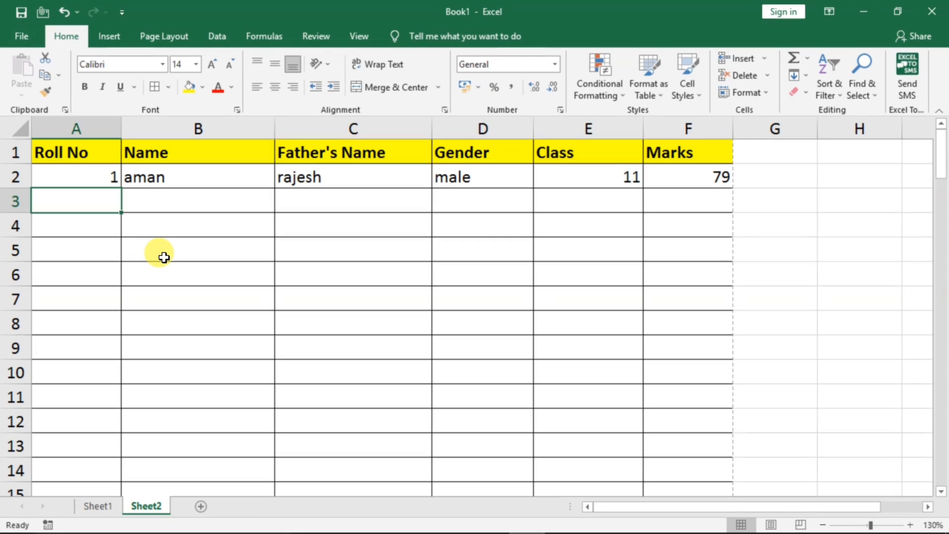
pyautogui.click(64, 295)
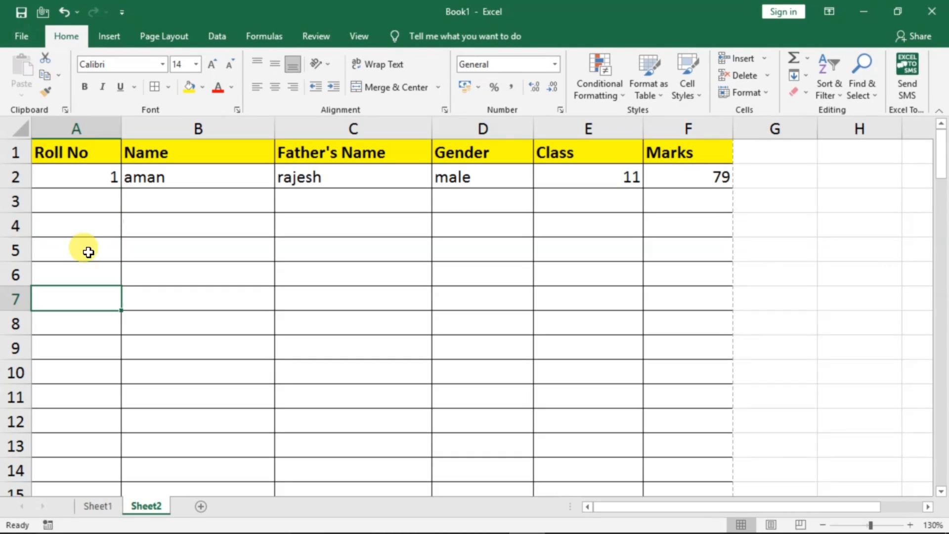
pyautogui.click(75, 203)
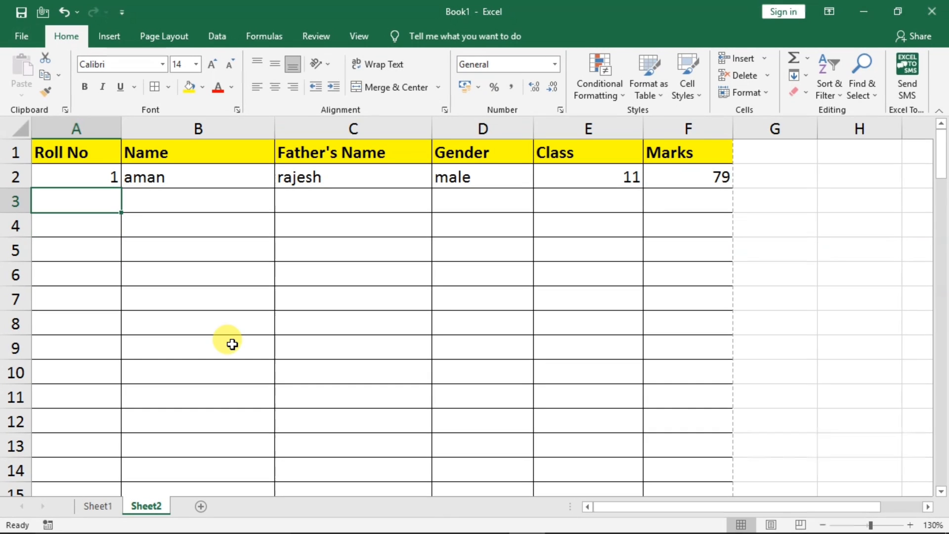
pyautogui.write('2')
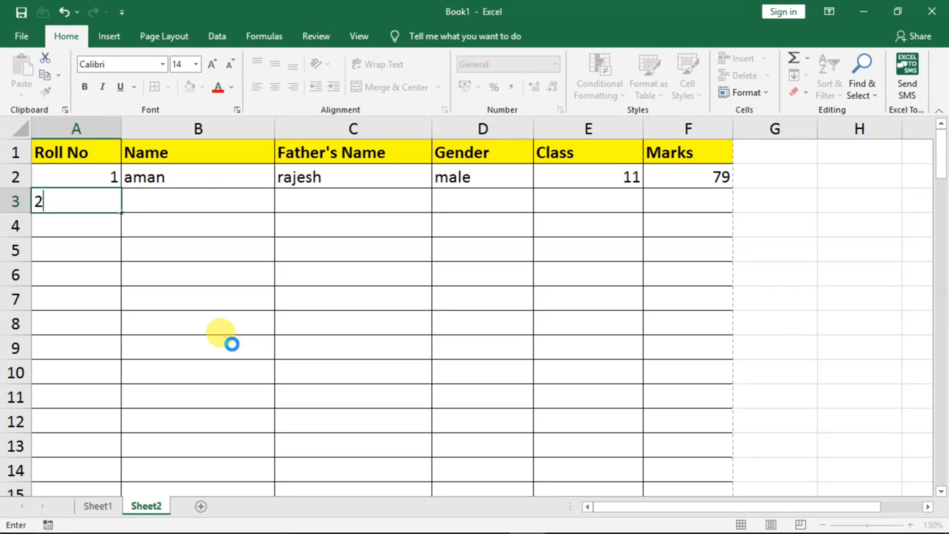
pyautogui.press('Tab')
pyautogui.write('ram')
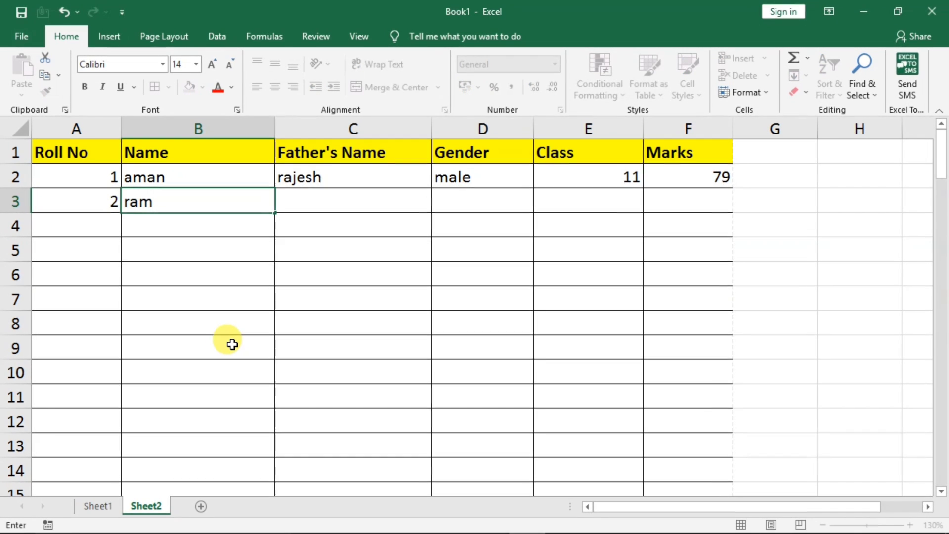
pyautogui.press('Tab')
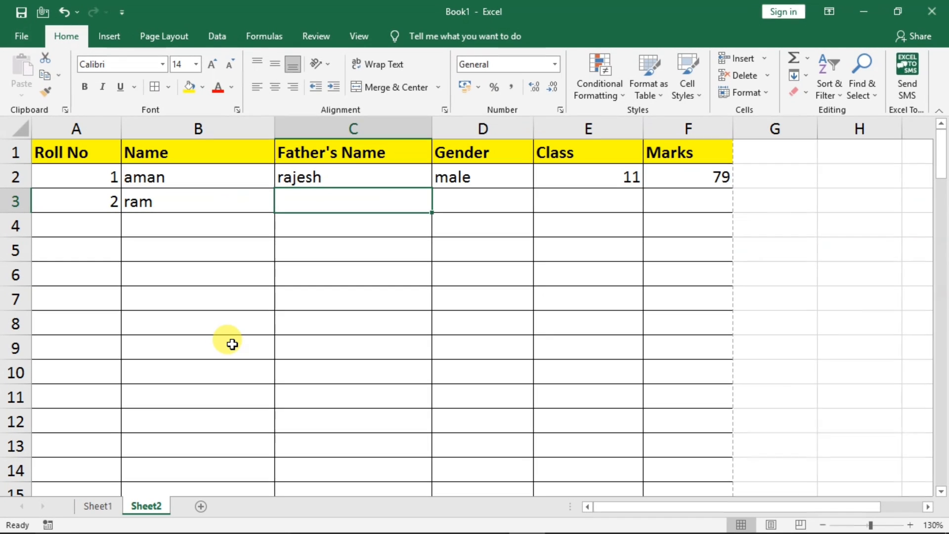
pyautogui.write('ram kumar')
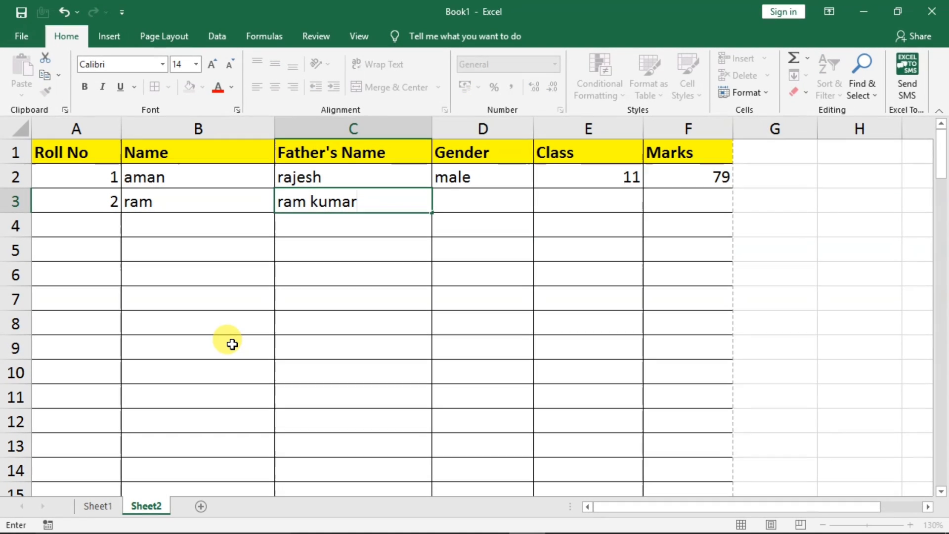
# Fill in the gender in D3 as male, retrying the entry and accepting the AutoComplete suggestion.
pyautogui.press('Tab')
pyautogui.write('ma')
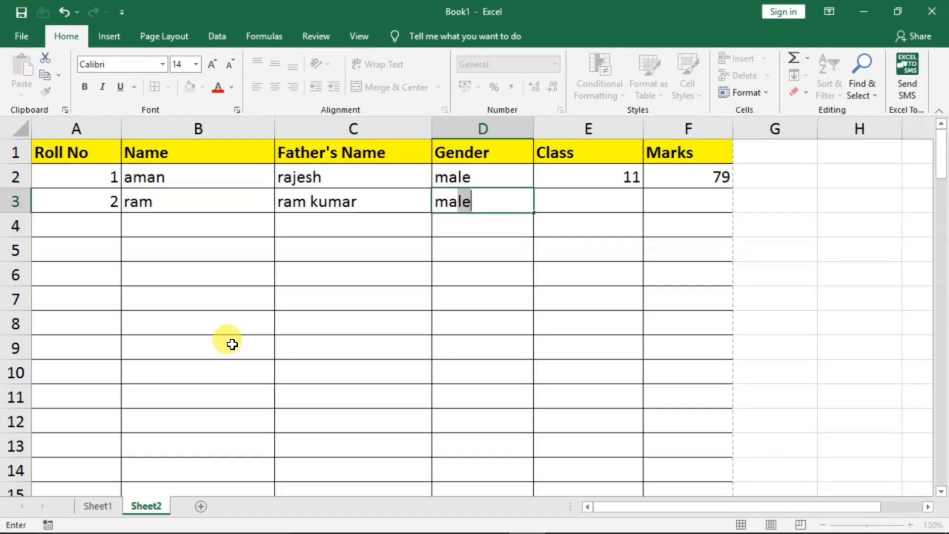
pyautogui.press('BackSpace')
pyautogui.press('BackSpace')
pyautogui.press('BackSpace')
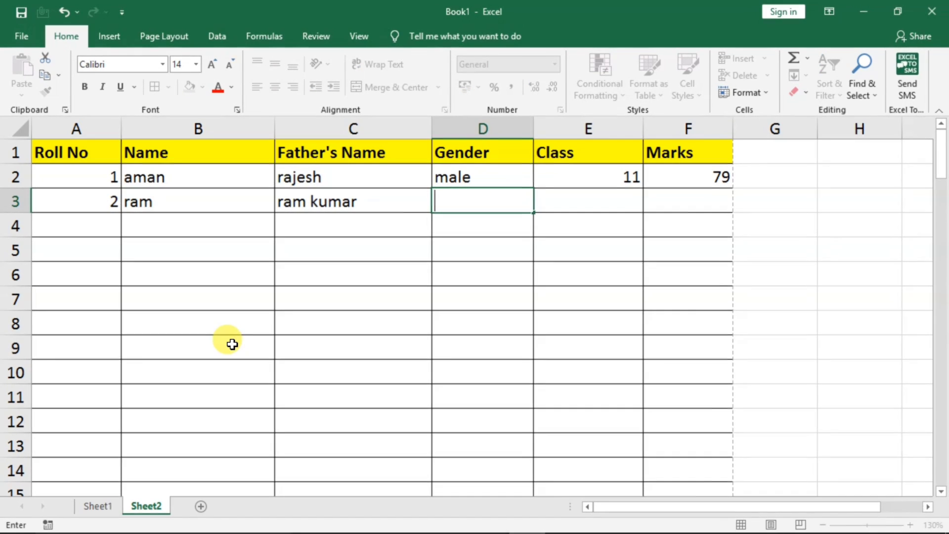
pyautogui.write('m')
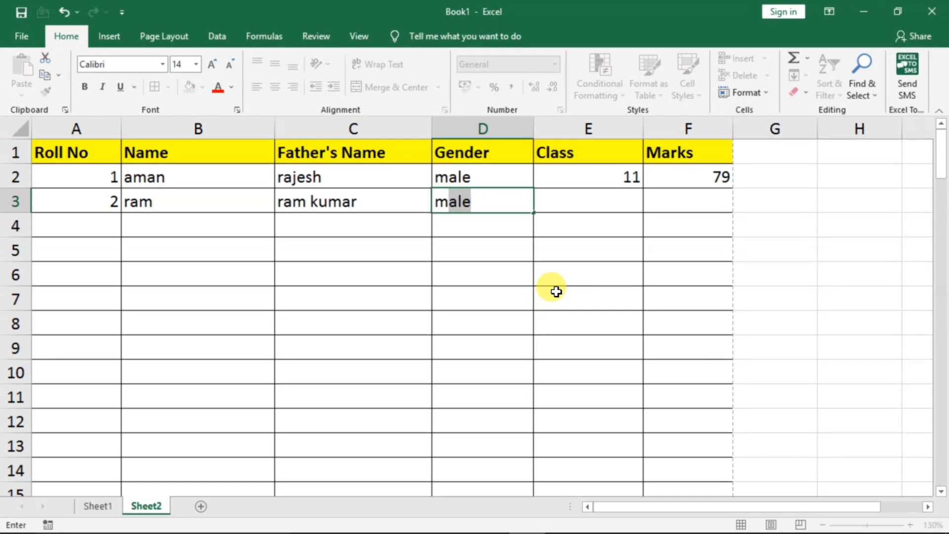
pyautogui.press('BackSpace')
pyautogui.press('BackSpace')
pyautogui.write('m')
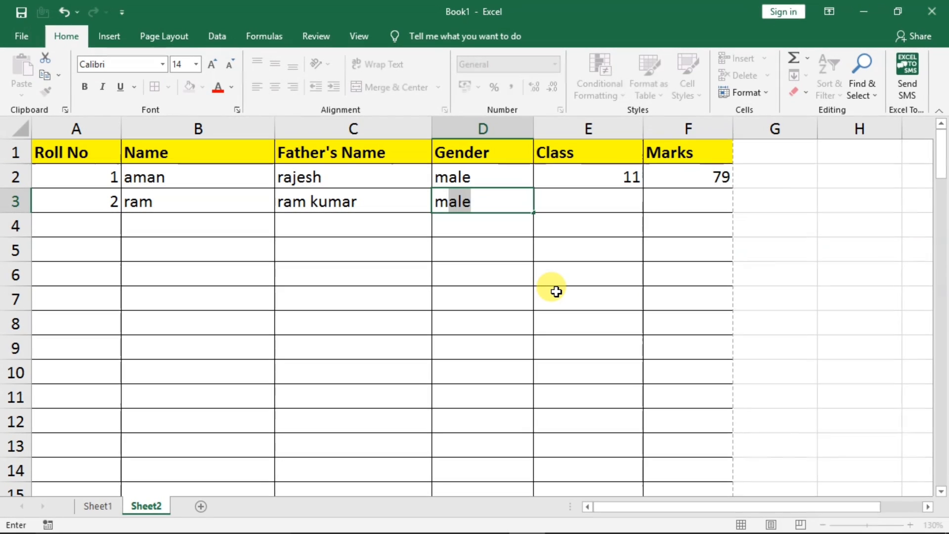
pyautogui.press('Tab')
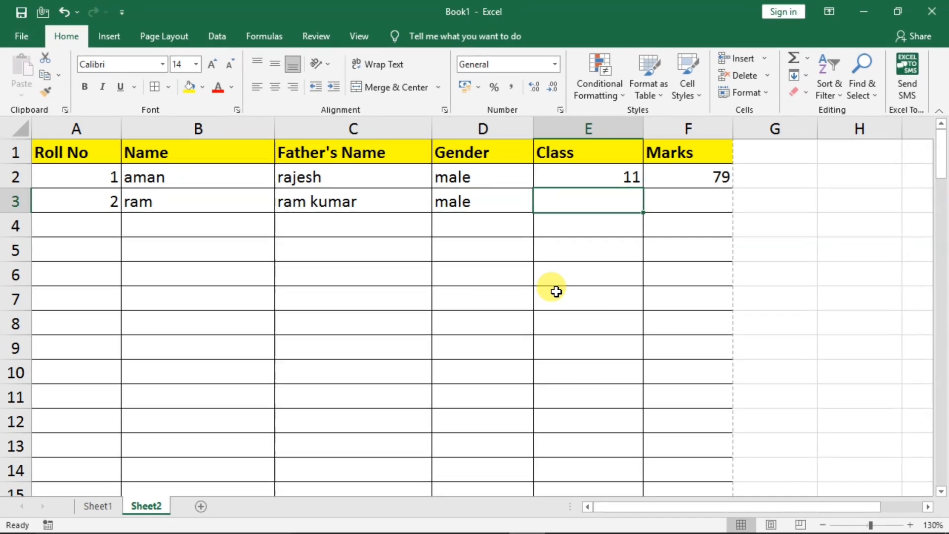
# Complete the row 3 record with class 11 and marks 56.
pyautogui.write('11')
pyautogui.press('Tab')
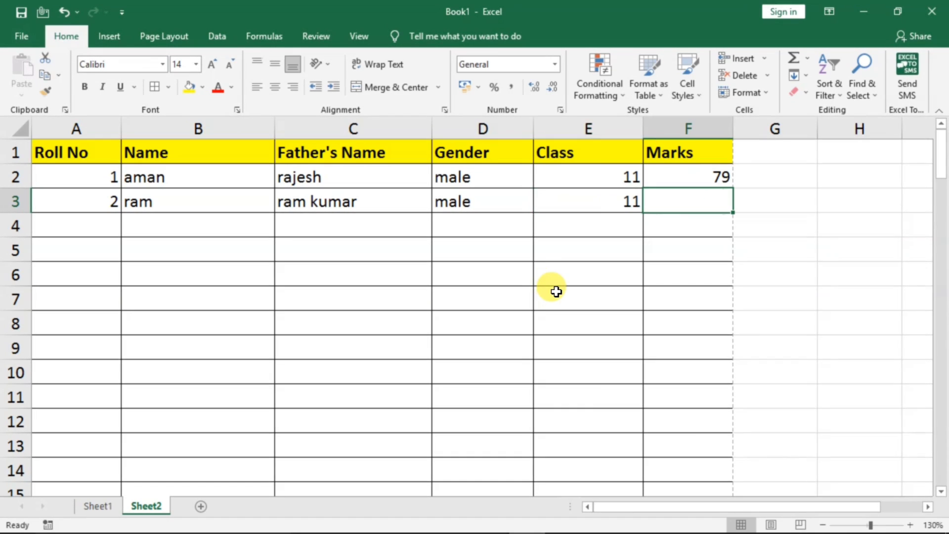
pyautogui.write('56')
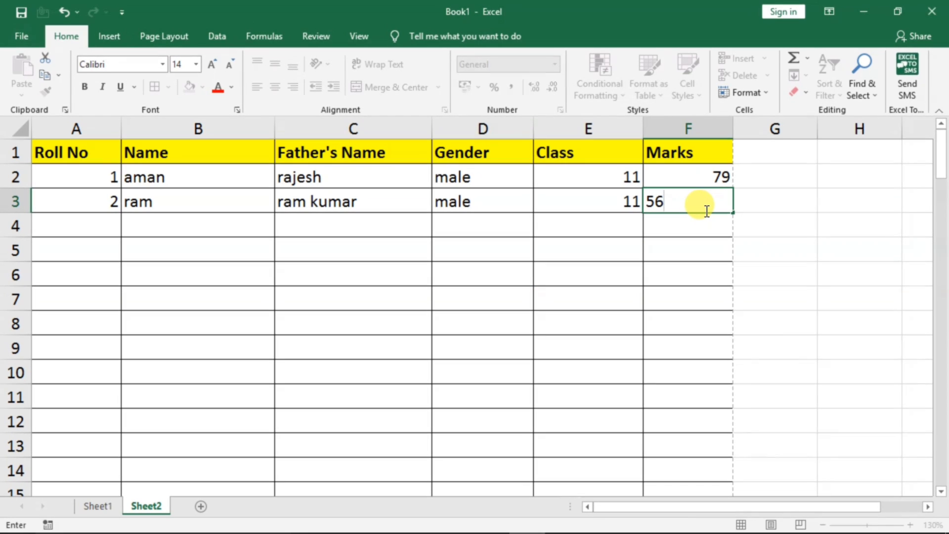
pyautogui.press('Return')
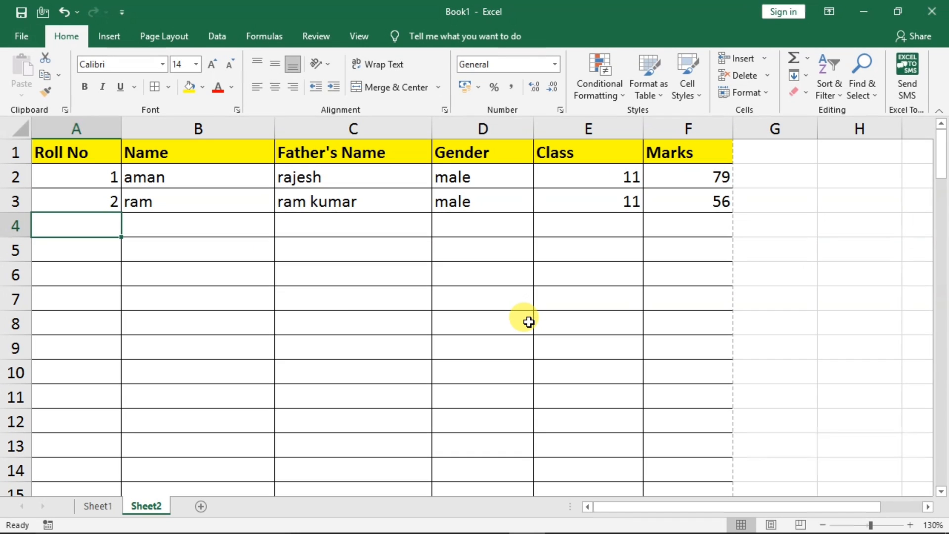
# Fill the class value 11 from E2:E3 down the Class column to E12.
pyautogui.moveTo(595, 180)
pyautogui.mouseDown()
pyautogui.moveTo(601, 193)
pyautogui.moveTo(615, 178)
pyautogui.moveTo(598, 172)
pyautogui.moveTo(600, 193)
pyautogui.mouseUp()
pyautogui.moveTo(644, 214); pyautogui.dragTo(644, 420)
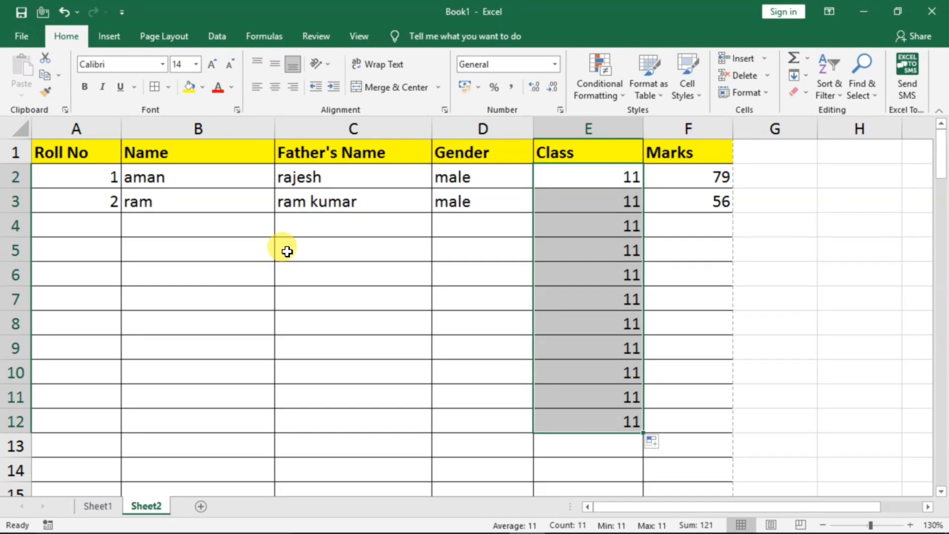
pyautogui.click(390, 252)
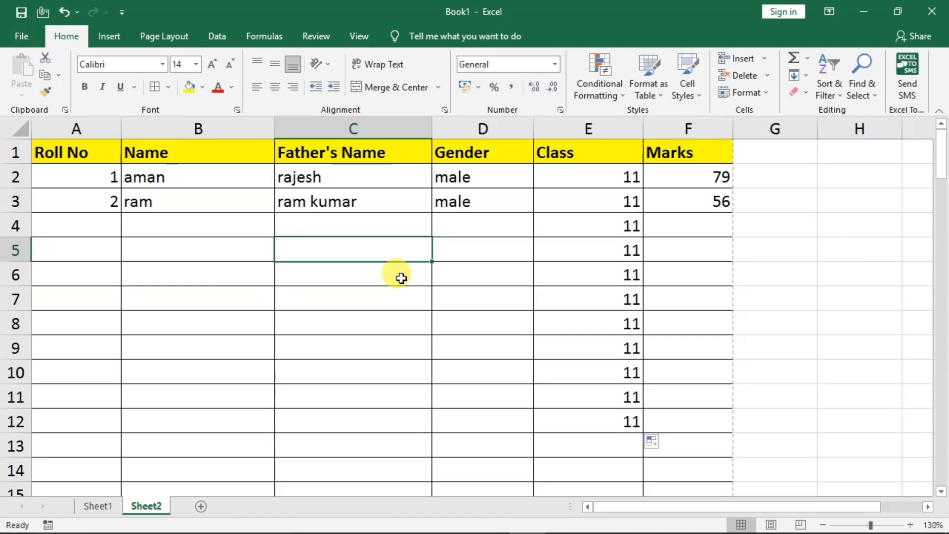
# Add a new worksheet and enter jan in cell B2.
pyautogui.click(201, 505)
pyautogui.click(114, 167)
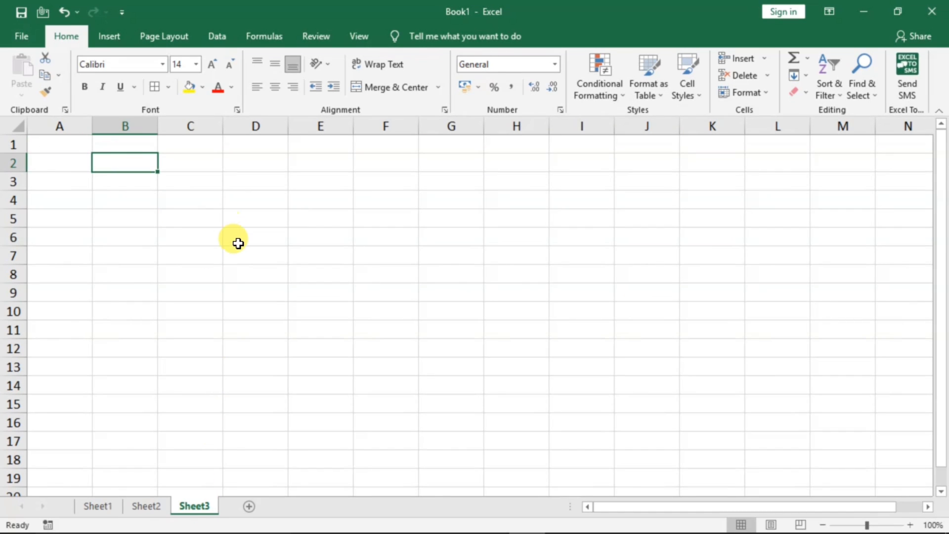
pyautogui.scroll(3, 234, 248)
pyautogui.write('j')
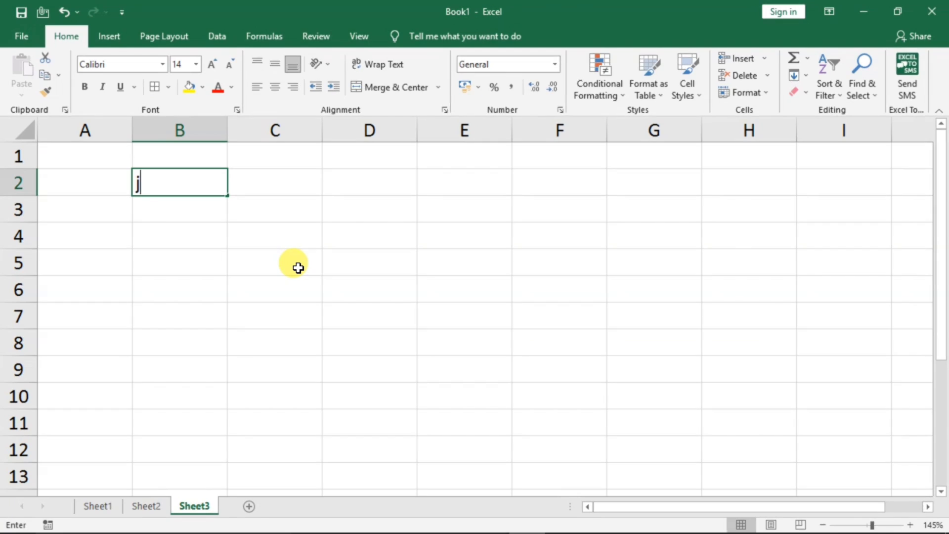
pyautogui.write('an')
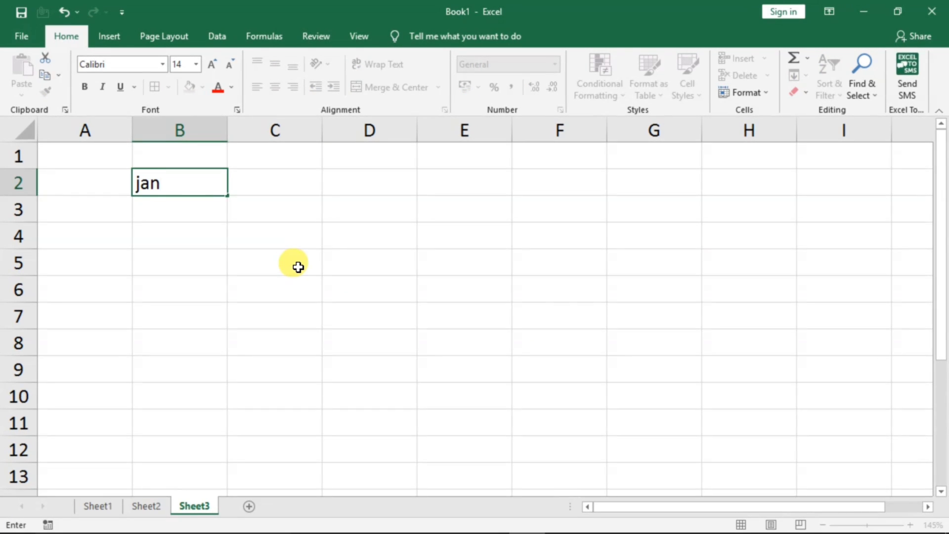
pyautogui.press('Return')
# AutoFill the abbreviated month series from B2 down to dec in B13.
pyautogui.click(182, 179)
pyautogui.moveTo(230, 198); pyautogui.dragTo(211, 429)
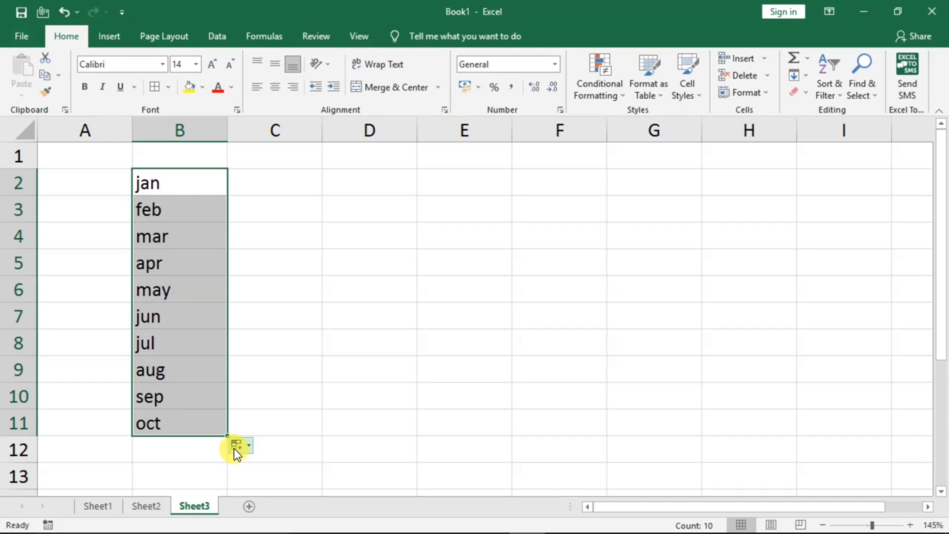
pyautogui.moveTo(227, 438)
pyautogui.mouseDown()
pyautogui.moveTo(225, 475)
pyautogui.moveTo(212, 446)
pyautogui.mouseUp()
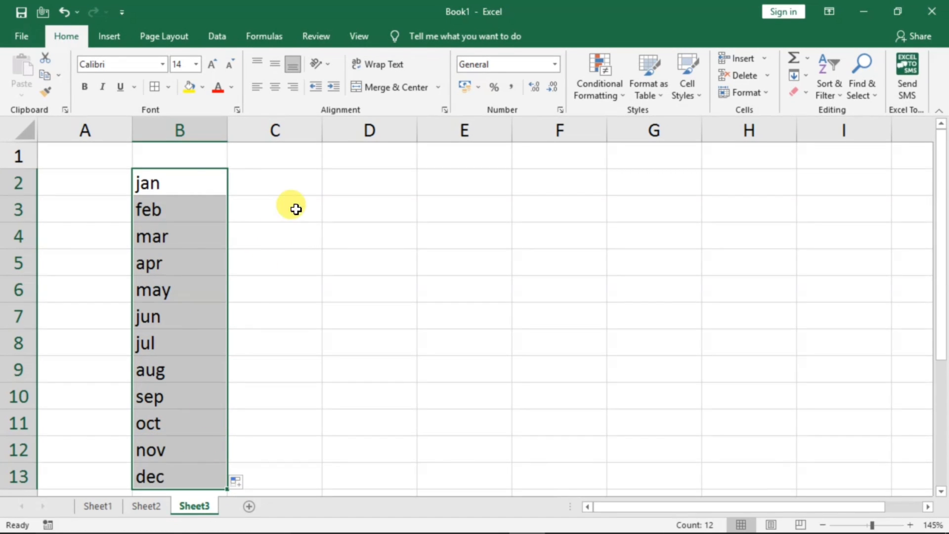
# Enter january in C2 and AutoFill the full month names down to september in C10.
pyautogui.click(296, 179)
pyautogui.write('january')
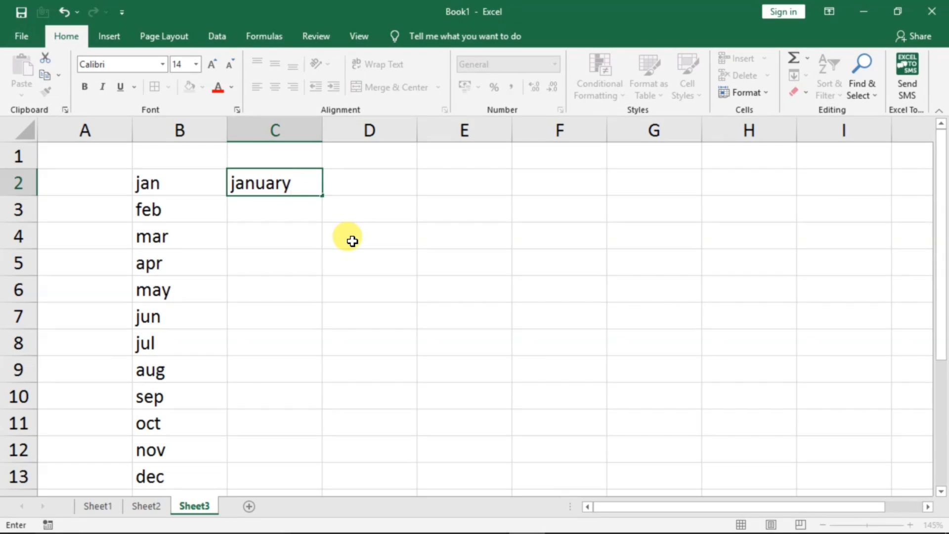
pyautogui.click(353, 241)
pyautogui.click(271, 183)
pyautogui.moveTo(322, 195); pyautogui.dragTo(310, 398)
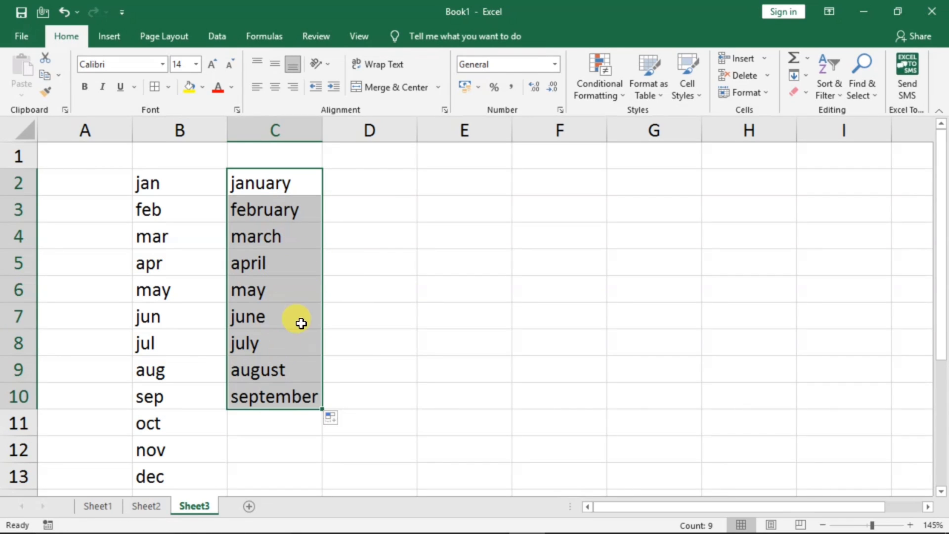
# Enter the abbreviated day name sun in cell D2.
pyautogui.click(400, 186)
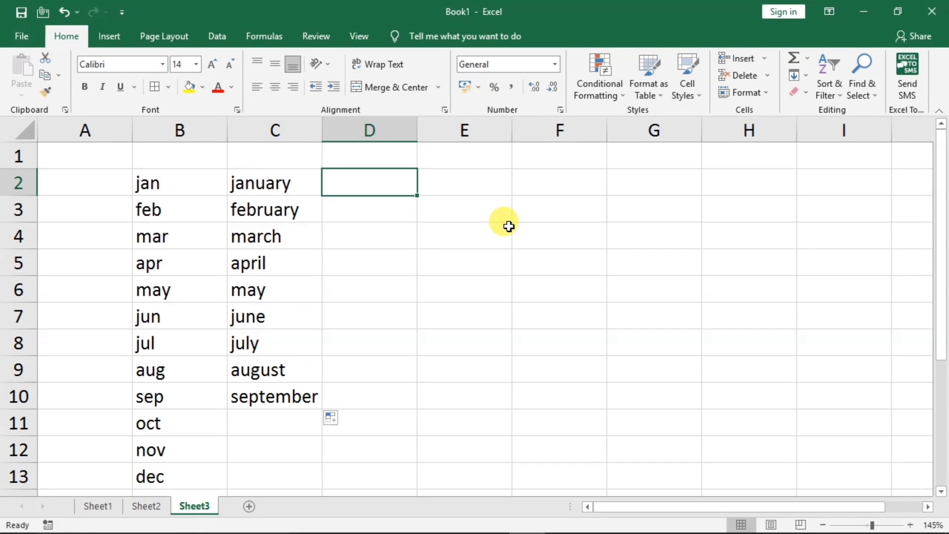
pyautogui.write('sun')
pyautogui.press('Return')
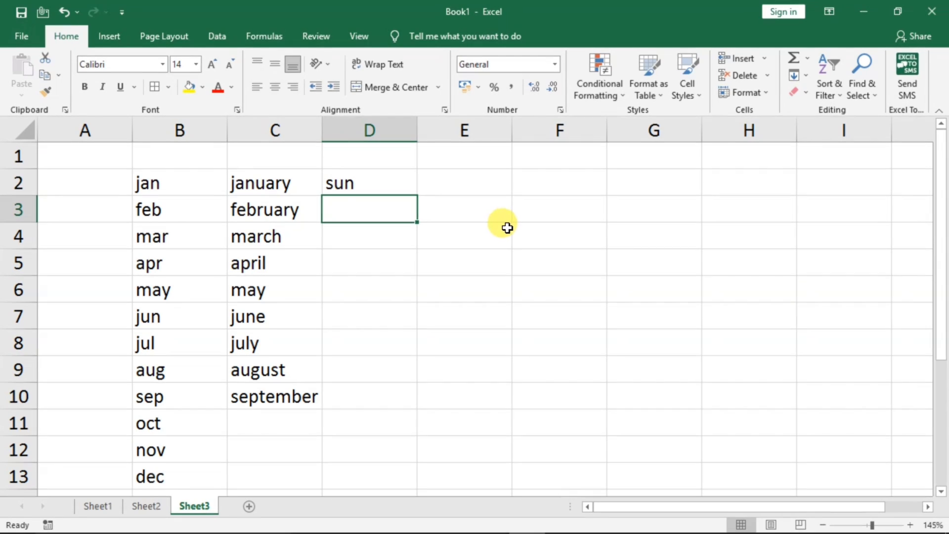
# AutoFill the abbreviated day names from D2 down to D10.
pyautogui.click(334, 190)
pyautogui.moveTo(417, 195); pyautogui.dragTo(393, 400)
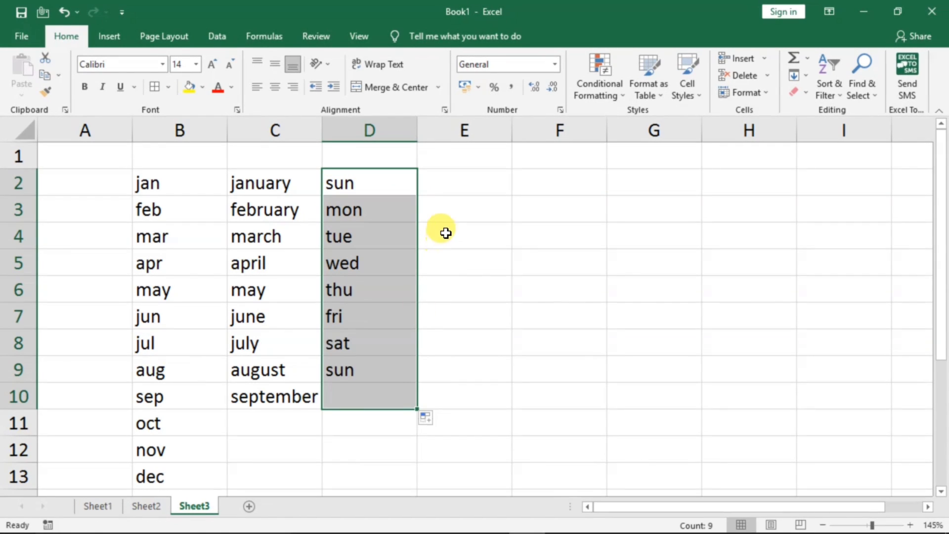
pyautogui.click(447, 182)
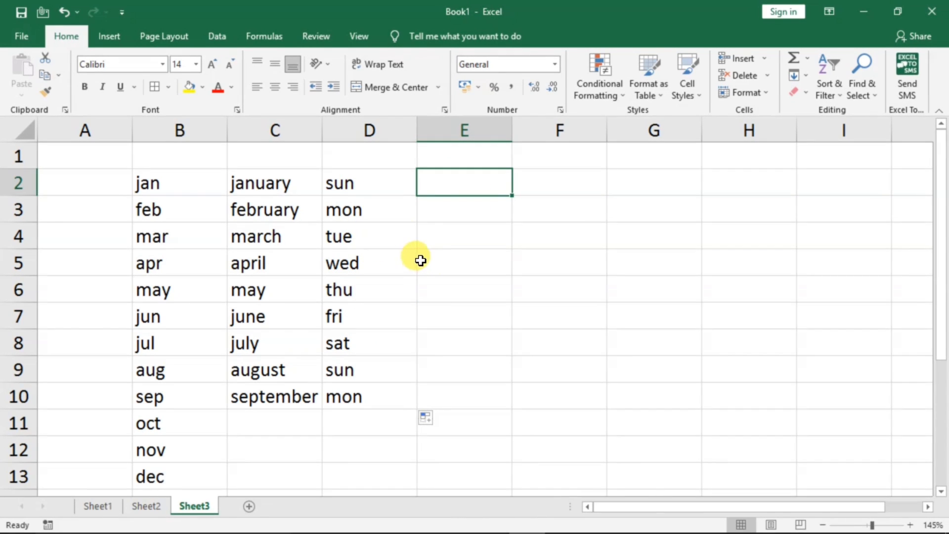
# AutoFill the day series from sun in D2 across the row to thu in H2.
pyautogui.click(375, 179)
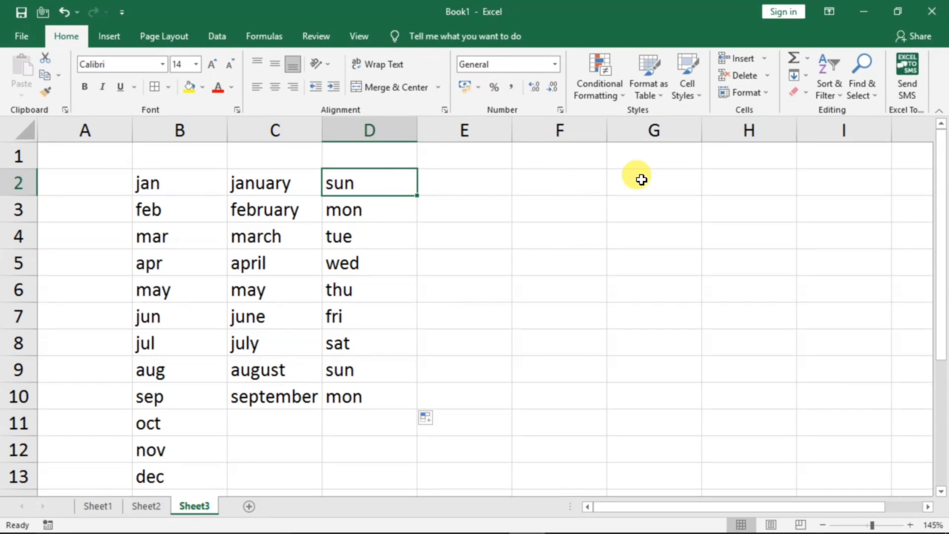
pyautogui.moveTo(415, 199); pyautogui.dragTo(791, 188)
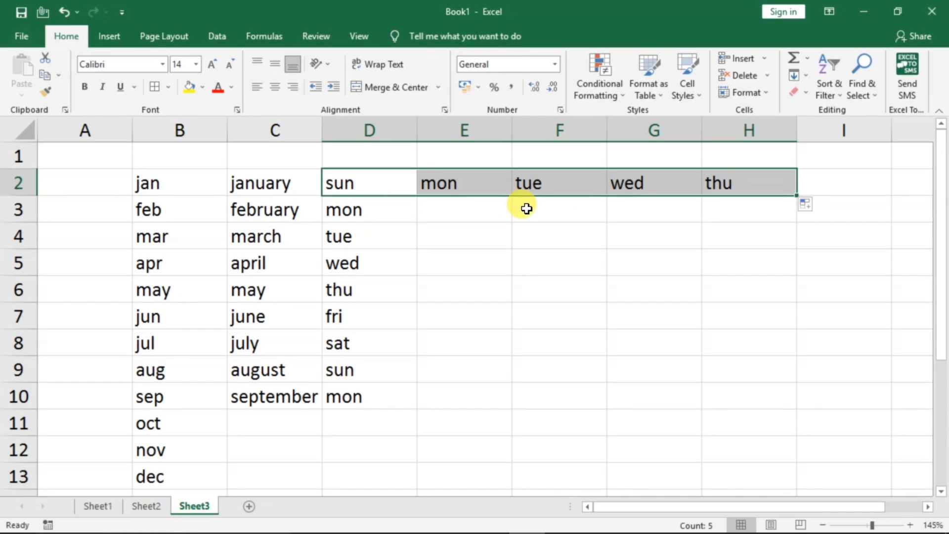
pyautogui.click(470, 282)
# Insert a blank row above the header row of the student table on Sheet2.
pyautogui.click(149, 505)
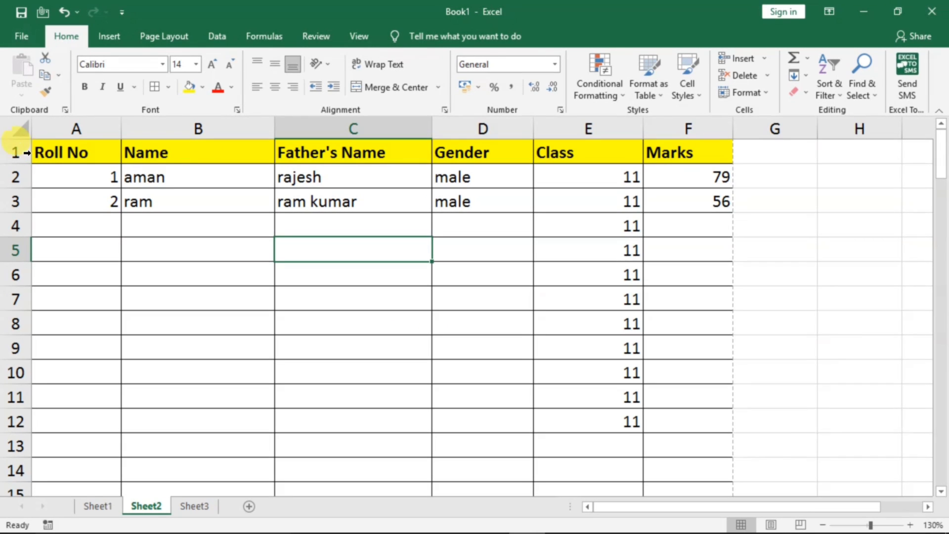
pyautogui.click(13, 152)
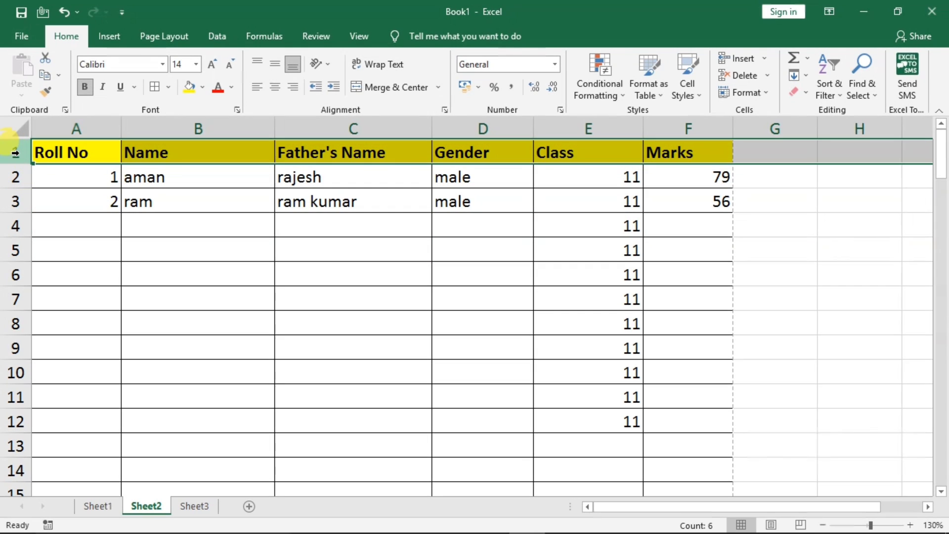
pyautogui.rightClick(15, 153)
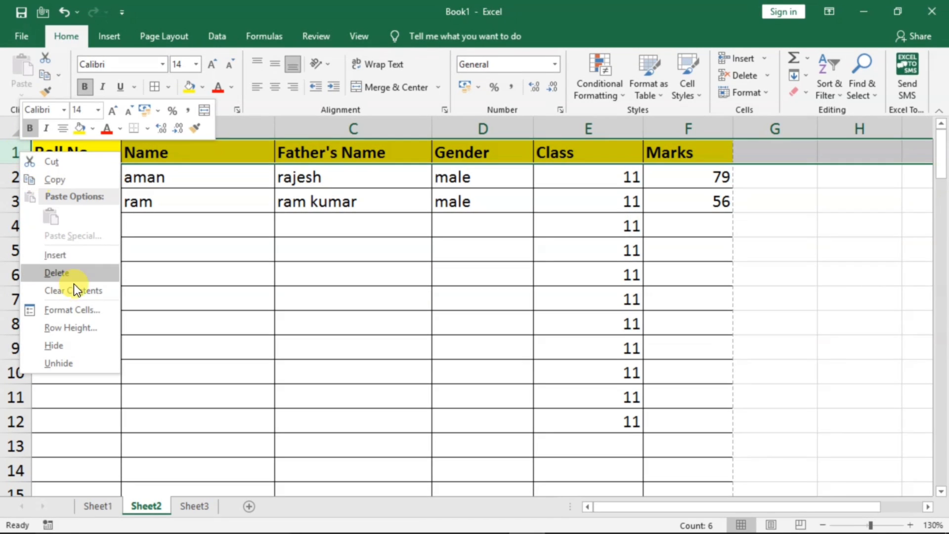
pyautogui.click(78, 253)
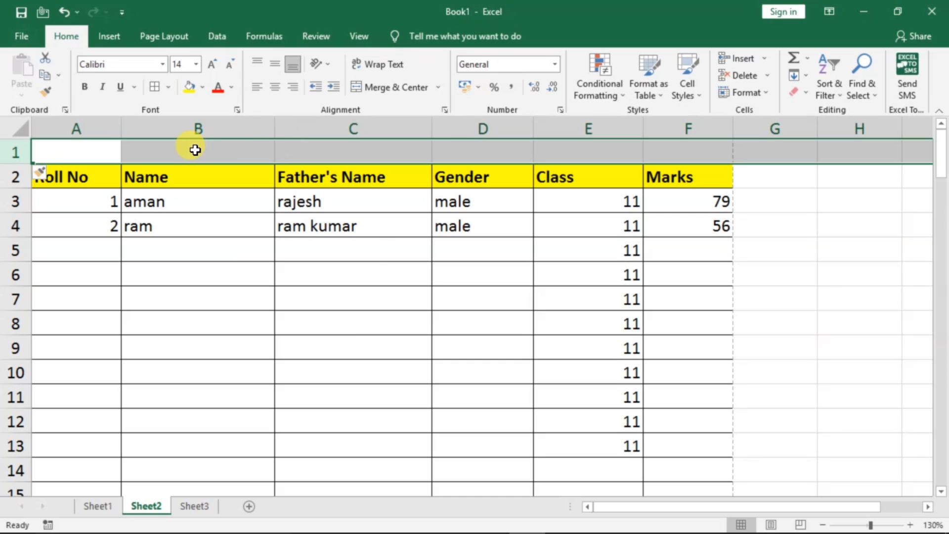
pyautogui.click(370, 296)
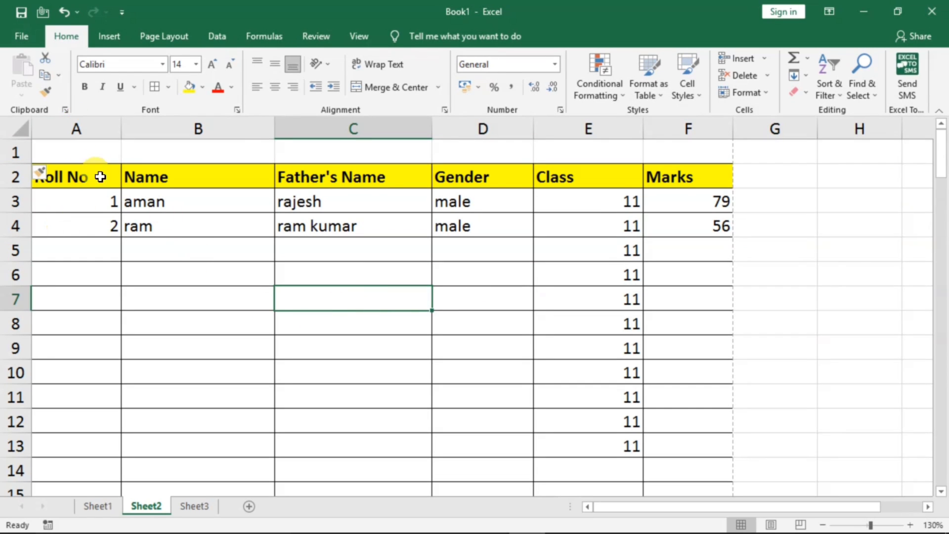
# Insert a blank column before the Roll No column of the student table.
pyautogui.click(79, 128)
pyautogui.rightClick(82, 130)
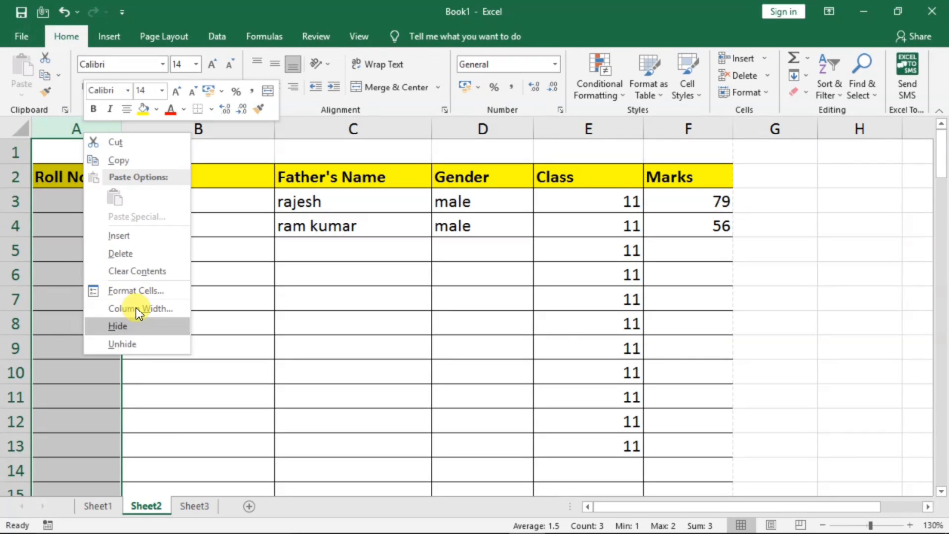
pyautogui.click(130, 237)
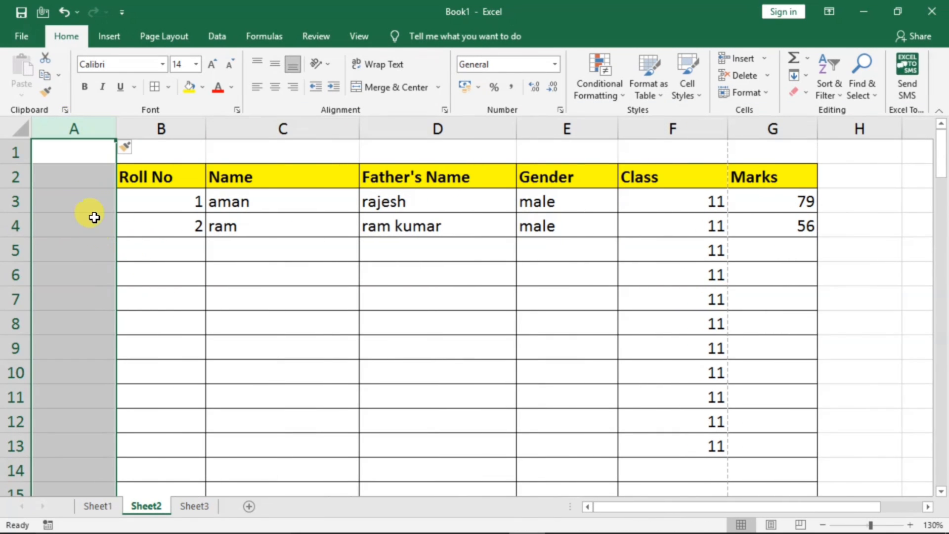
pyautogui.click(286, 291)
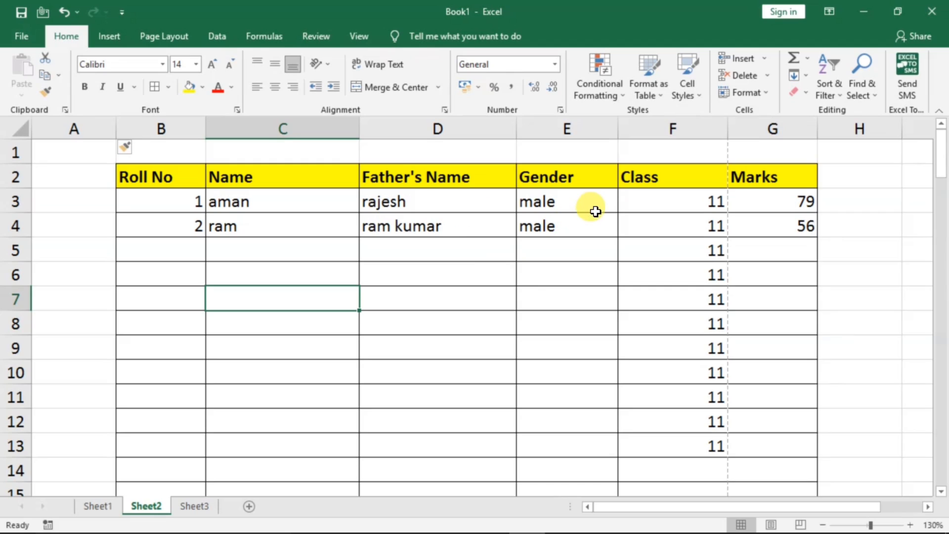
# Insert a blank column between the Father's Name and Gender columns.
pyautogui.click(570, 178)
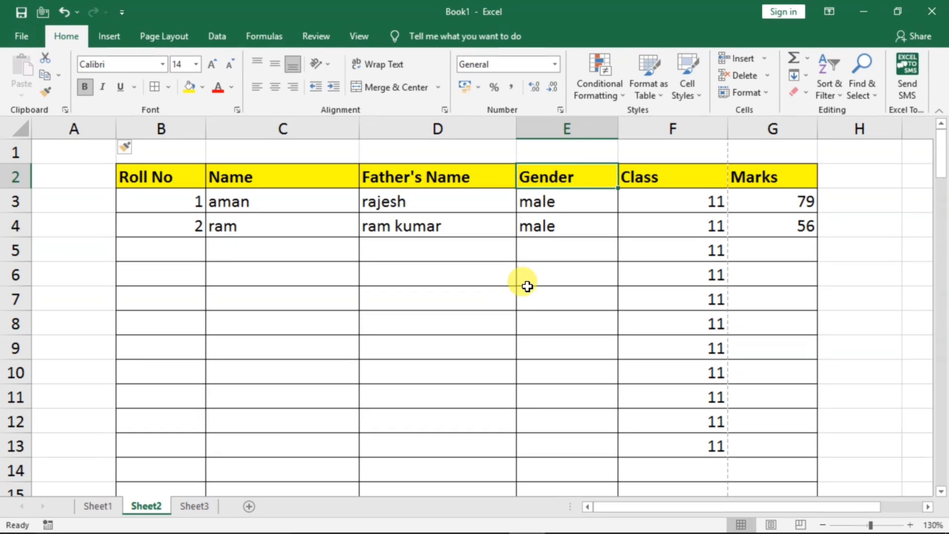
pyautogui.click(570, 127)
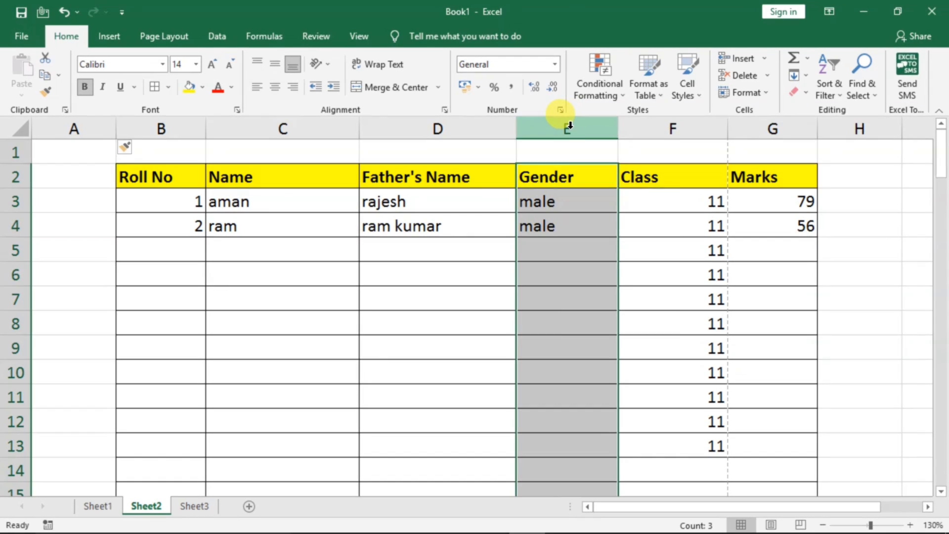
pyautogui.rightClick(571, 126)
pyautogui.click(608, 229)
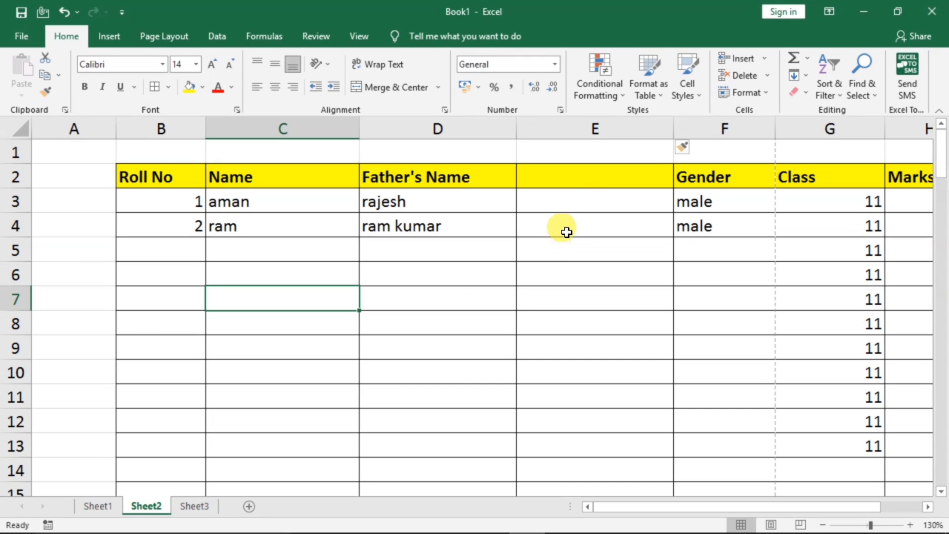
# Delete the blank column E between Father's Name and Gender.
pyautogui.rightClick(595, 132)
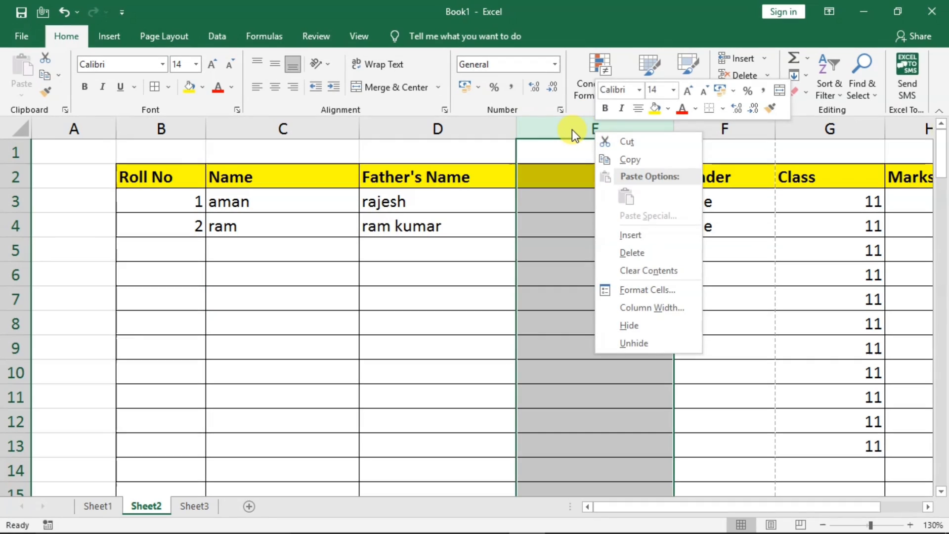
pyautogui.rightClick(572, 129)
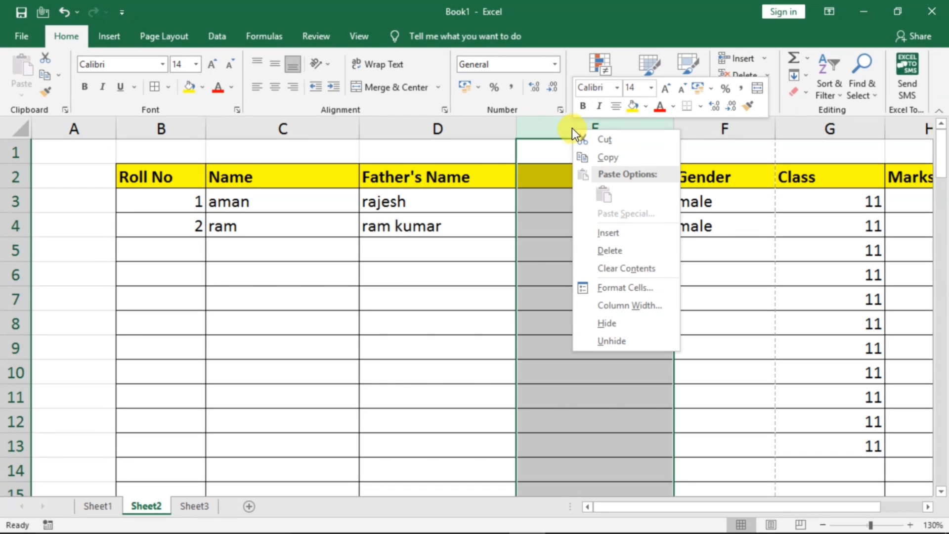
pyautogui.click(608, 251)
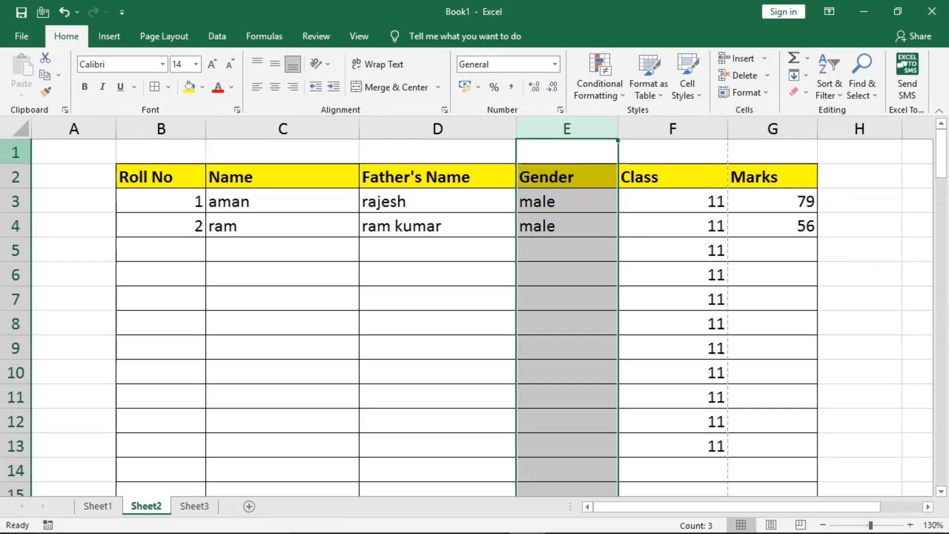
pyautogui.click(16, 152)
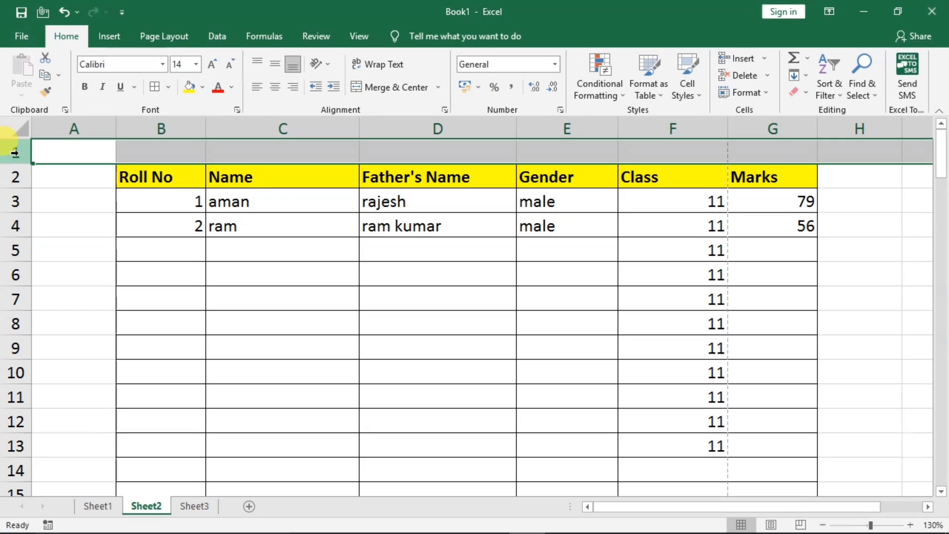
pyautogui.rightClick(17, 153)
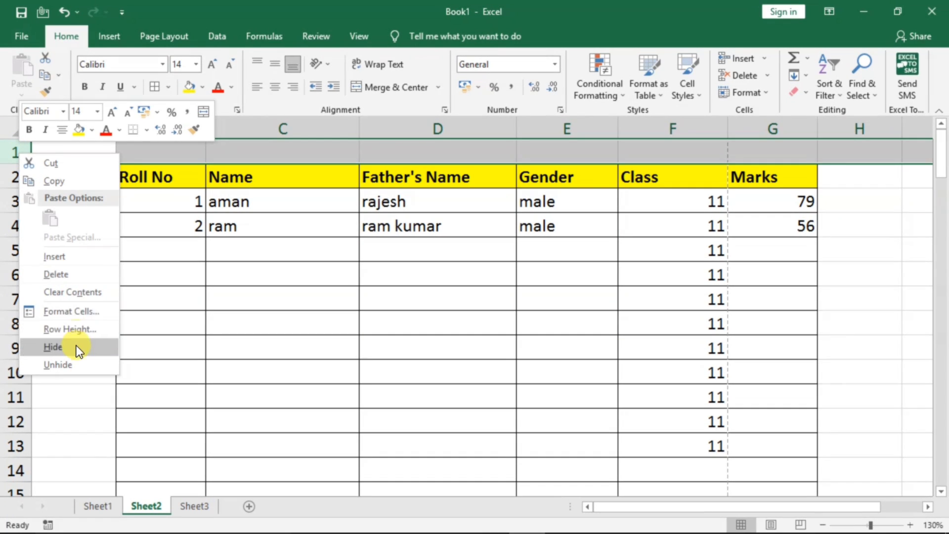
pyautogui.click(334, 278)
# Hide the Father's Name column D in the student table.
pyautogui.click(429, 199)
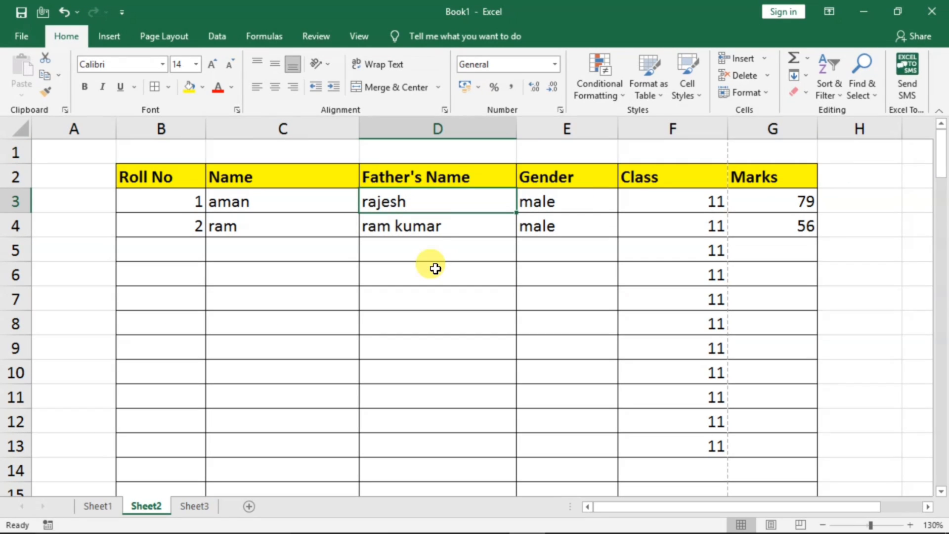
pyautogui.click(438, 127)
pyautogui.rightClick(438, 128)
pyautogui.click(466, 325)
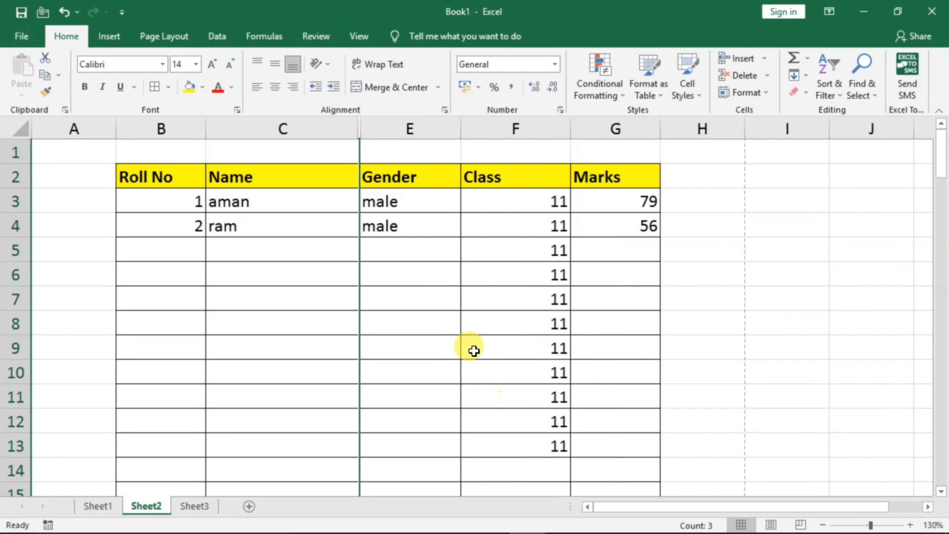
pyautogui.click(457, 309)
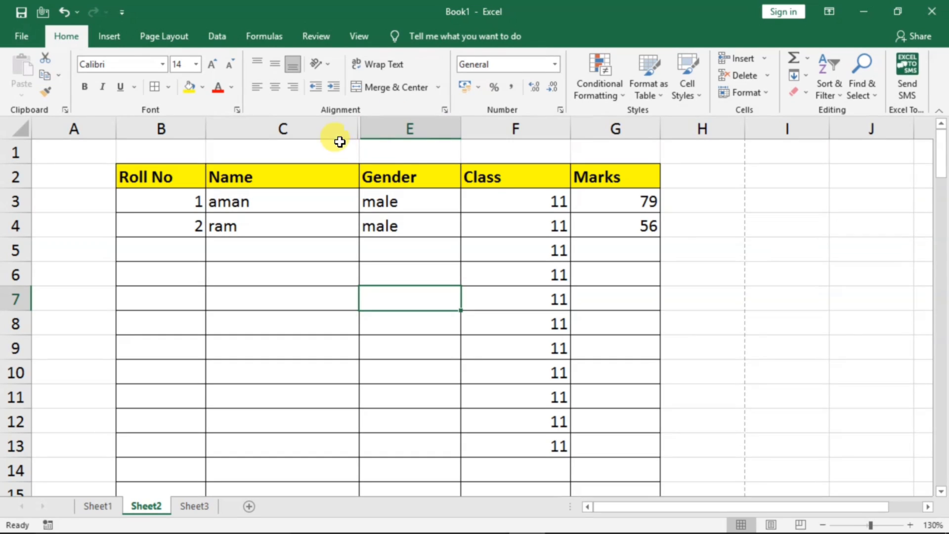
# Unhide the Father's Name column between columns C and E.
pyautogui.moveTo(326, 129); pyautogui.dragTo(363, 130)
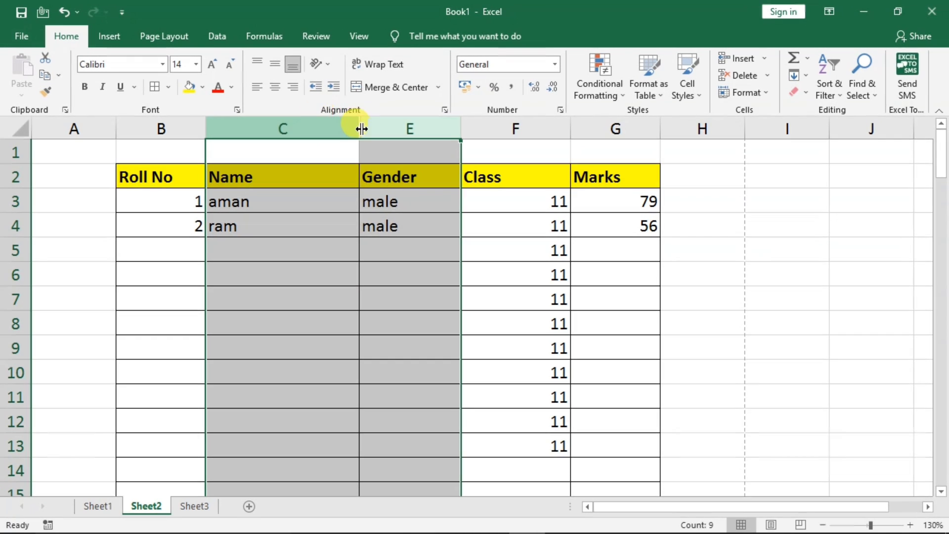
pyautogui.rightClick(383, 130)
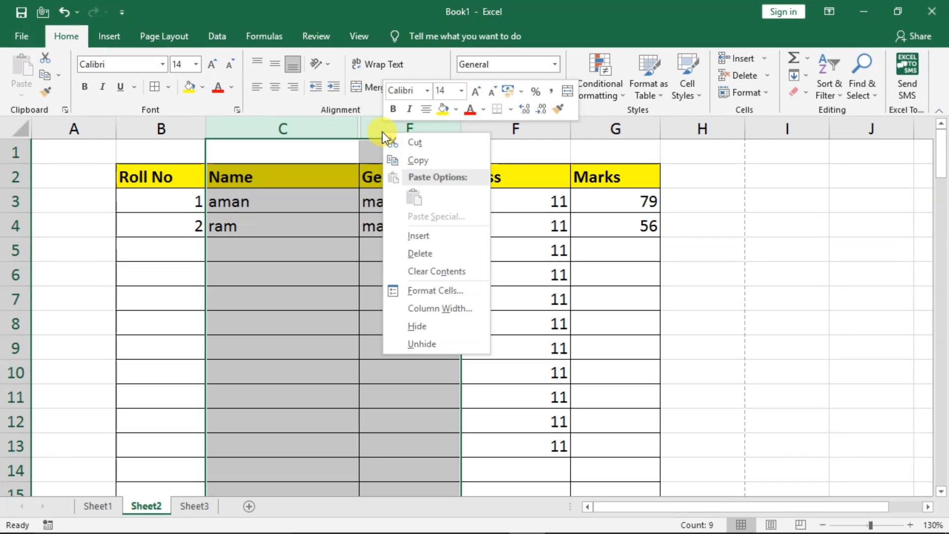
pyautogui.click(422, 345)
pyautogui.click(429, 229)
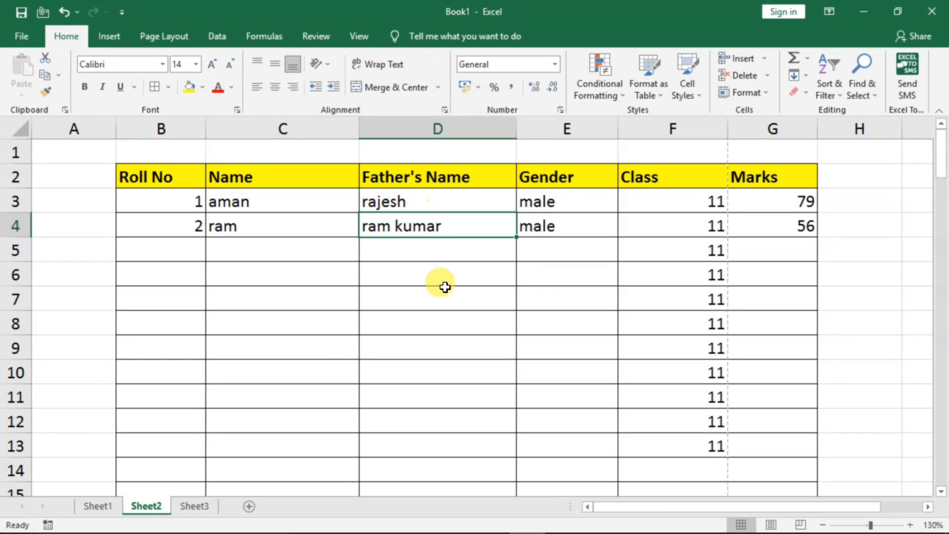
pyautogui.moveTo(405, 130); pyautogui.dragTo(632, 135)
pyautogui.rightClick(545, 138)
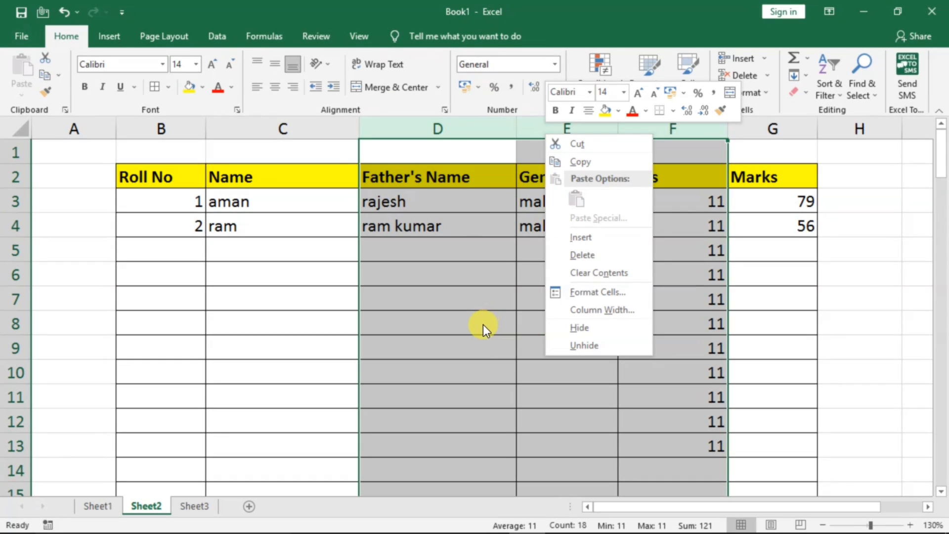
pyautogui.click(470, 324)
pyautogui.click(473, 350)
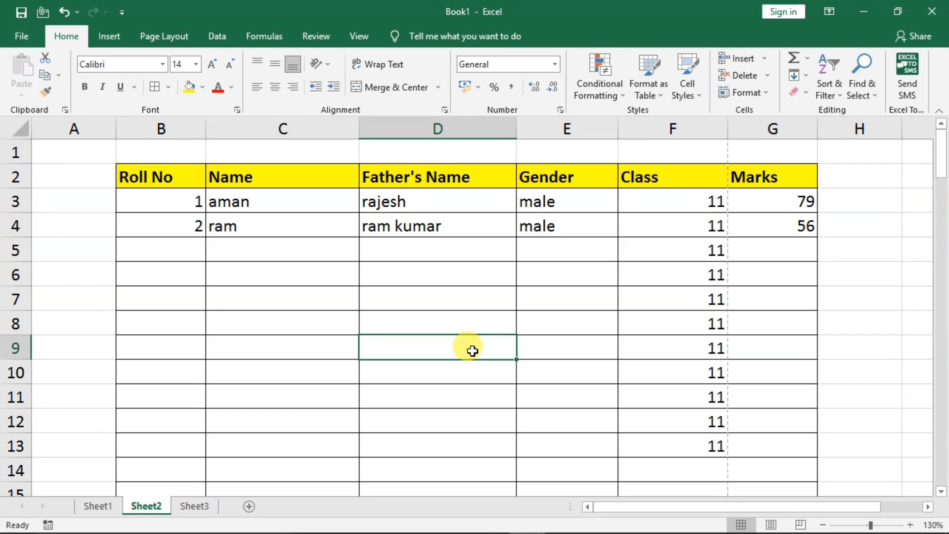
# Copy the table's header row B2:G2 and paste it at cell B2 of a new worksheet.
pyautogui.moveTo(127, 178); pyautogui.dragTo(762, 168)
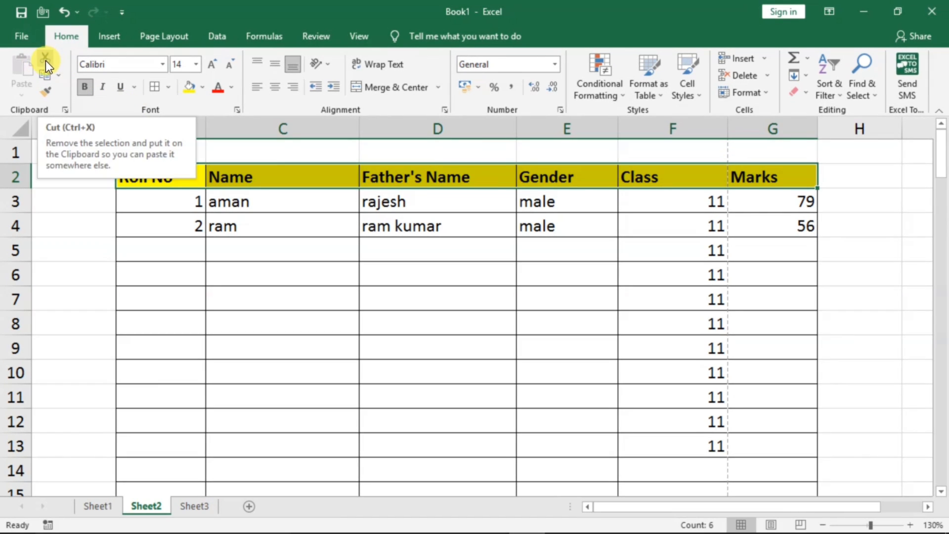
pyautogui.click(44, 77)
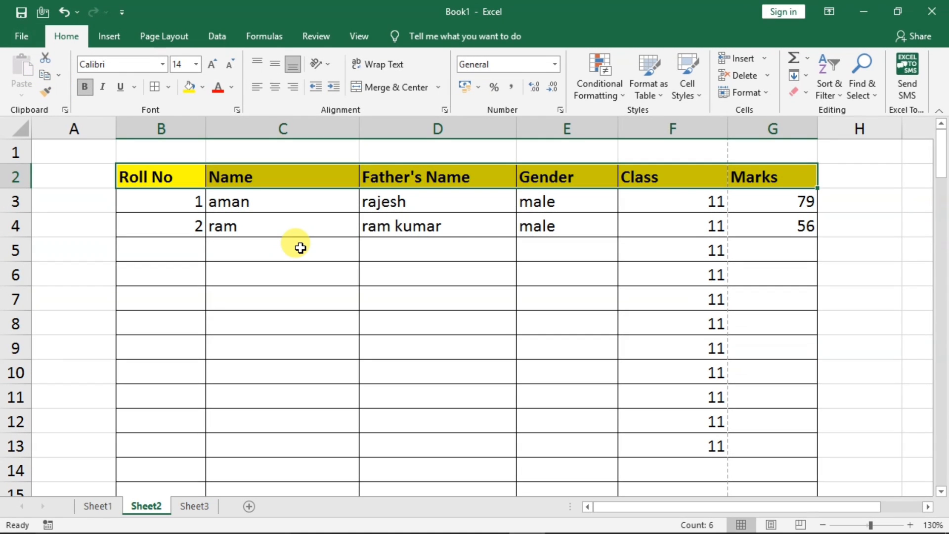
pyautogui.hotkey('ctrl', 'c')
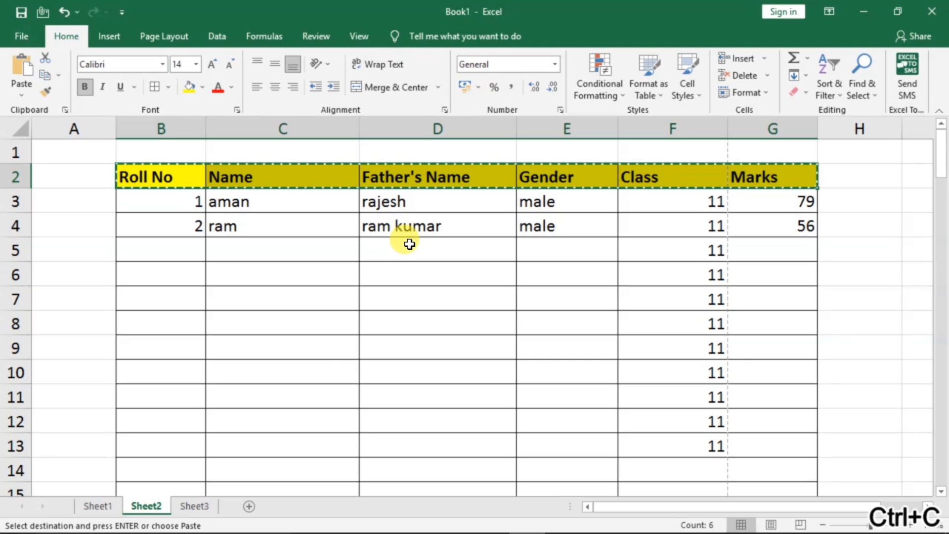
pyautogui.click(249, 507)
pyautogui.click(72, 167)
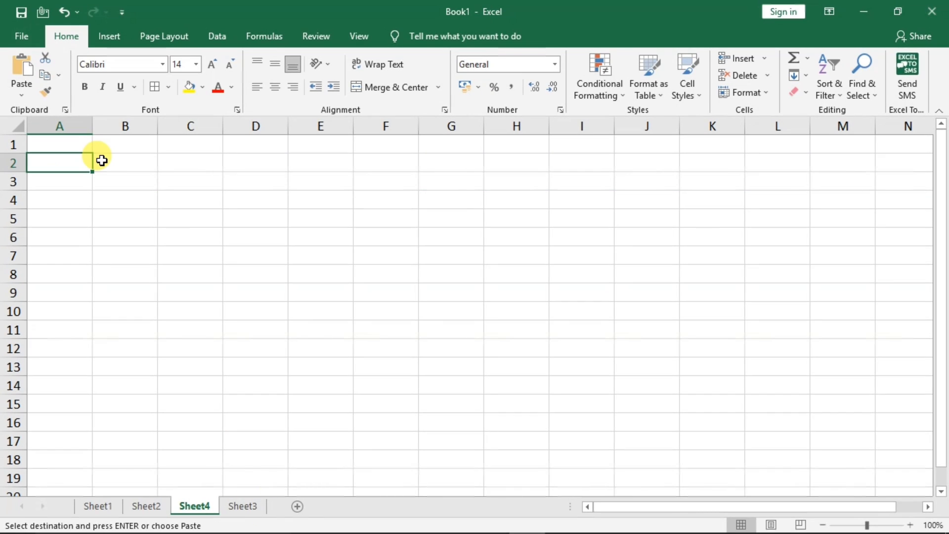
pyautogui.click(103, 161)
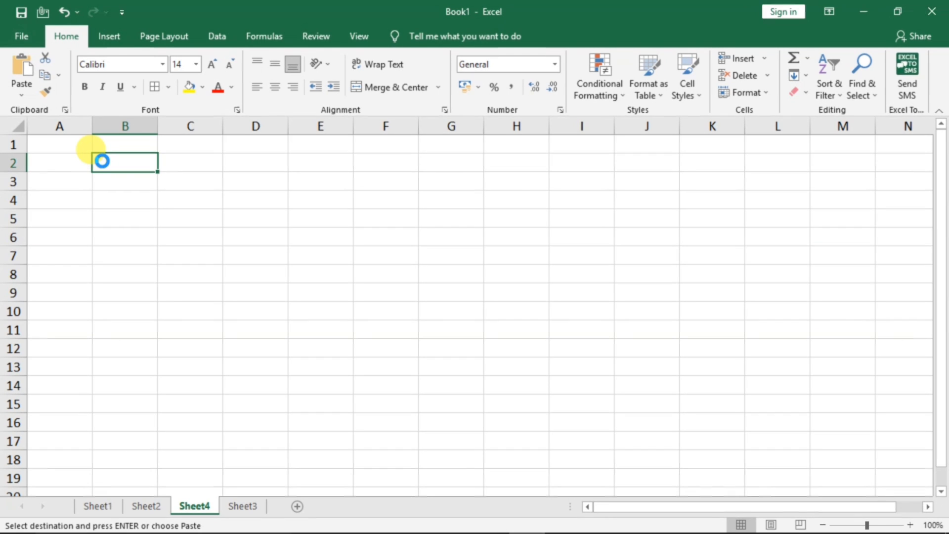
pyautogui.hotkey('ctrl', 'v')
# Widen the Father's Name column to fit its heading and slightly widen the Name column on the new sheet.
pyautogui.moveTo(288, 126); pyautogui.dragTo(319, 126)
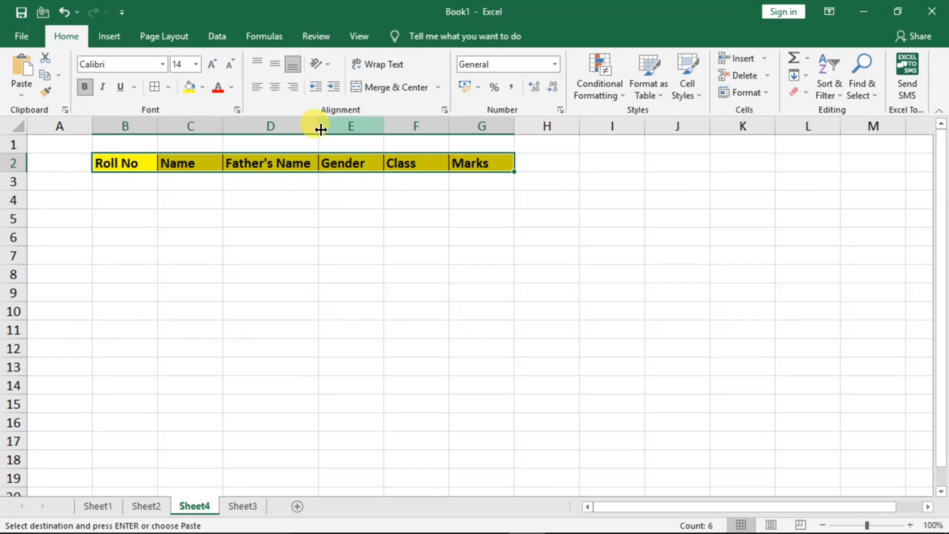
pyautogui.moveTo(223, 127); pyautogui.dragTo(237, 132)
pyautogui.keyDown('ctrl'); pyautogui.scroll(3, 462, 244); pyautogui.keyUp('ctrl')
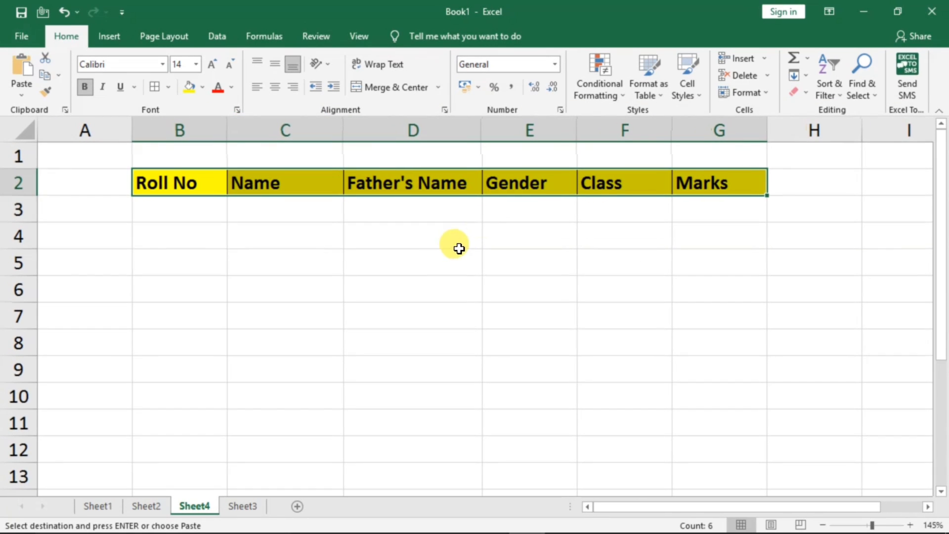
# Convert the range B2:G3 on Sheet4 into an Excel table that uses the first row as headers.
pyautogui.click(564, 267)
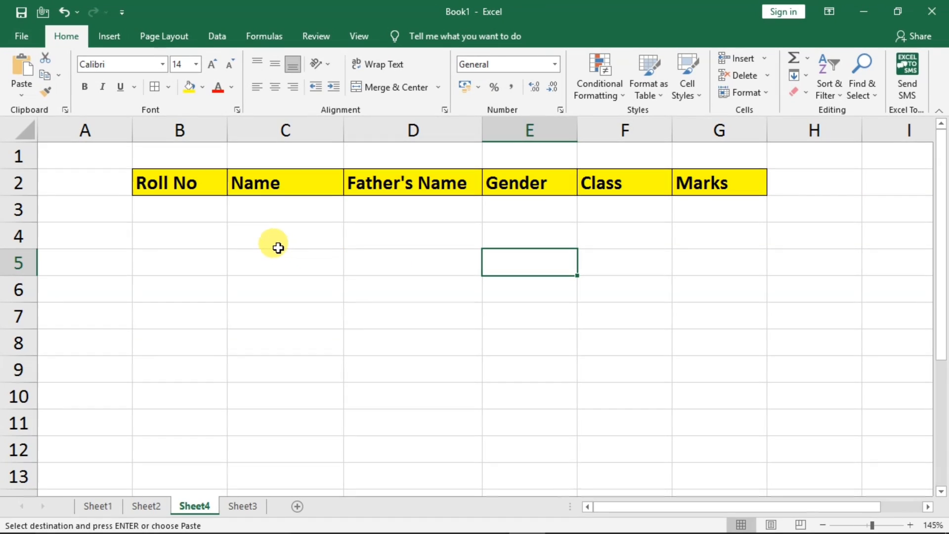
pyautogui.moveTo(197, 185); pyautogui.dragTo(710, 204)
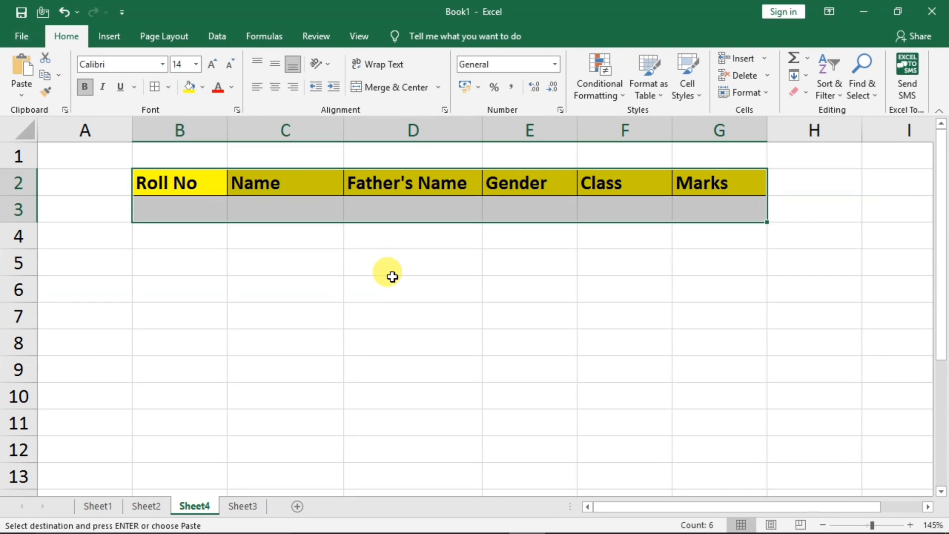
pyautogui.hotkey('ctrl', 't')
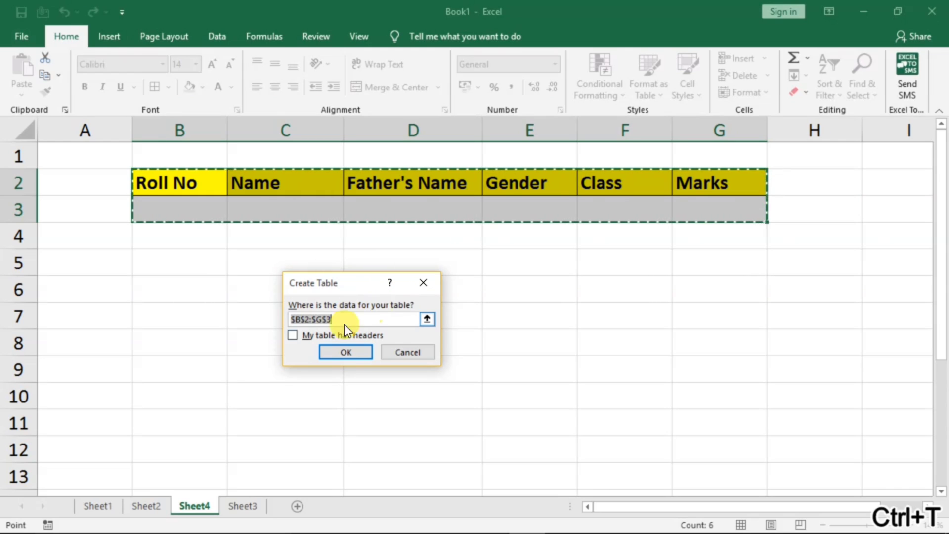
pyautogui.click(293, 336)
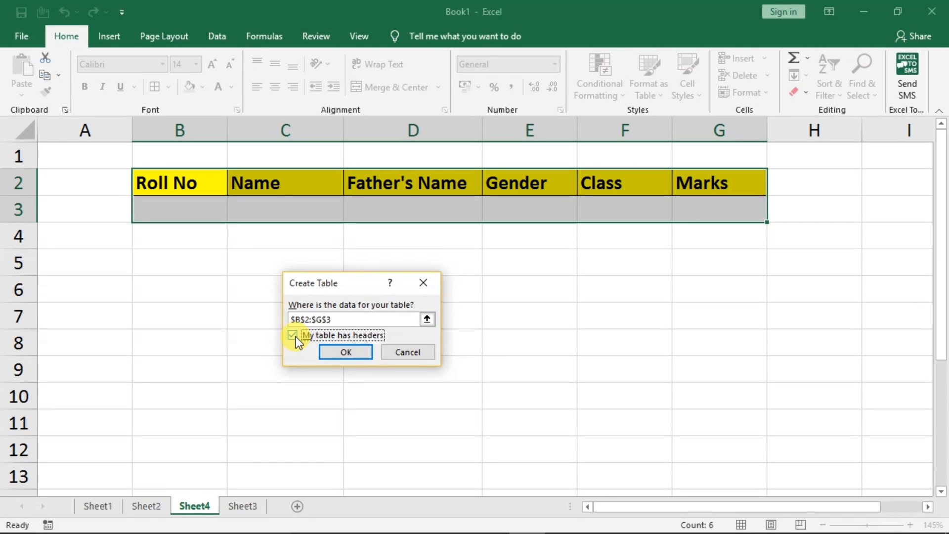
pyautogui.click(349, 350)
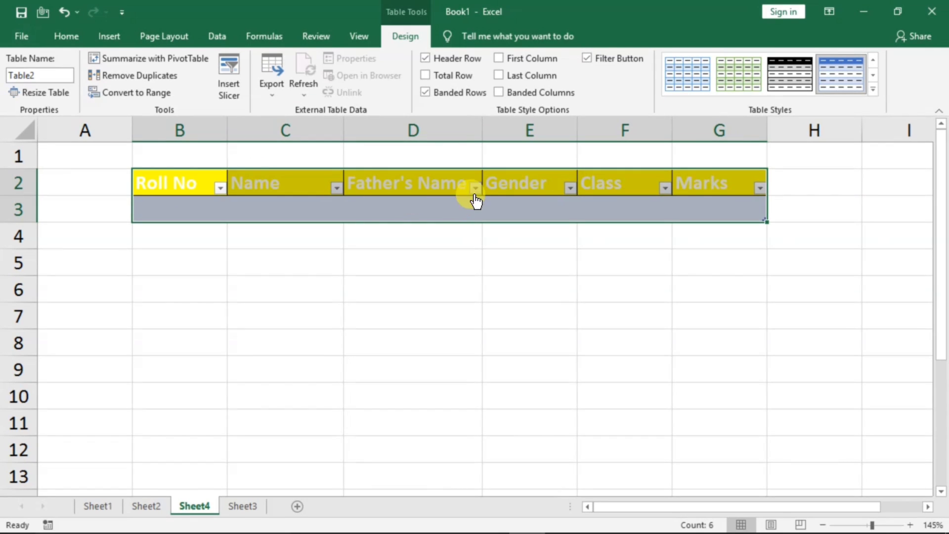
pyautogui.click(372, 334)
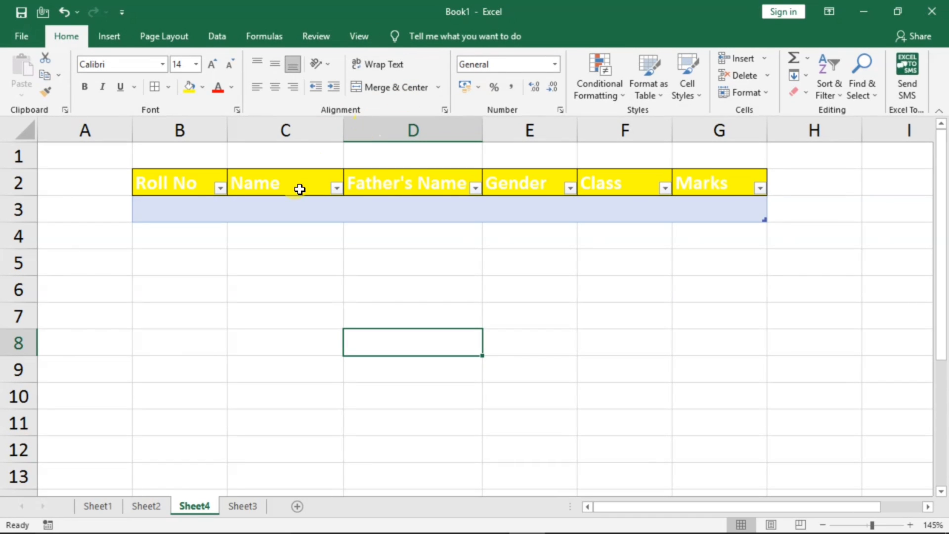
# Try the black and green banded table styles, then apply the light style with a black header and plain rows.
pyautogui.click(282, 206)
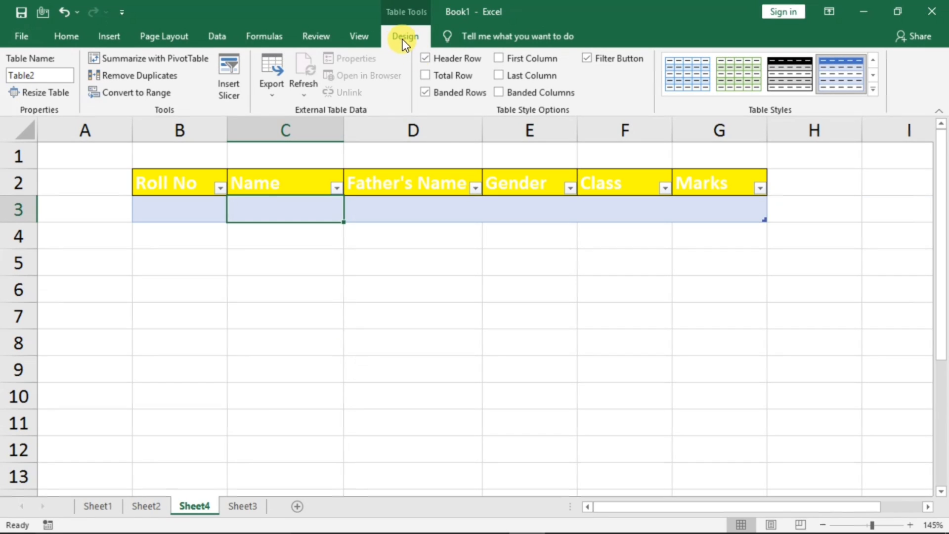
pyautogui.click(426, 289)
pyautogui.click(614, 206)
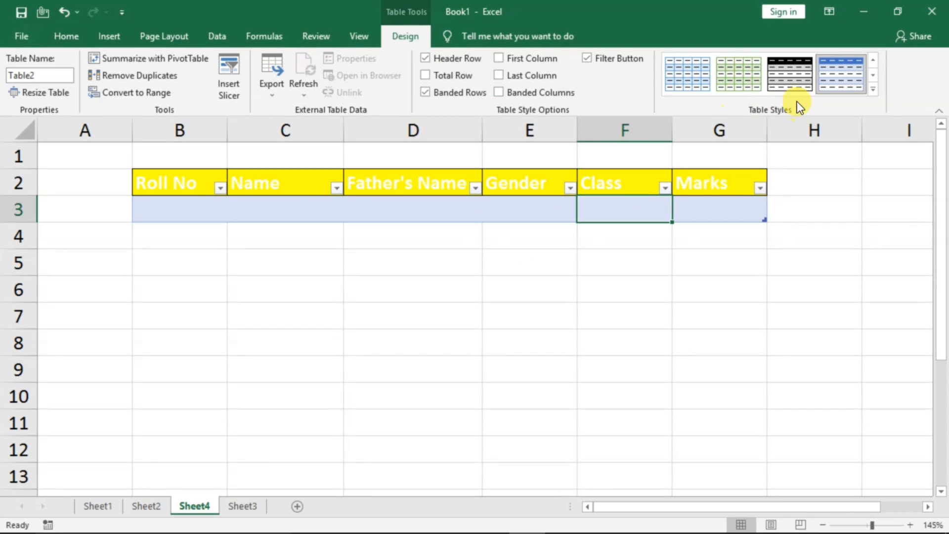
pyautogui.click(791, 81)
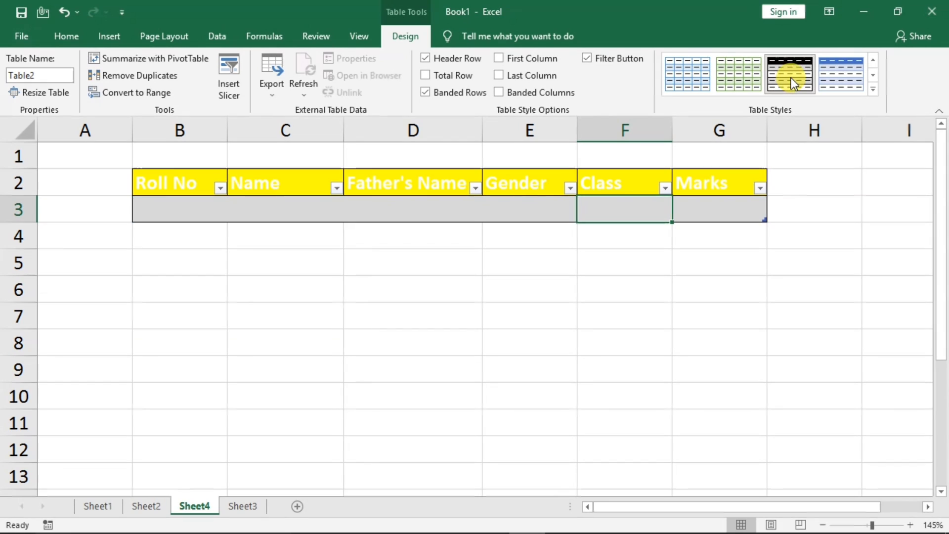
pyautogui.click(737, 80)
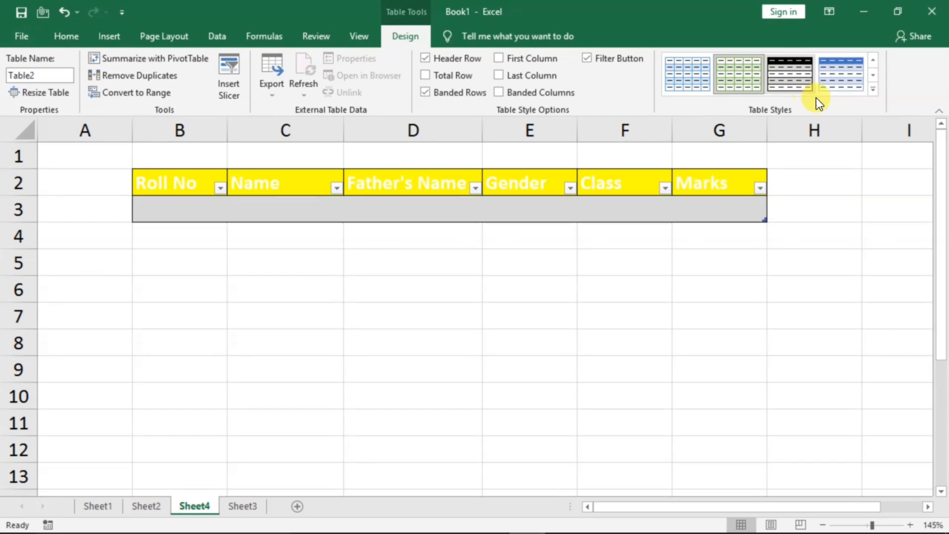
pyautogui.click(872, 94)
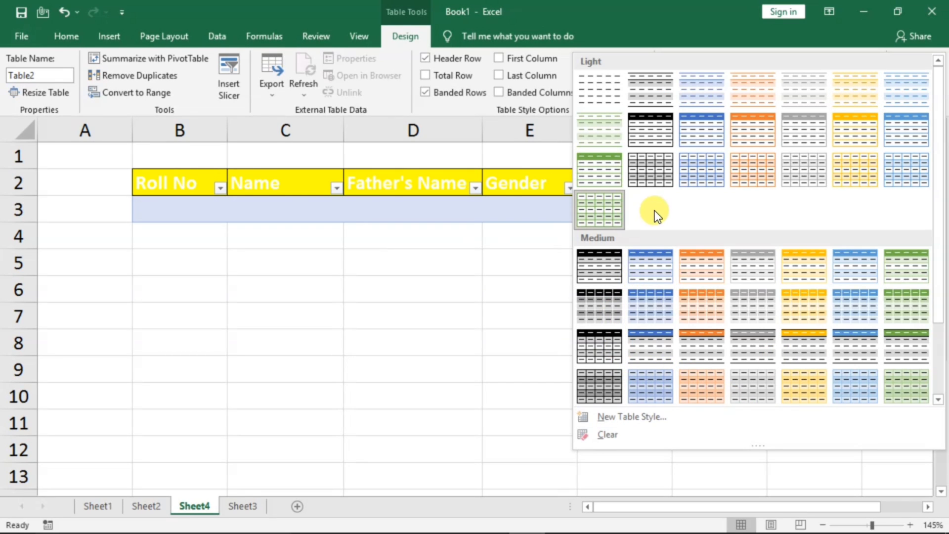
pyautogui.click(648, 129)
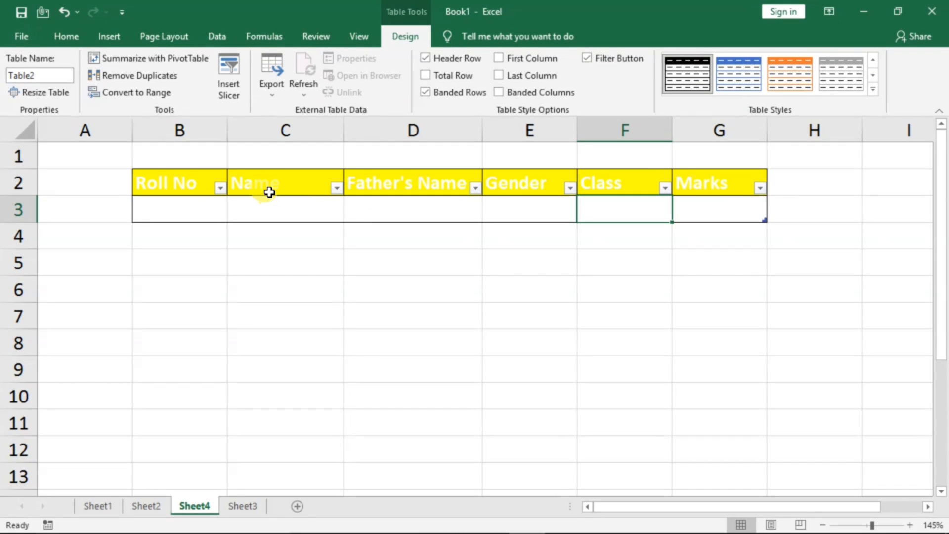
# Change the font color of the table's header row B2:G2 to a near-black shade.
pyautogui.moveTo(222, 185); pyautogui.dragTo(702, 182)
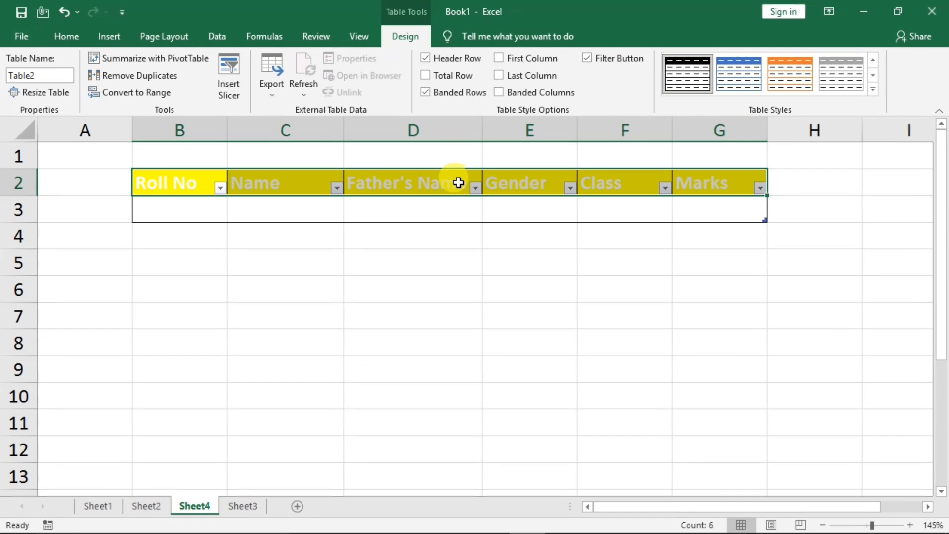
pyautogui.click(65, 36)
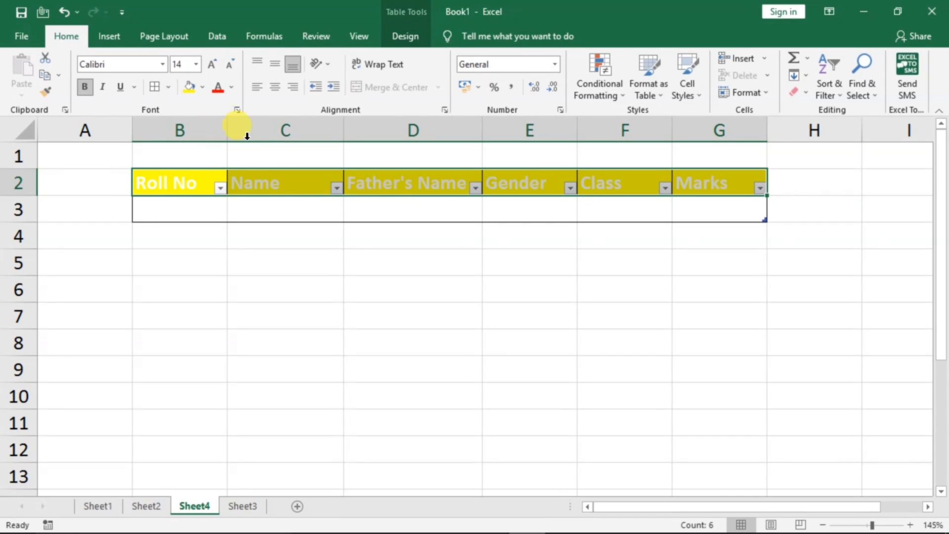
pyautogui.click(231, 88)
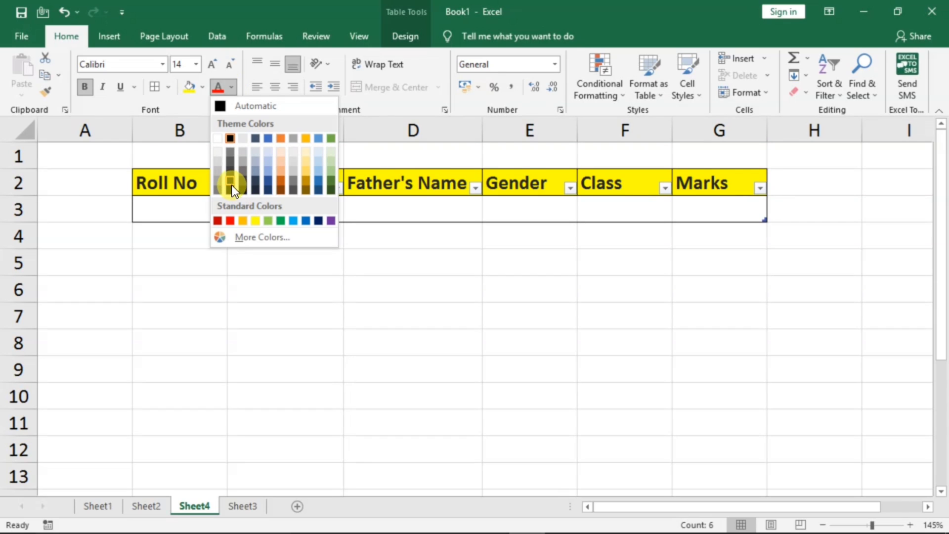
pyautogui.click(230, 188)
pyautogui.click(394, 291)
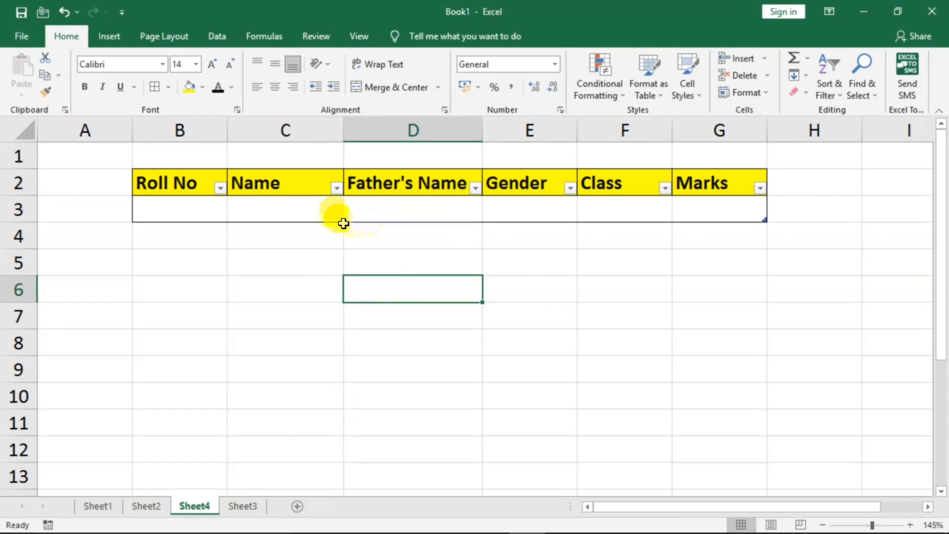
pyautogui.click(413, 210)
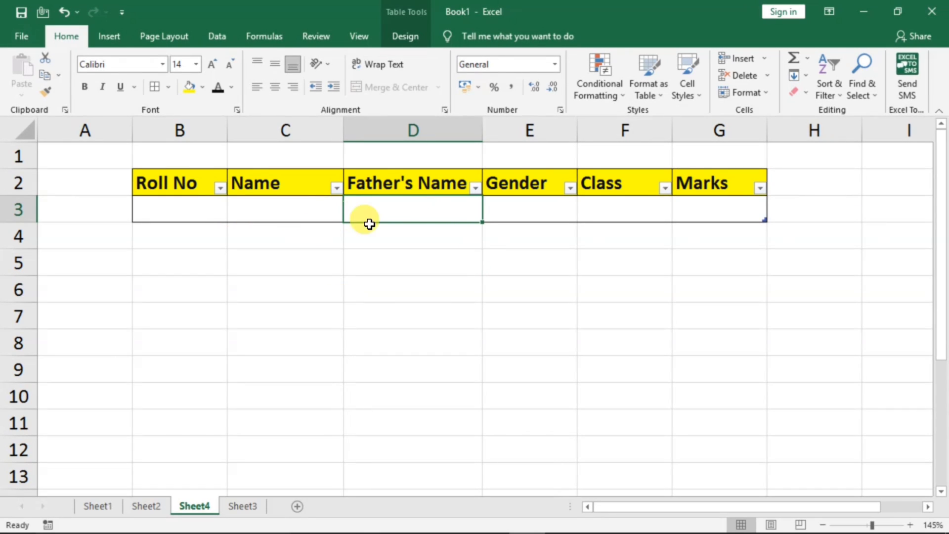
pyautogui.click(289, 296)
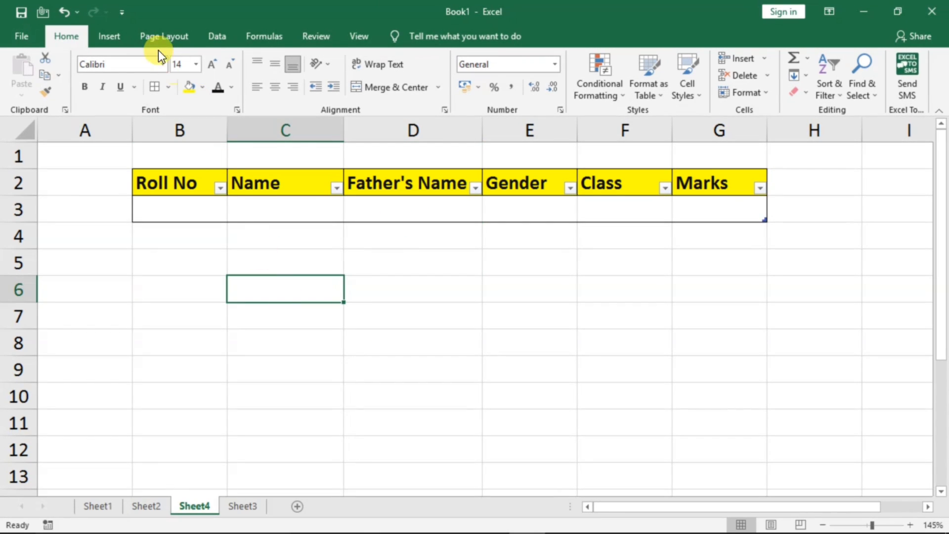
# Add the Form command from the All Commands list to the Quick Access Toolbar.
pyautogui.click(121, 13)
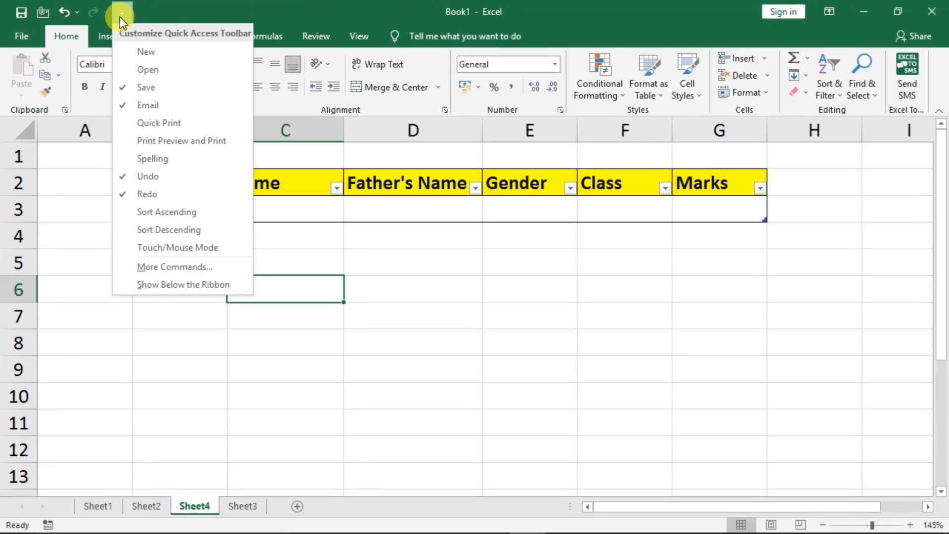
pyautogui.click(163, 270)
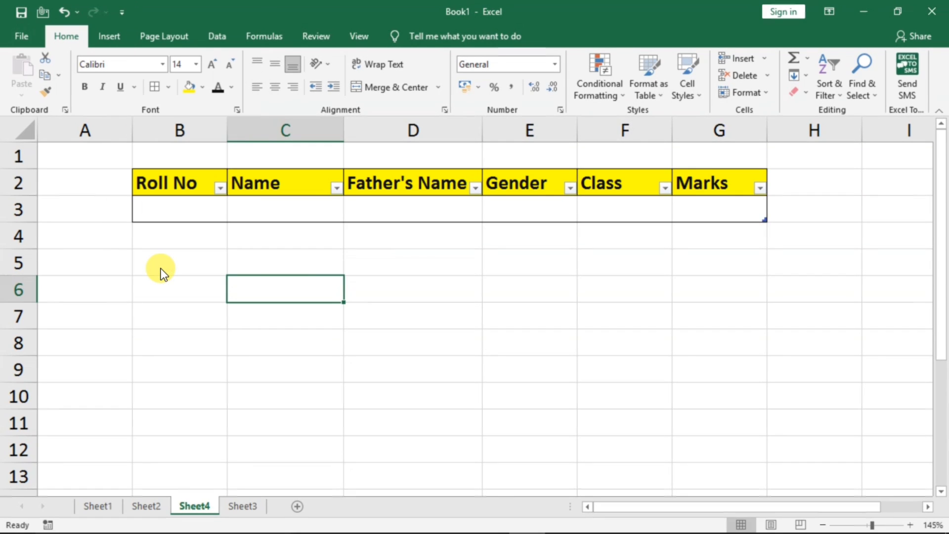
pyautogui.click(376, 103)
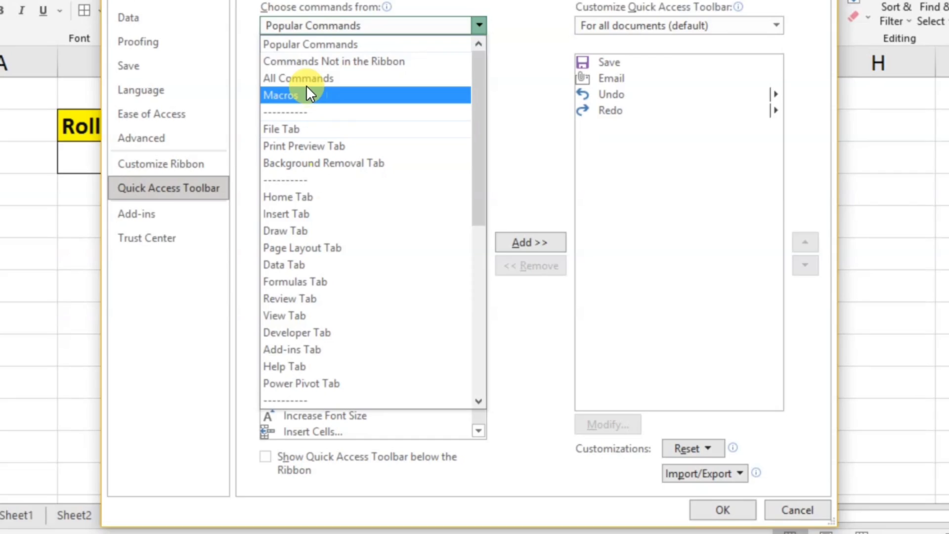
pyautogui.click(319, 80)
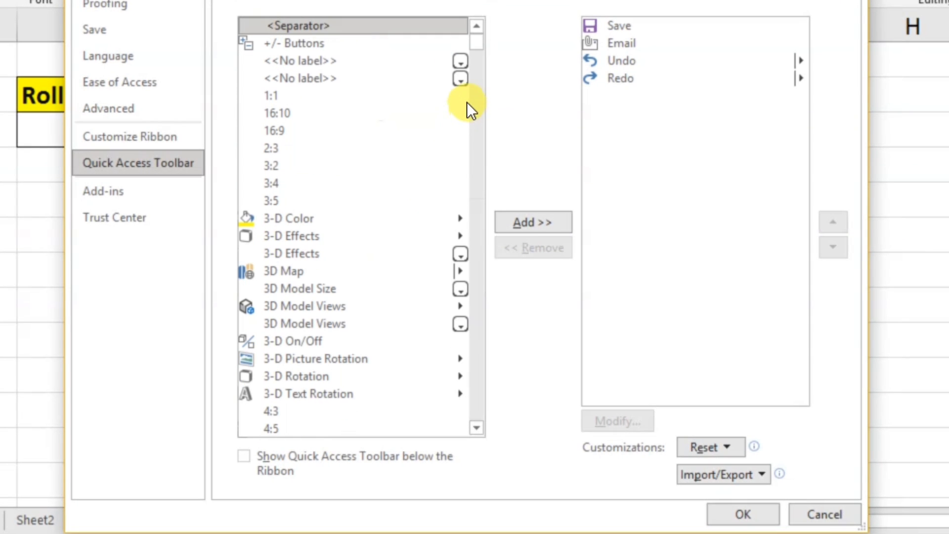
pyautogui.moveTo(475, 42); pyautogui.dragTo(455, 171)
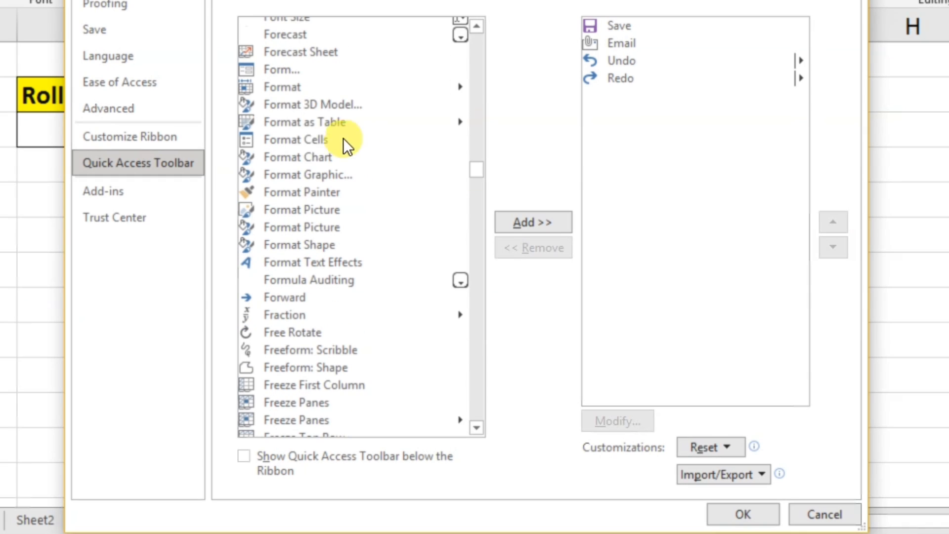
pyautogui.click(273, 73)
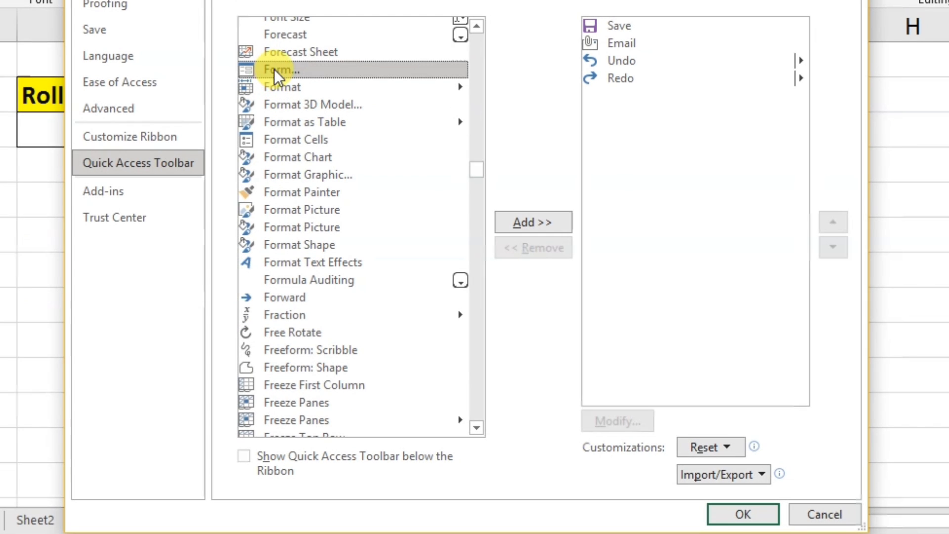
pyautogui.click(558, 227)
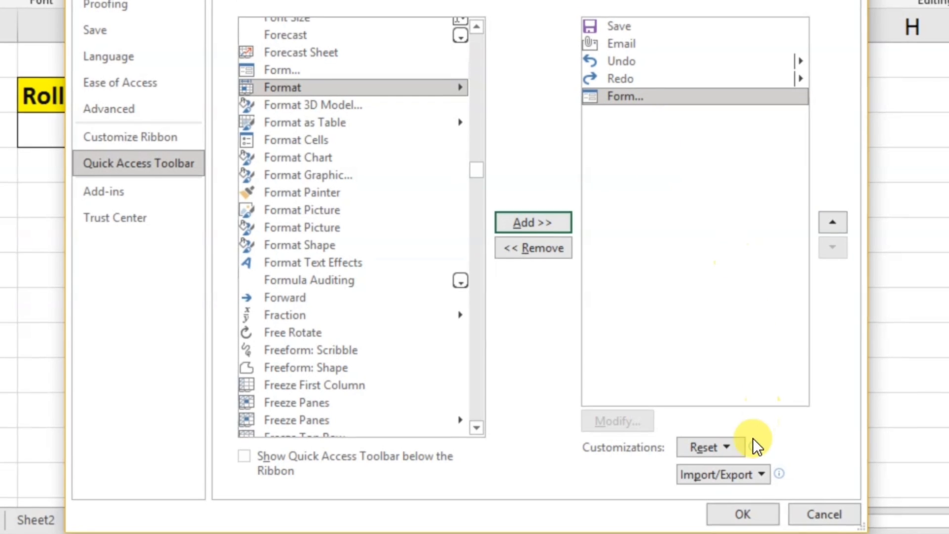
pyautogui.click(741, 514)
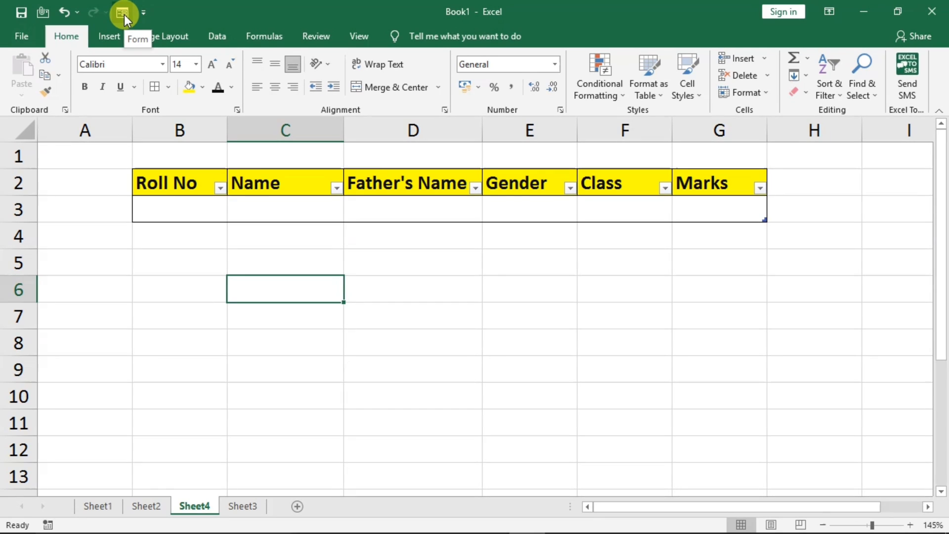
# Open the data entry form for the student table and place it below the table's empty row.
pyautogui.click(666, 370)
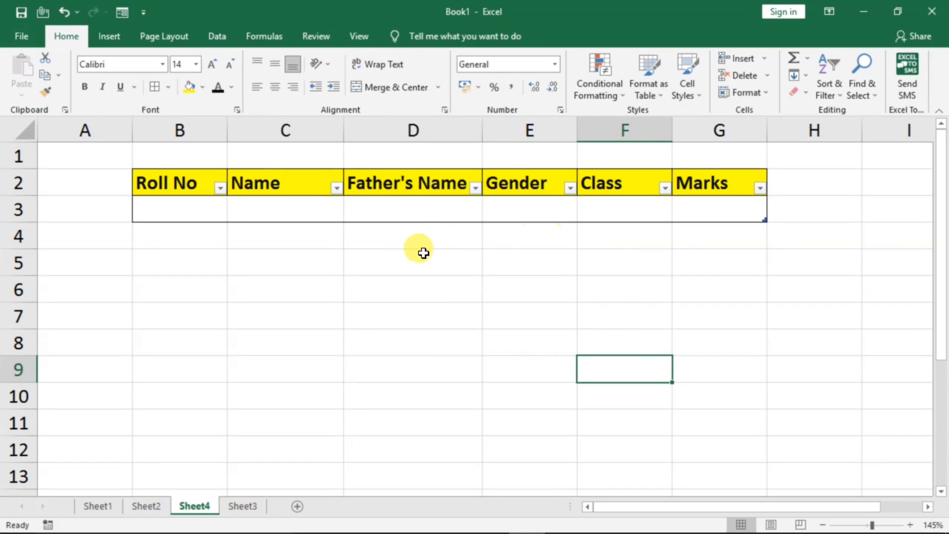
pyautogui.click(637, 209)
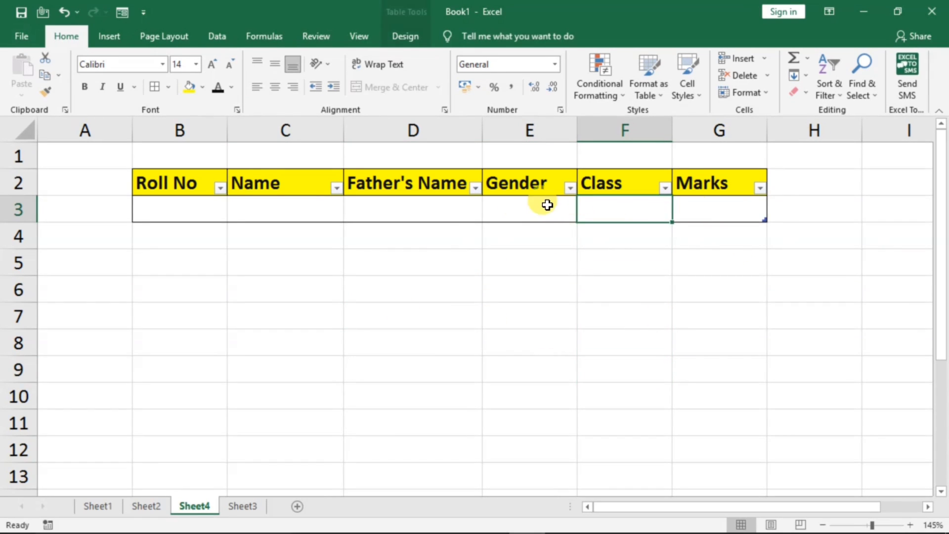
pyautogui.click(415, 205)
pyautogui.click(384, 186)
pyautogui.click(260, 189)
pyautogui.click(251, 208)
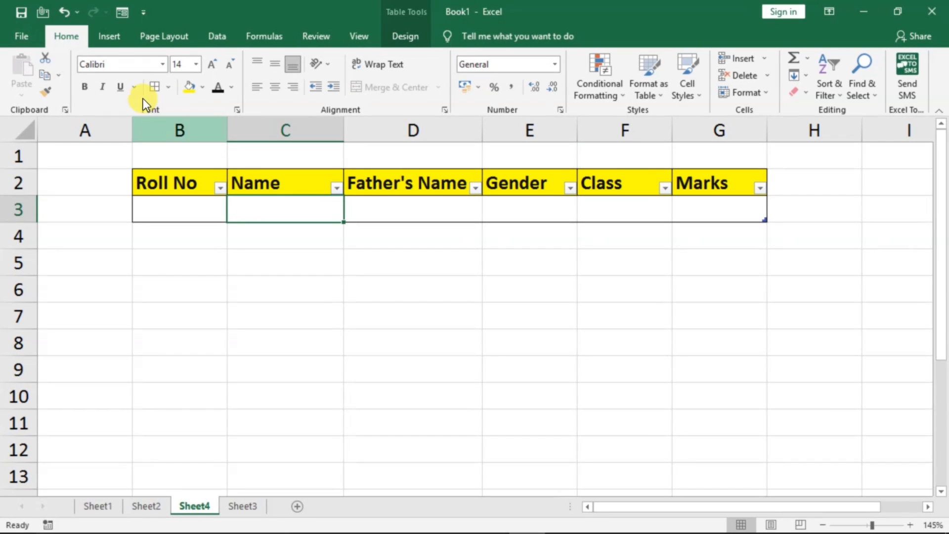
pyautogui.click(122, 12)
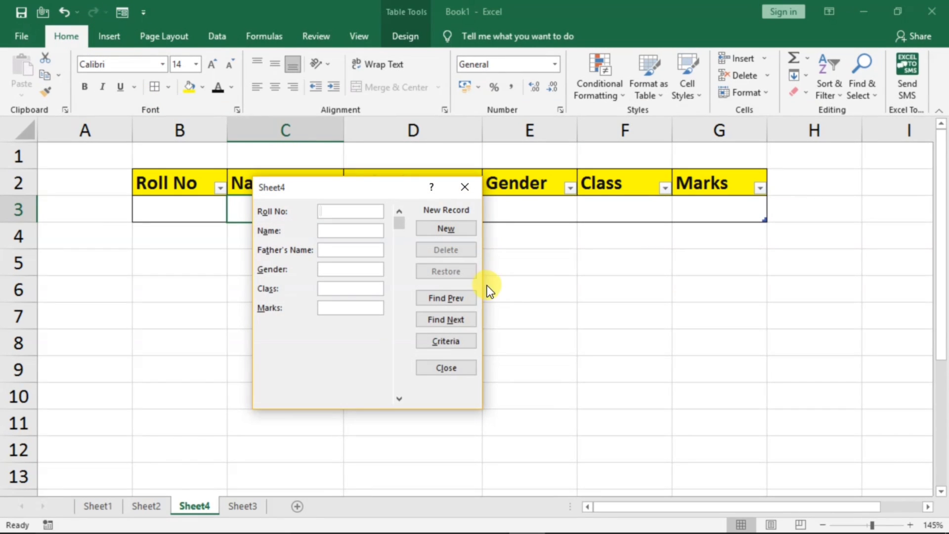
pyautogui.moveTo(367, 189); pyautogui.dragTo(392, 264)
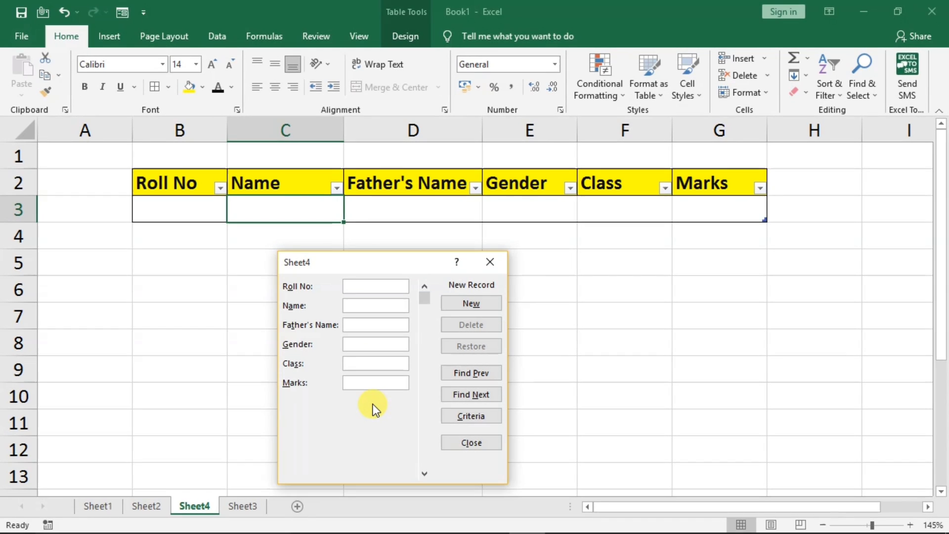
pyautogui.moveTo(369, 263); pyautogui.dragTo(289, 254)
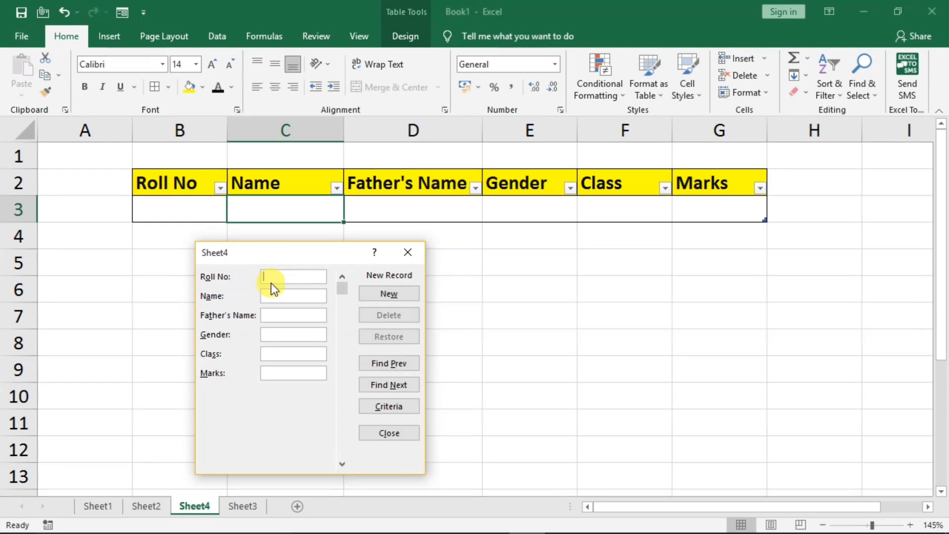
# Add the record for roll number 1 with the student's and father's names, gender male, class 11 and marks 76.
pyautogui.write('1')
pyautogui.press('Tab')
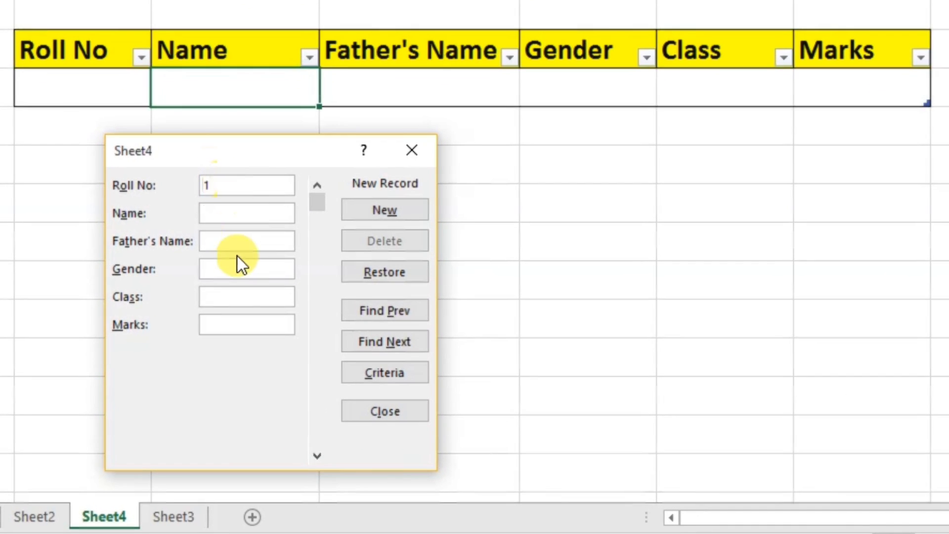
pyautogui.write('ram')
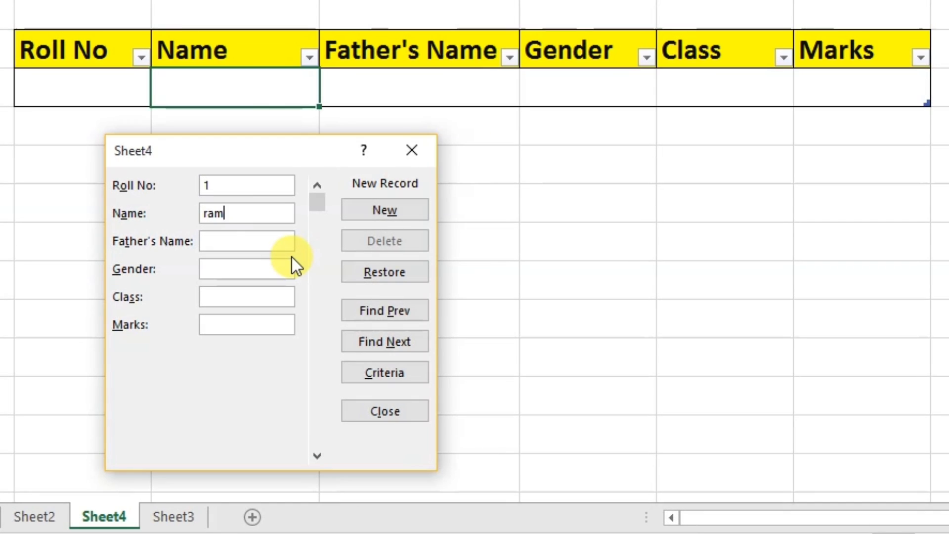
pyautogui.press('Tab')
pyautogui.write('rajesh')
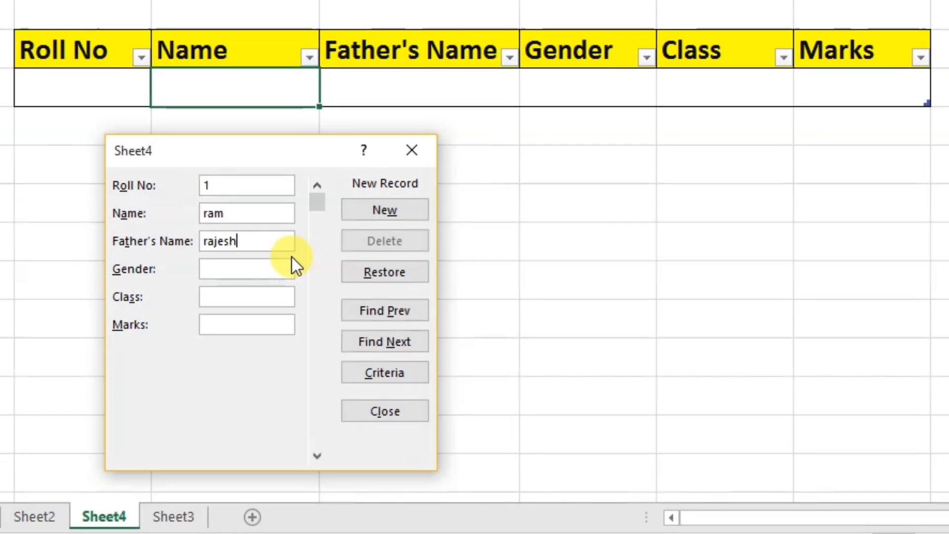
pyautogui.press('Tab')
pyautogui.write('male')
pyautogui.press('Tab')
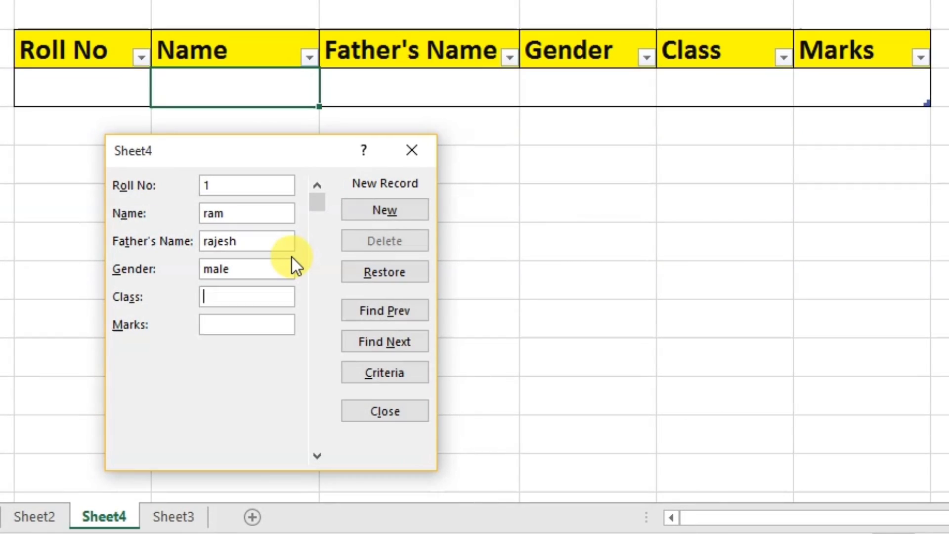
pyautogui.write('11')
pyautogui.press('Tab')
pyautogui.write('76')
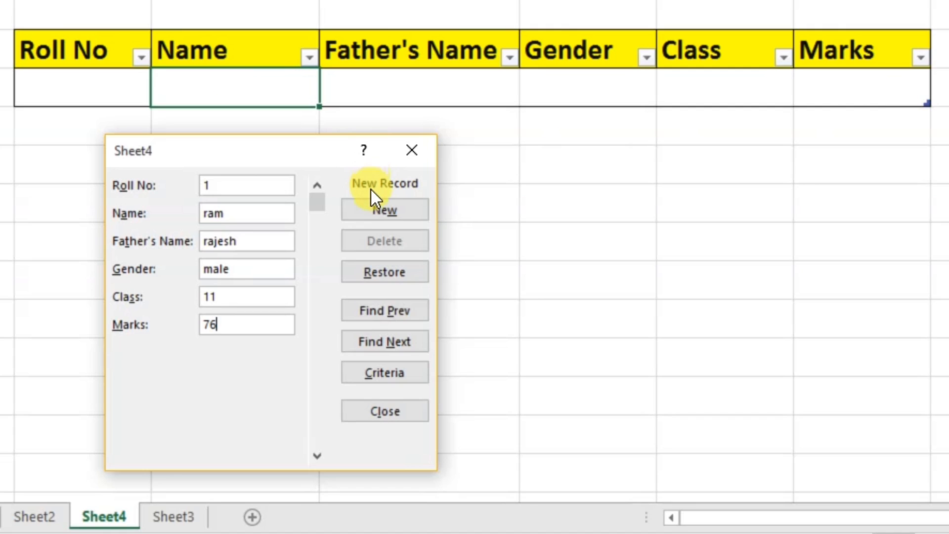
pyautogui.click(377, 210)
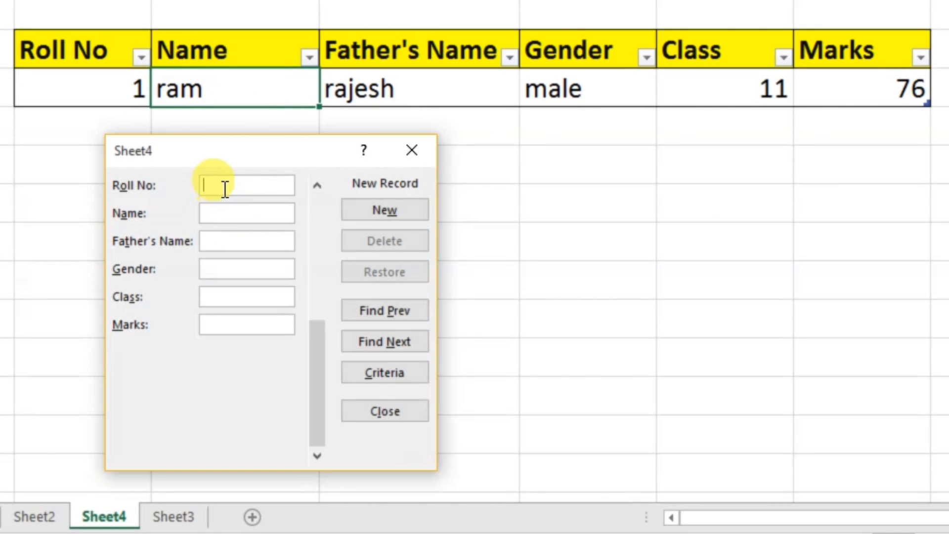
# Add a record for roll number 2 with only the student's name, leaving the remaining fields blank.
pyautogui.moveTo(248, 162); pyautogui.dragTo(213, 174)
pyautogui.write('2')
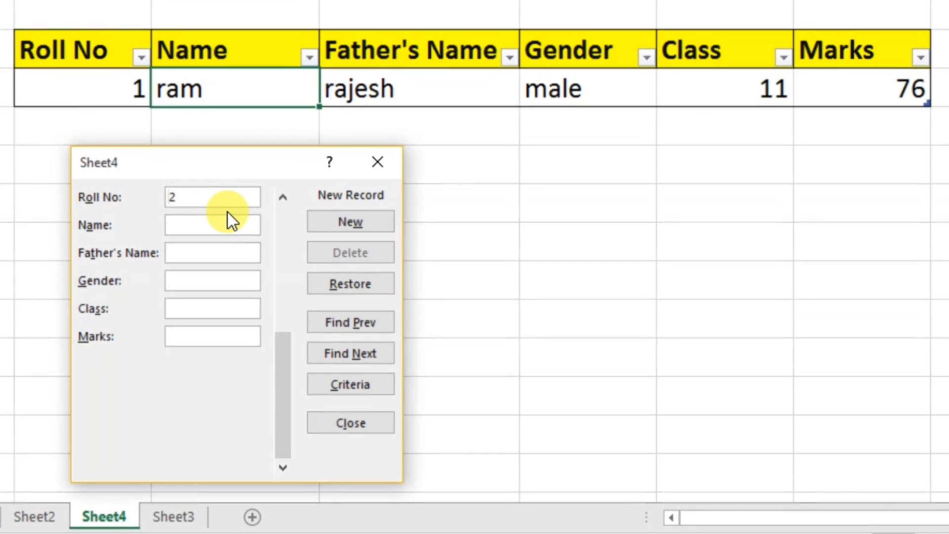
pyautogui.press('Tab')
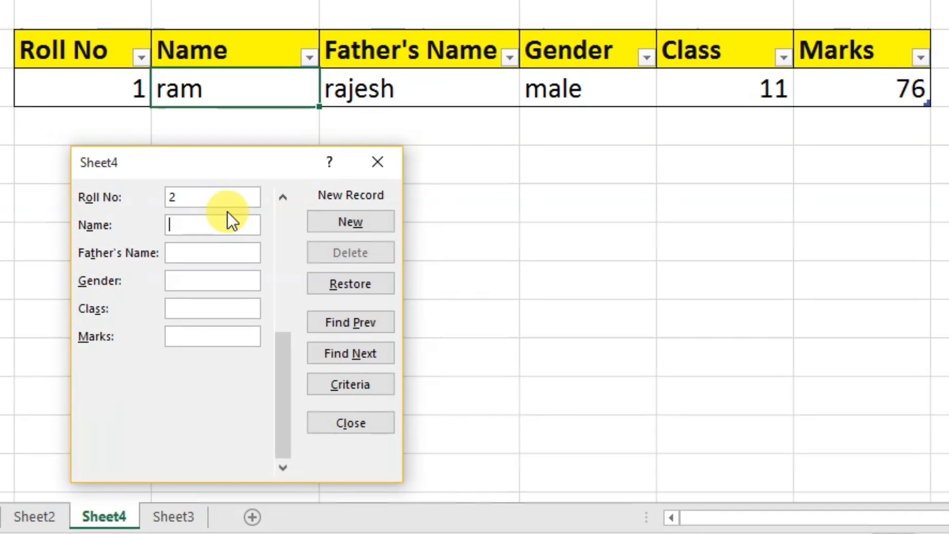
pyautogui.write('om')
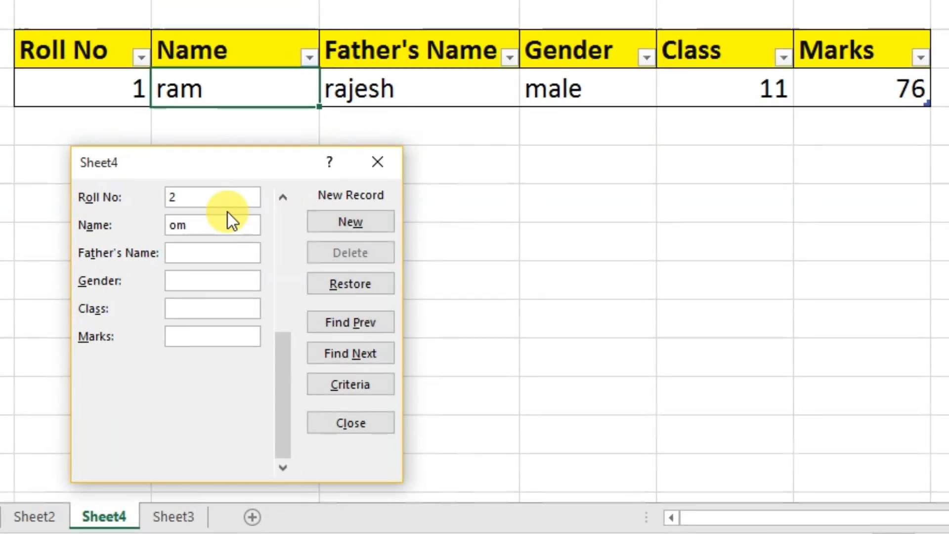
pyautogui.click(314, 222)
# Add the record for roll number 3 with name abc, father's name xyz, gender male, class 11 and marks 34.
pyautogui.write('3')
pyautogui.press('Tab')
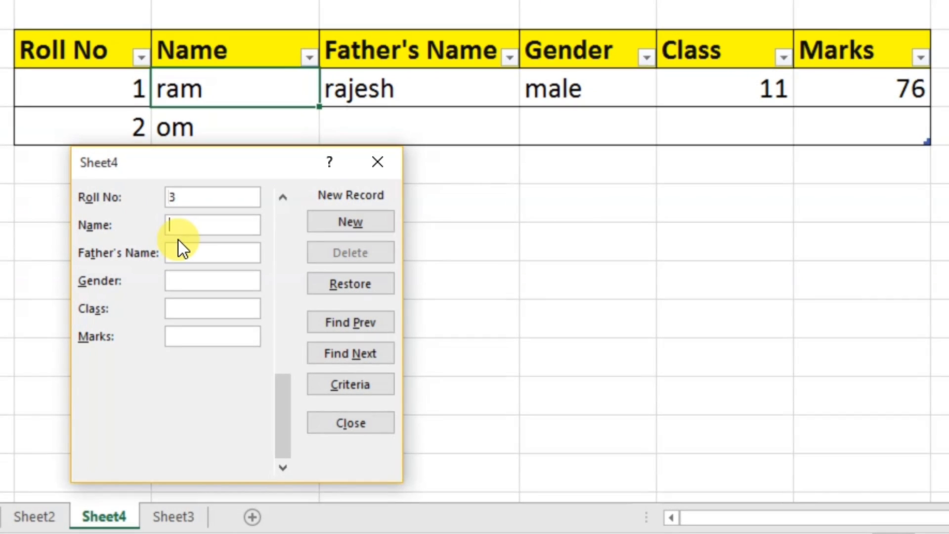
pyautogui.write('abc')
pyautogui.press('Tab')
pyautogui.write('xy')
pyautogui.press('Tab')
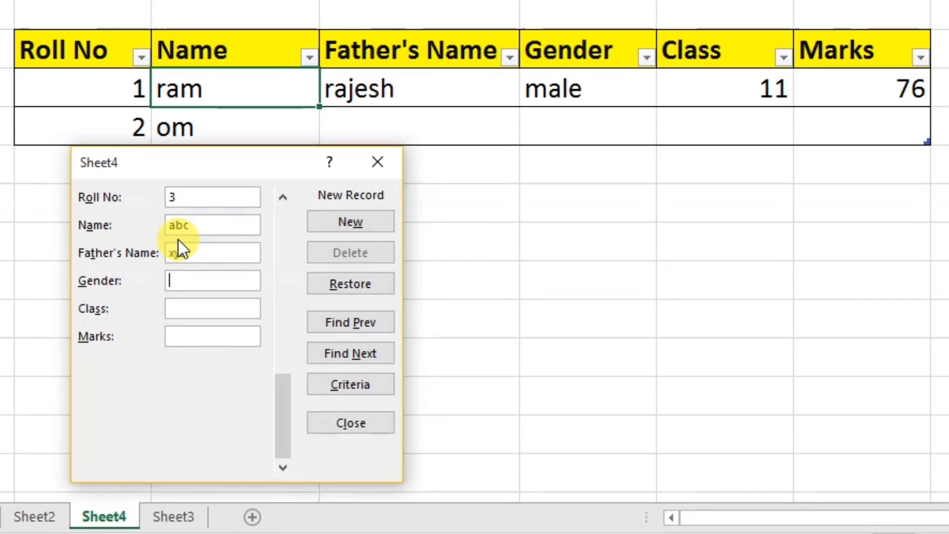
pyautogui.write('male')
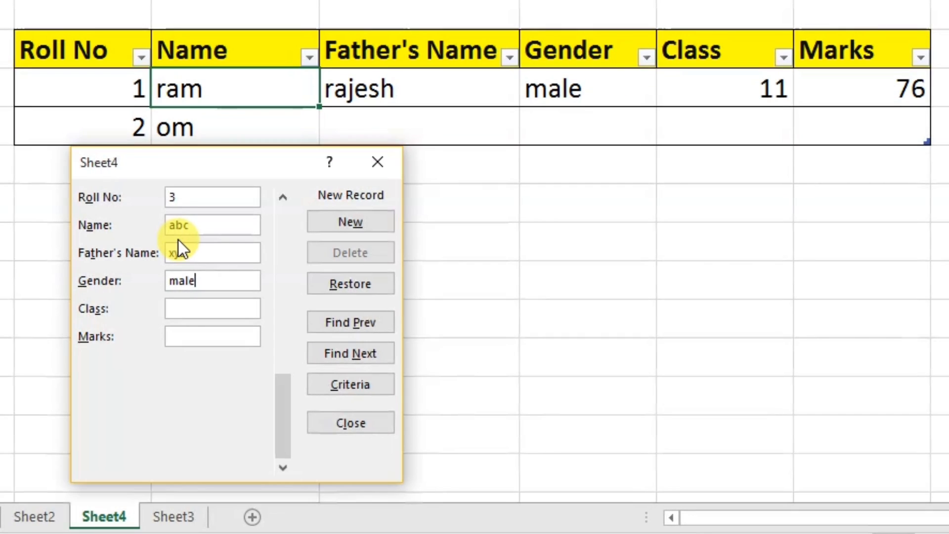
pyautogui.press('Tab')
pyautogui.write('11')
pyautogui.press('Tab')
pyautogui.write('34')
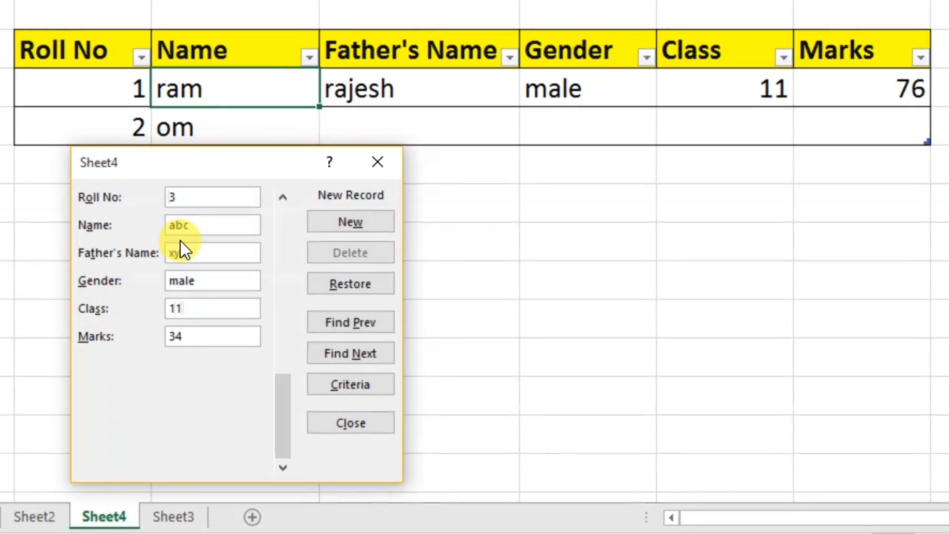
pyautogui.click(369, 221)
# Move the form off the table's records and browse back and forth to the record with roll number 2.
pyautogui.moveTo(276, 165); pyautogui.dragTo(189, 124)
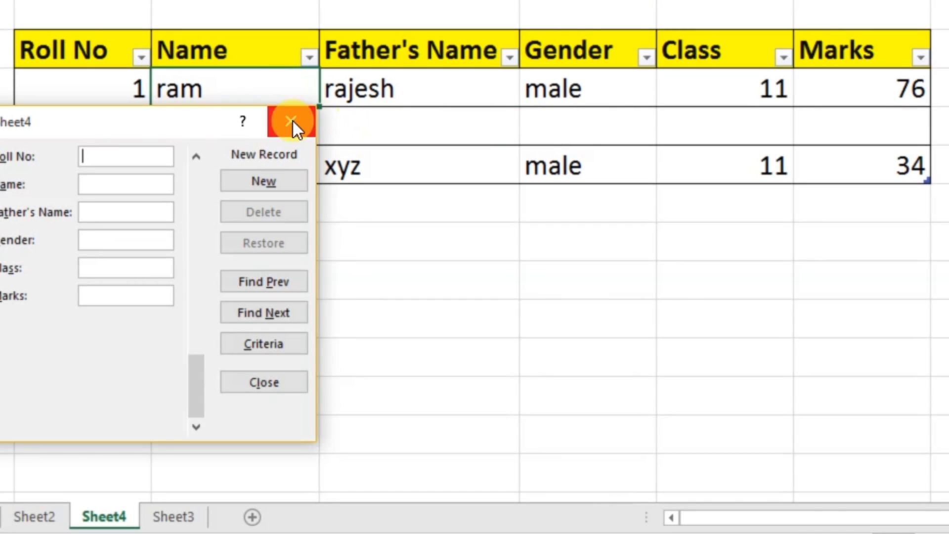
pyautogui.moveTo(159, 131); pyautogui.dragTo(269, 168)
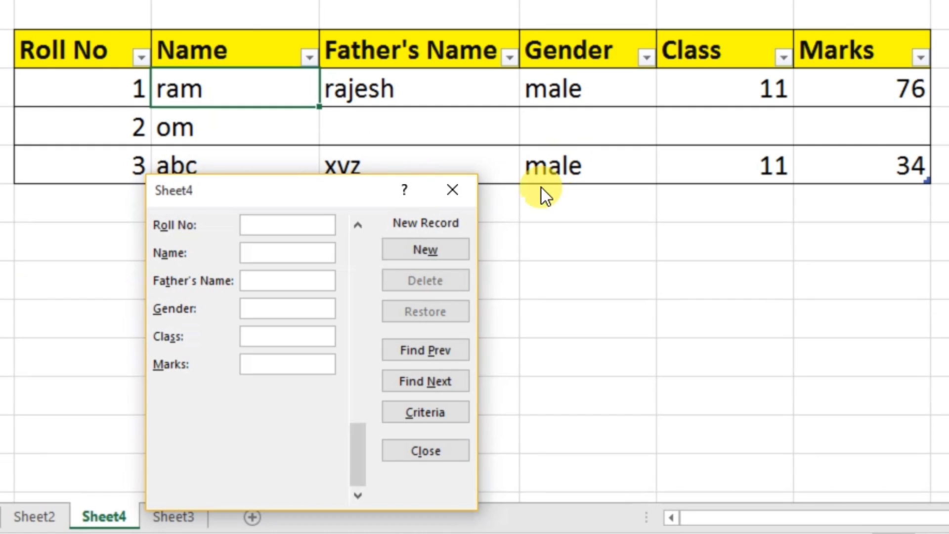
pyautogui.click(429, 348)
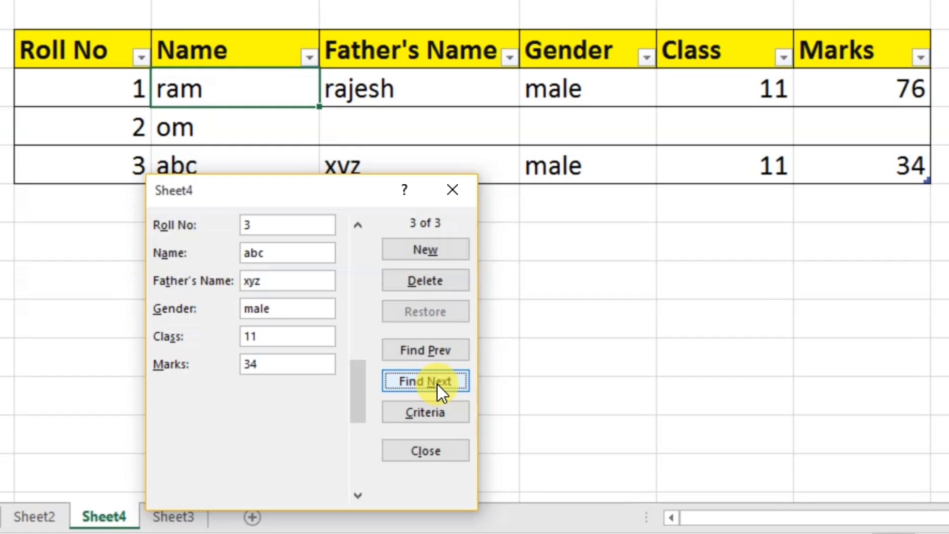
pyautogui.click(433, 354)
pyautogui.click(426, 347)
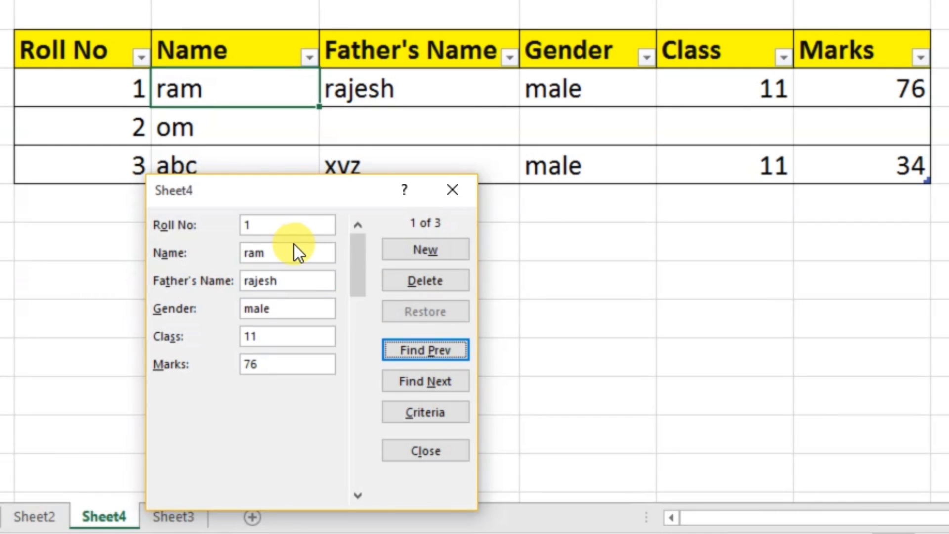
pyautogui.click(419, 385)
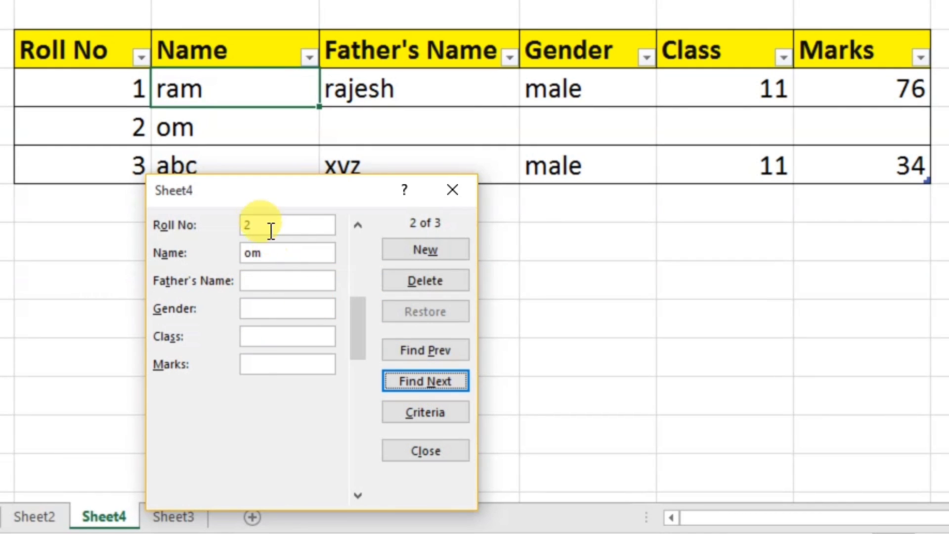
# Complete the roll number 2 record with father's name pqr, gender male, class 11 and marks 34, and save it.
pyautogui.click(272, 283)
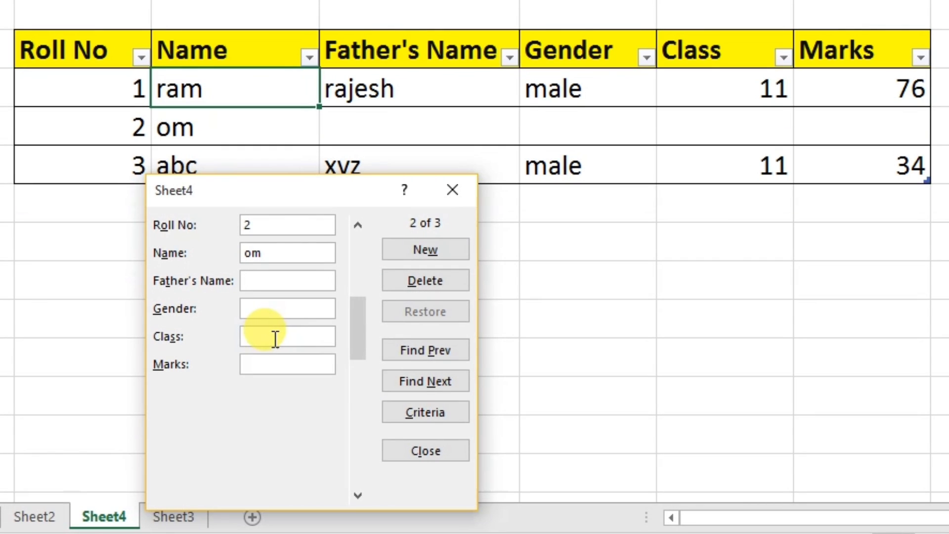
pyautogui.write('pqr')
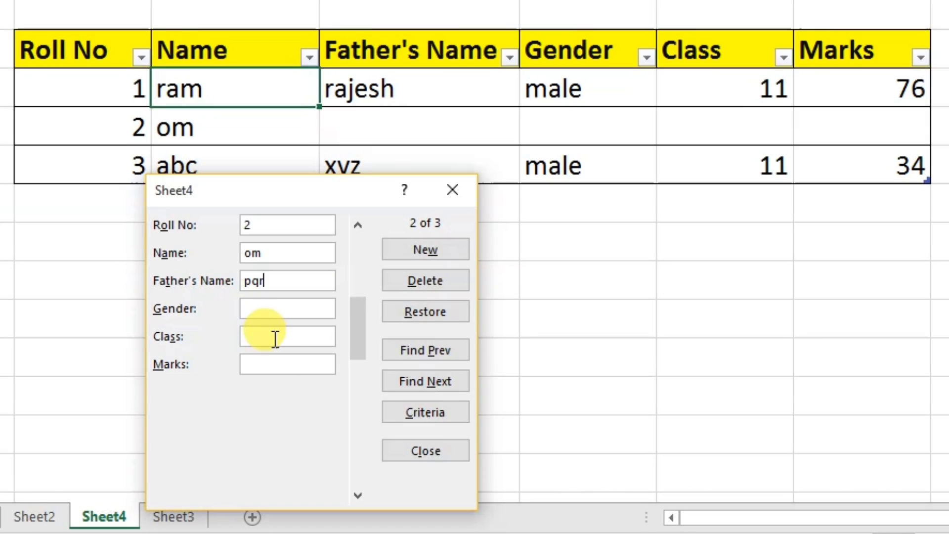
pyautogui.press('Tab')
pyautogui.write('ma')
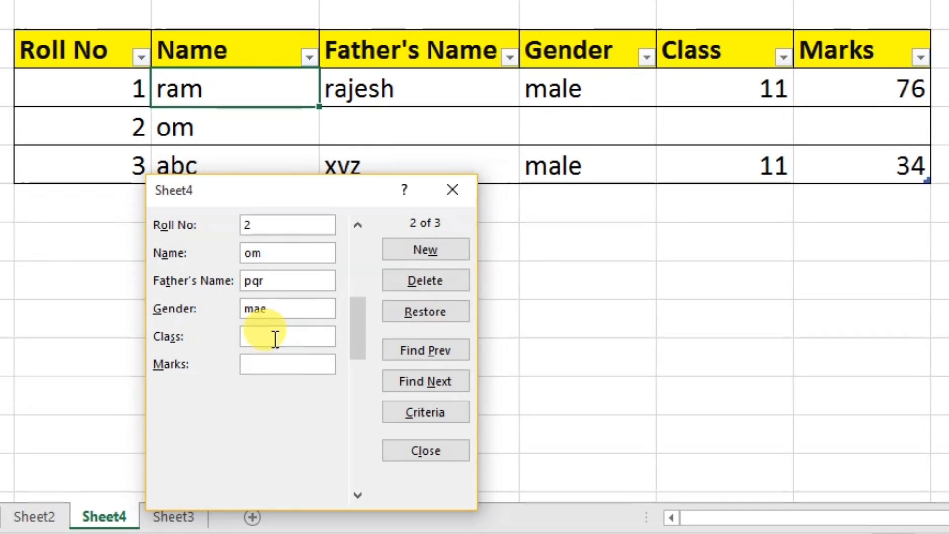
pyautogui.write('le')
pyautogui.press('Tab')
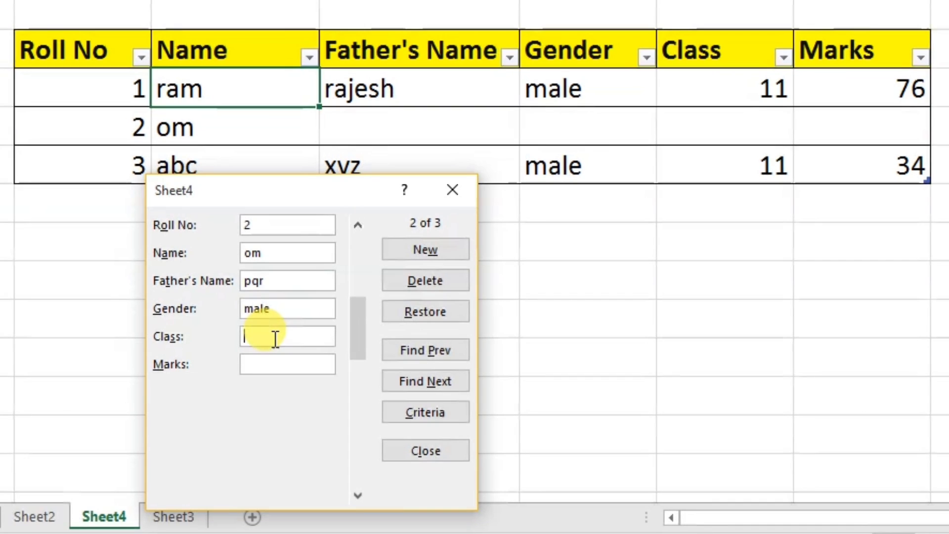
pyautogui.write('11')
pyautogui.press('Tab')
pyautogui.write('34')
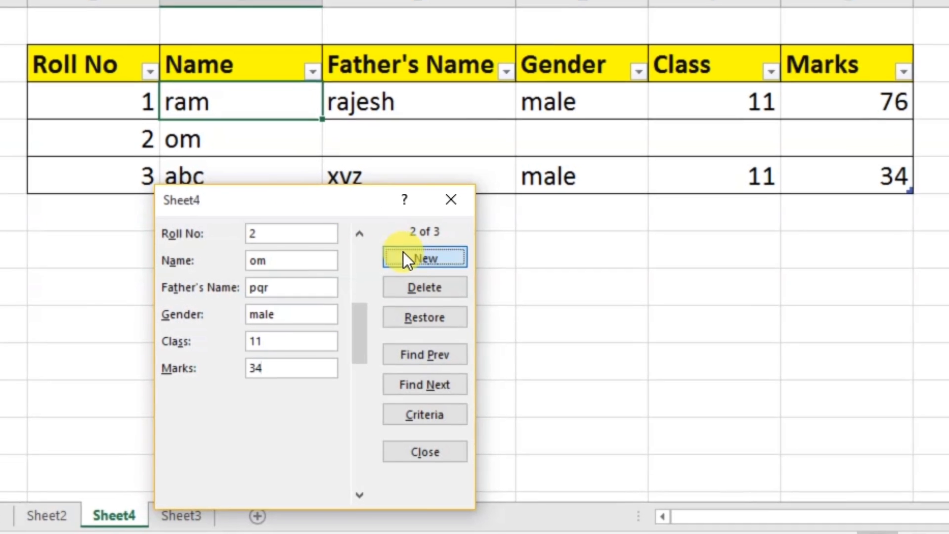
pyautogui.click(406, 249)
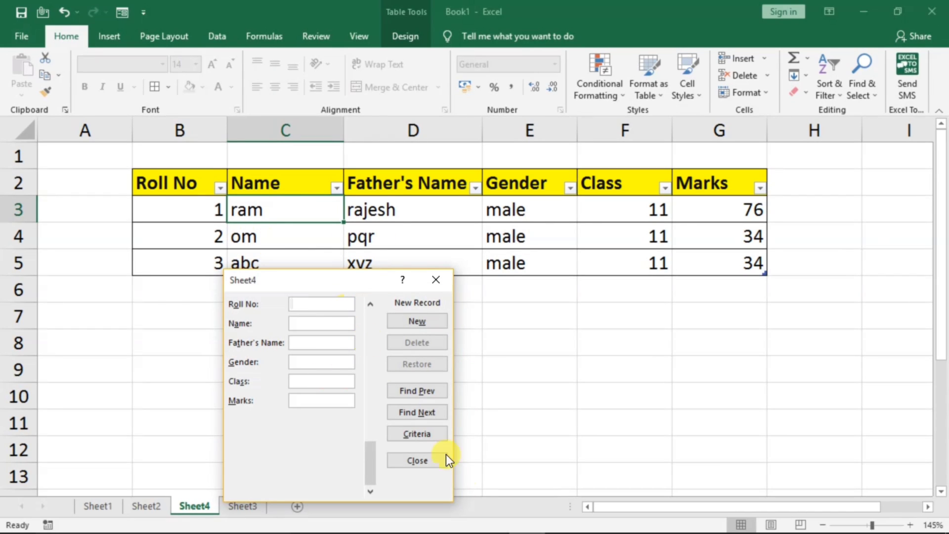
# Browse back through the saved records to roll number 2 and close the data form.
pyautogui.click(417, 390)
pyautogui.click(418, 391)
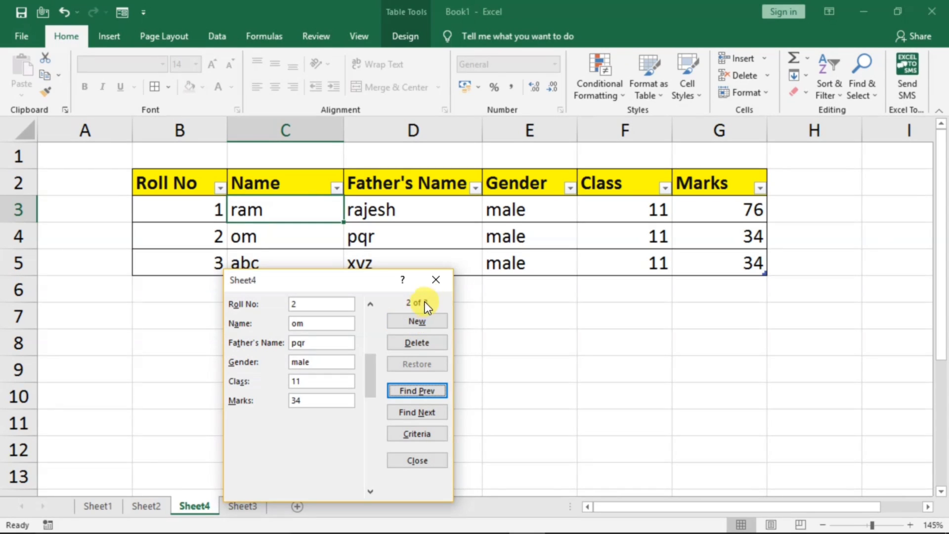
pyautogui.click(436, 282)
pyautogui.click(540, 371)
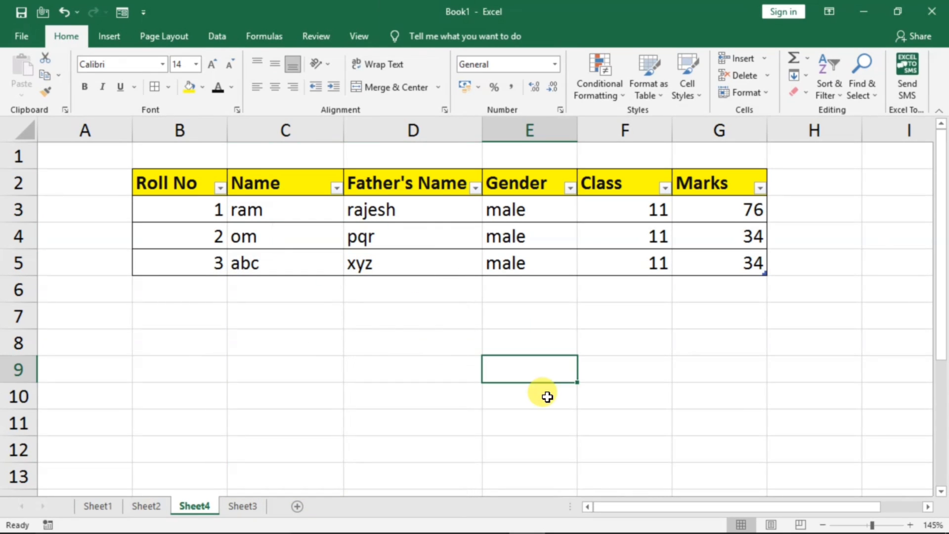
# Reopen the data form from a cell inside the table, start a blank record and move the form aside.
pyautogui.click(318, 405)
pyautogui.click(398, 265)
pyautogui.click(256, 252)
pyautogui.click(438, 212)
pyautogui.click(417, 265)
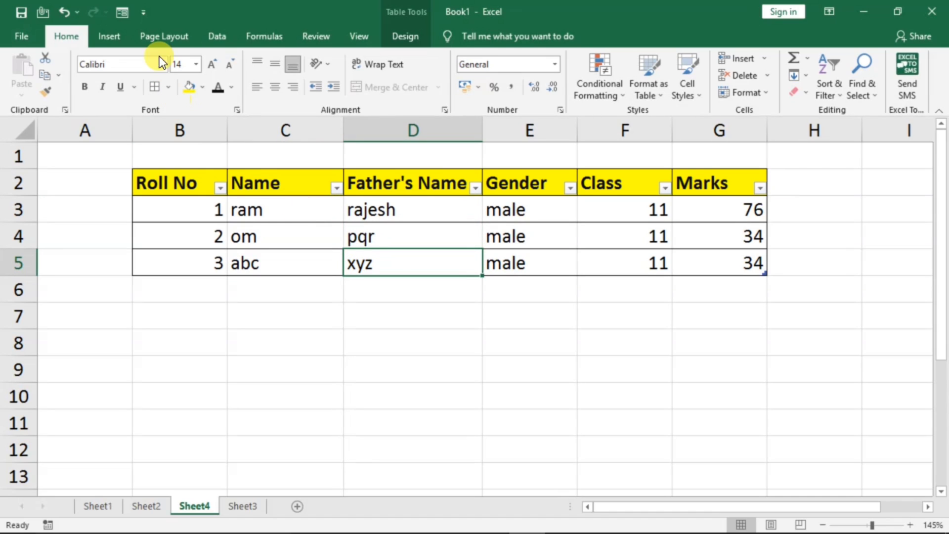
pyautogui.click(122, 12)
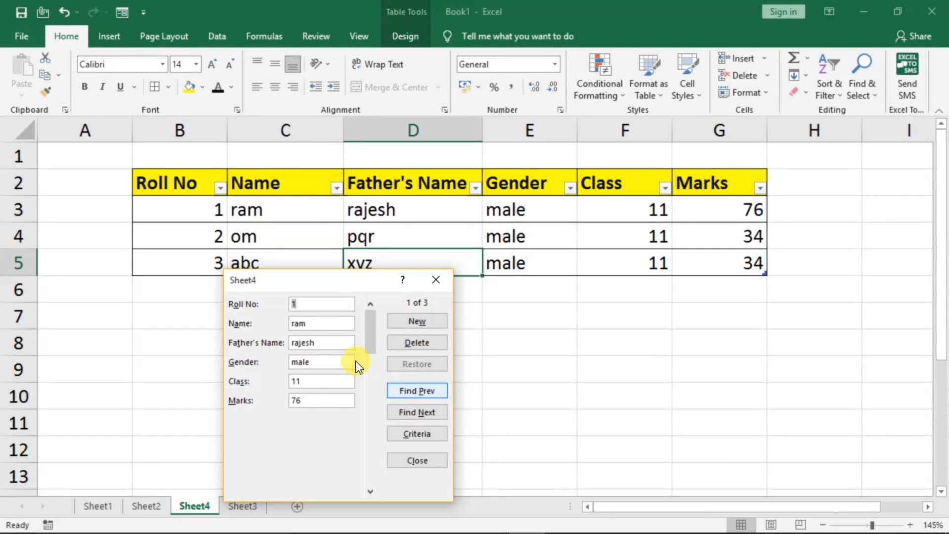
pyautogui.click(426, 322)
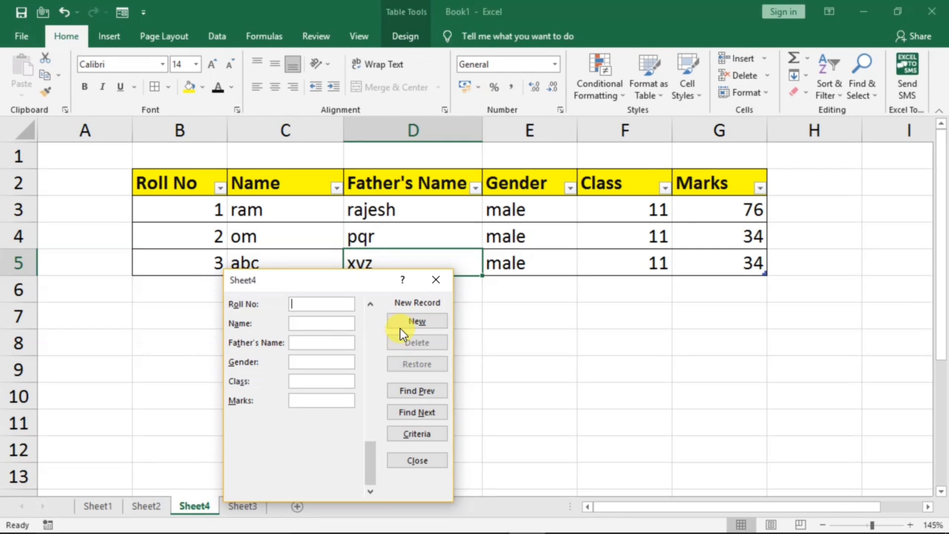
pyautogui.moveTo(362, 282); pyautogui.dragTo(285, 232)
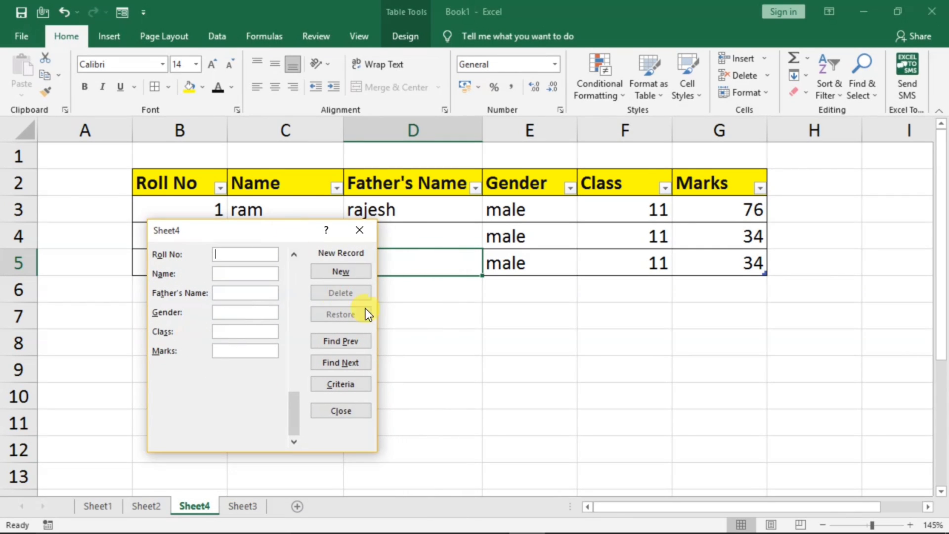